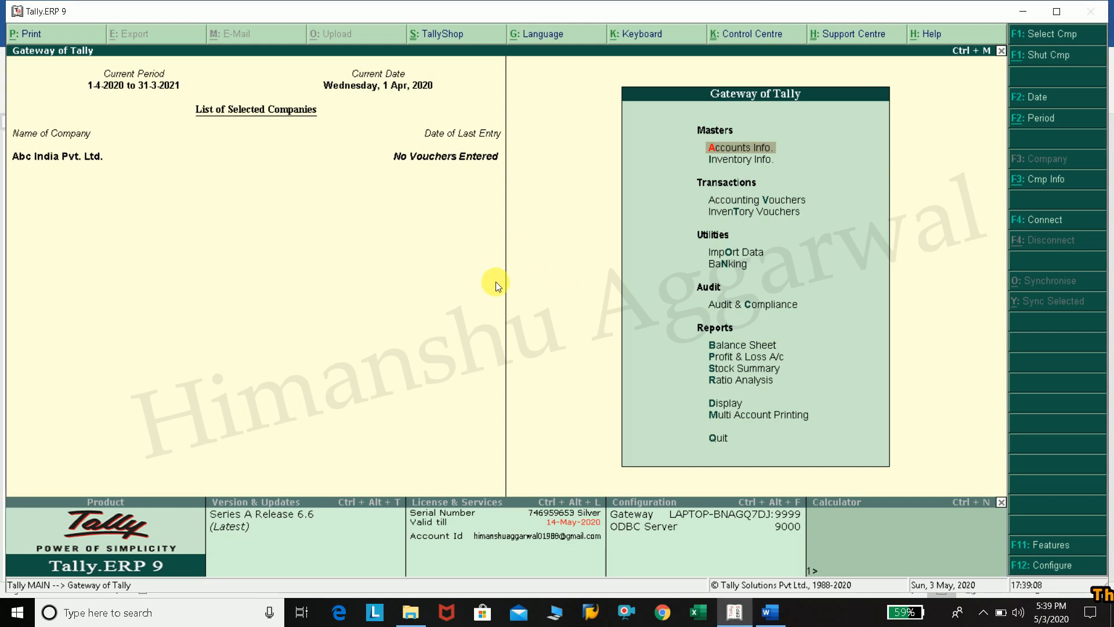
key("Down")
key("Down")
key("Down")
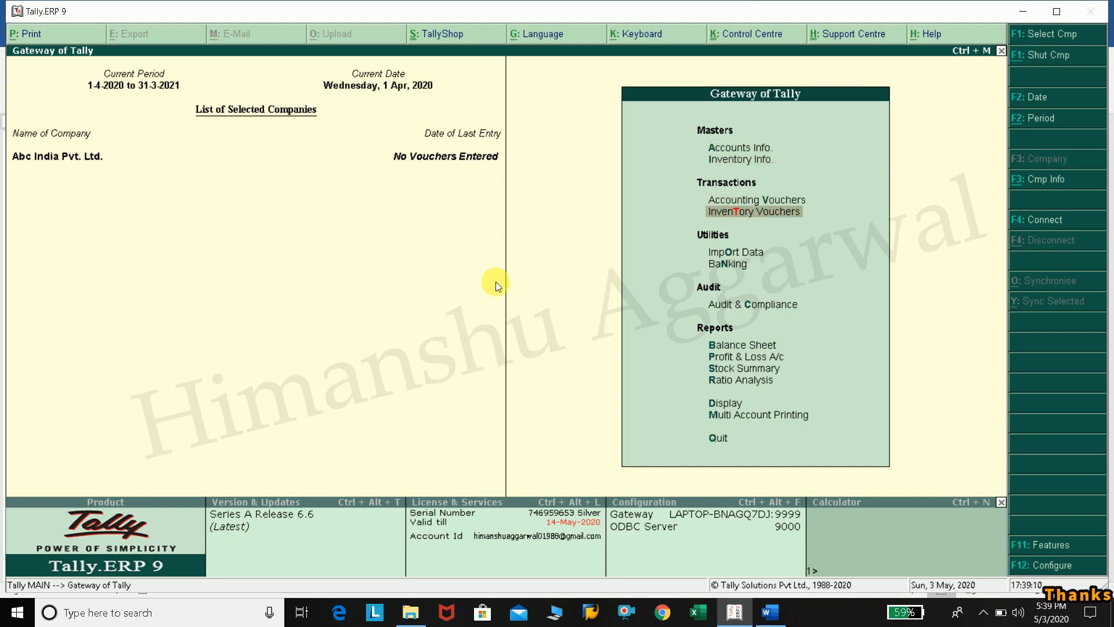
key("Up")
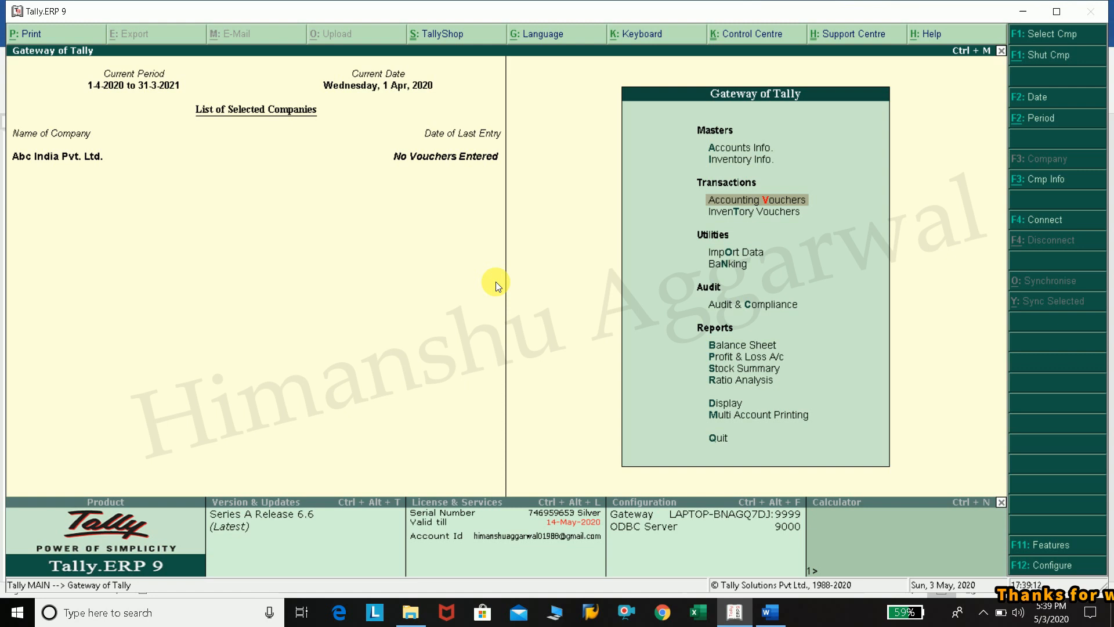
Switch to the Tally E-Book document in Word and read transaction 1 of Assignment No.1, including its amount
left_click(770, 610)
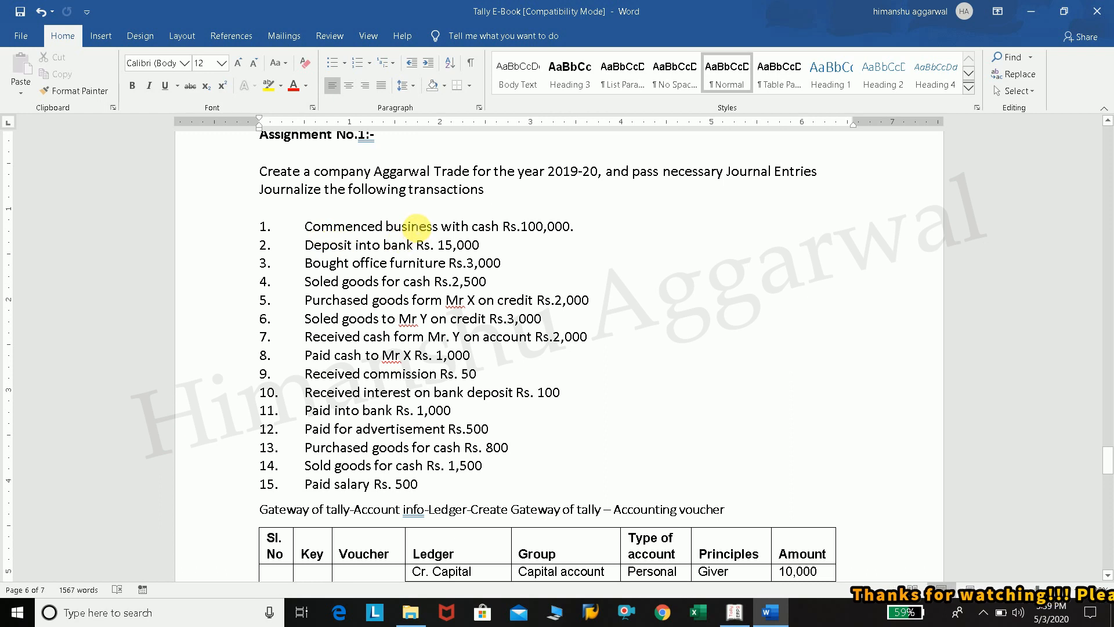
left_click_drag(506, 226, 571, 227)
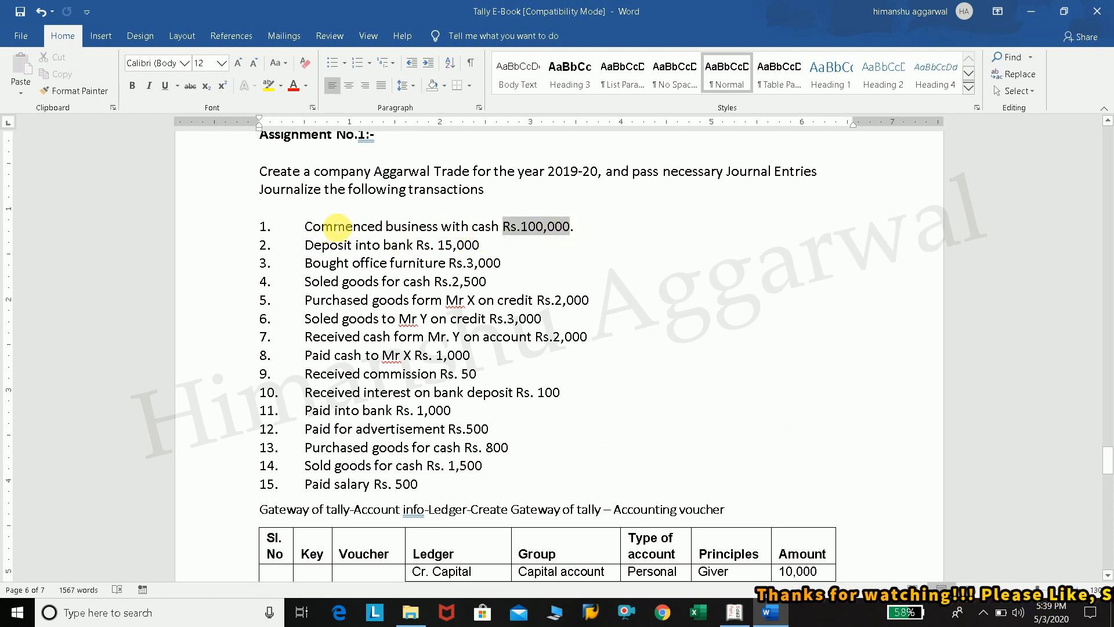
left_click(579, 227)
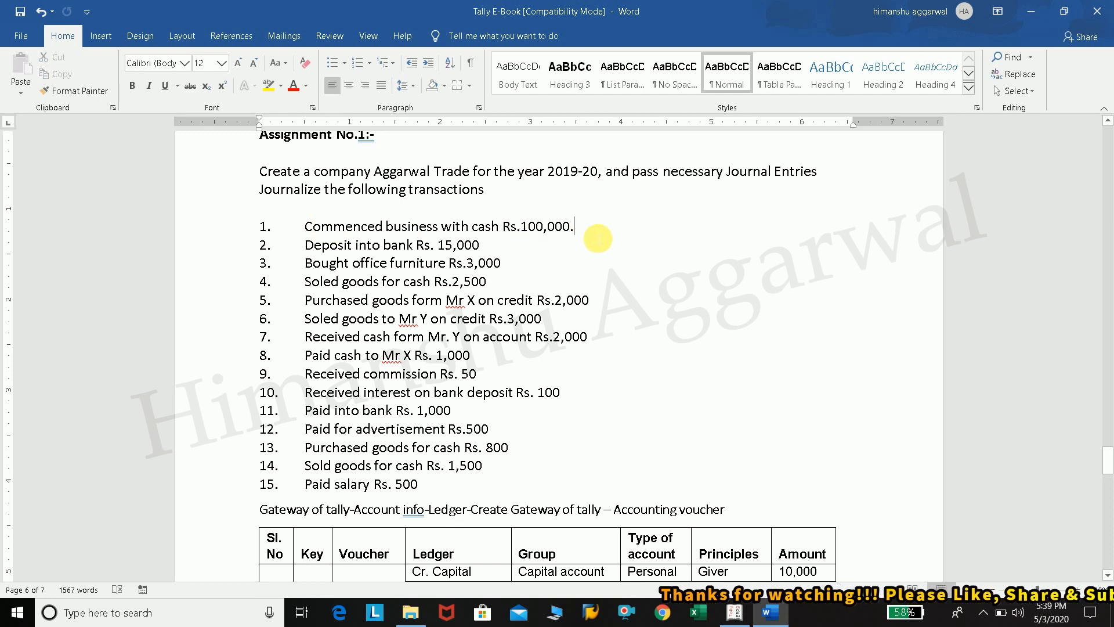
Compare transaction 1 with the voucher table below the assignment to identify the Capital and Cash ledgers it needs
scroll(597, 238, "down", 1)
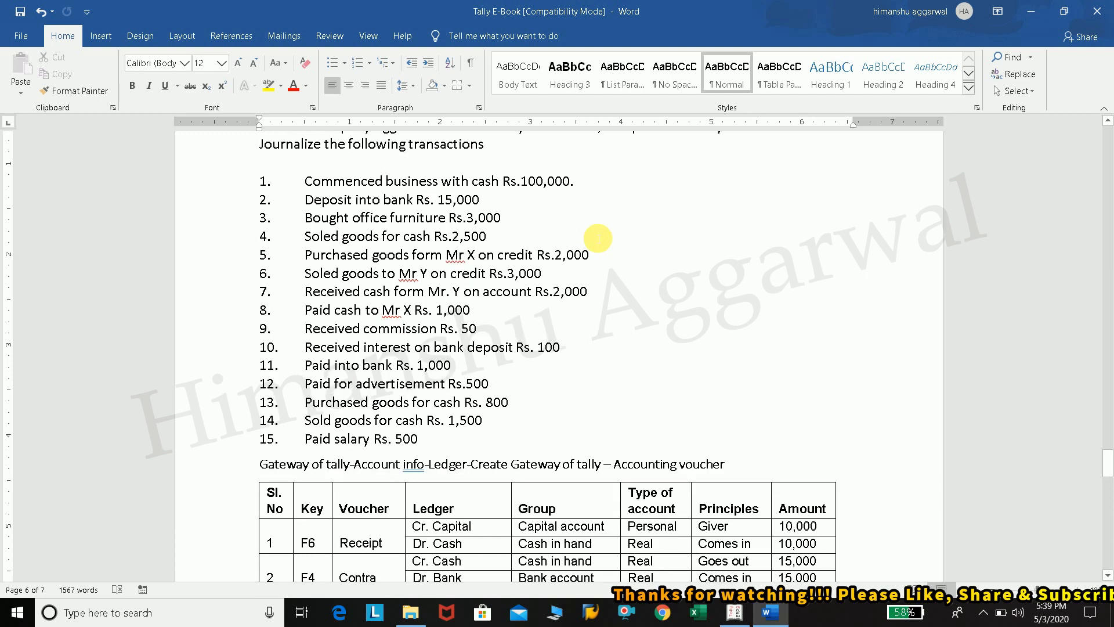
scroll(598, 238, "down", 1)
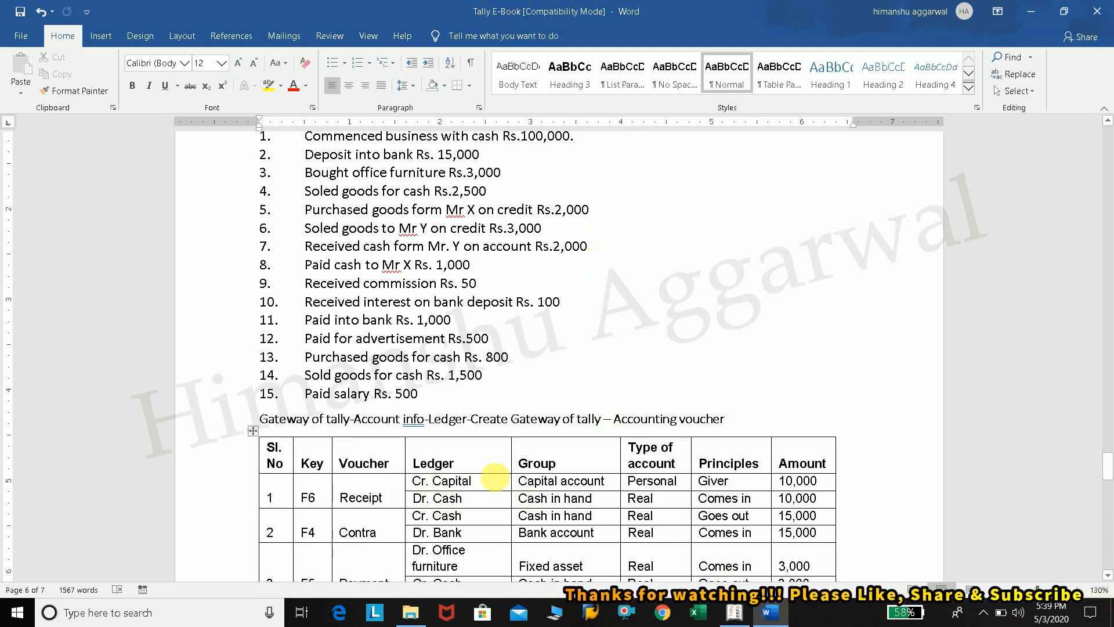
left_click(477, 505)
scroll(589, 405, "up", 1)
left_click(586, 183)
scroll(586, 183, "up", 1)
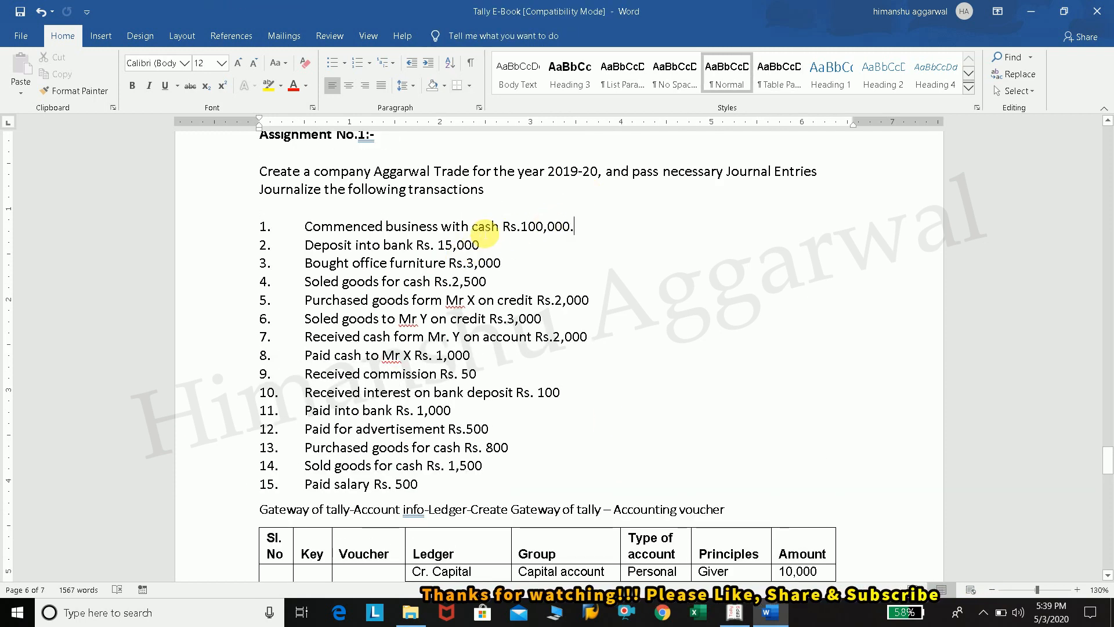
double_click(483, 226)
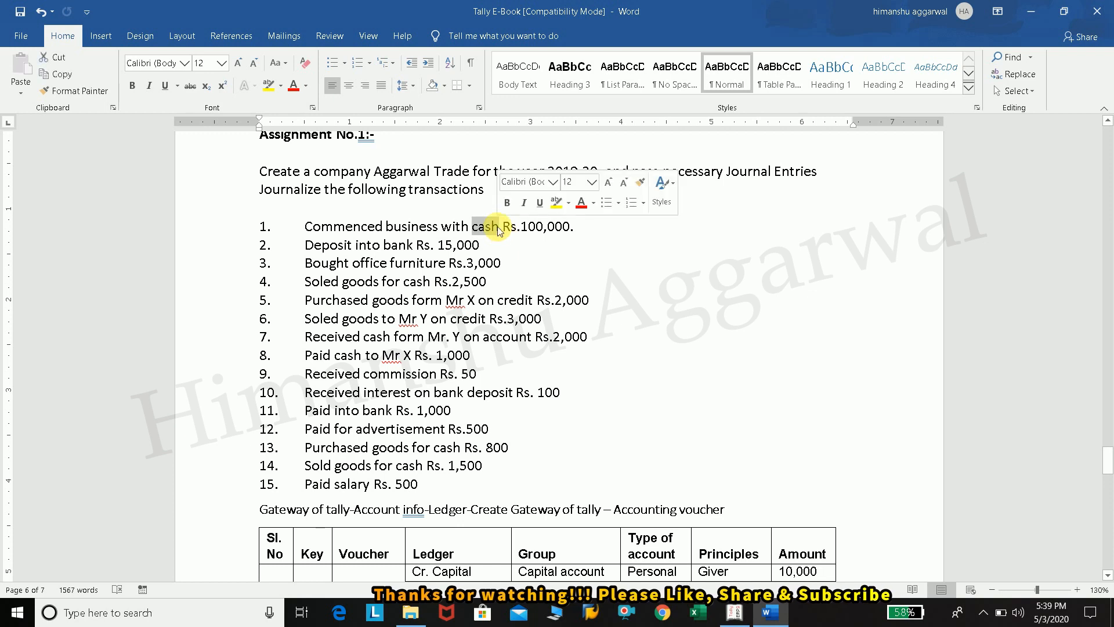
scroll(576, 248, "down", 3)
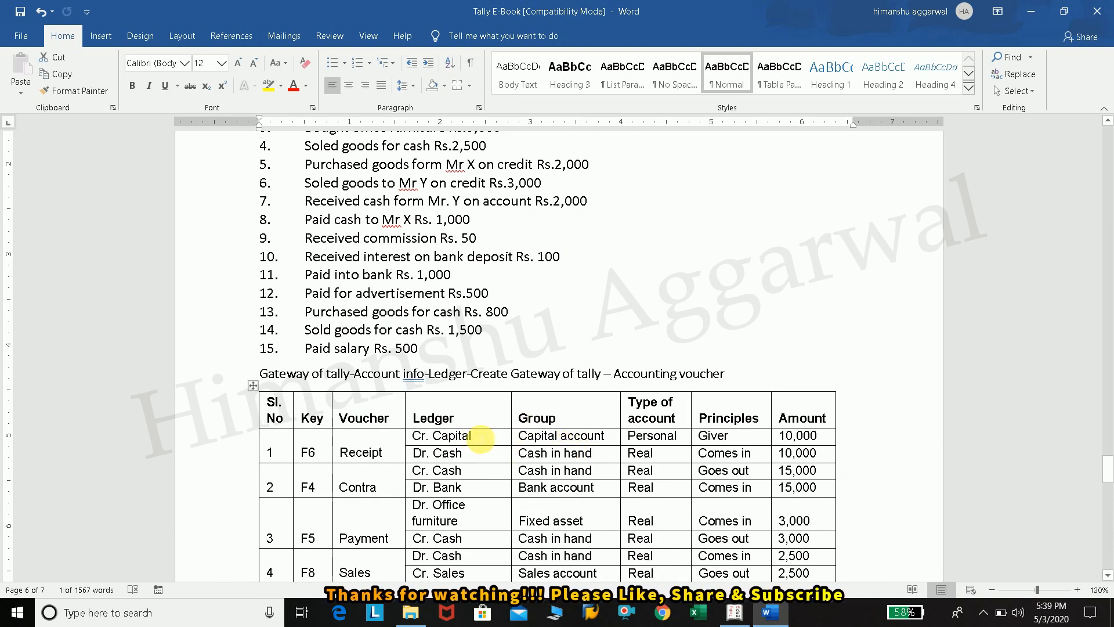
double_click(456, 435)
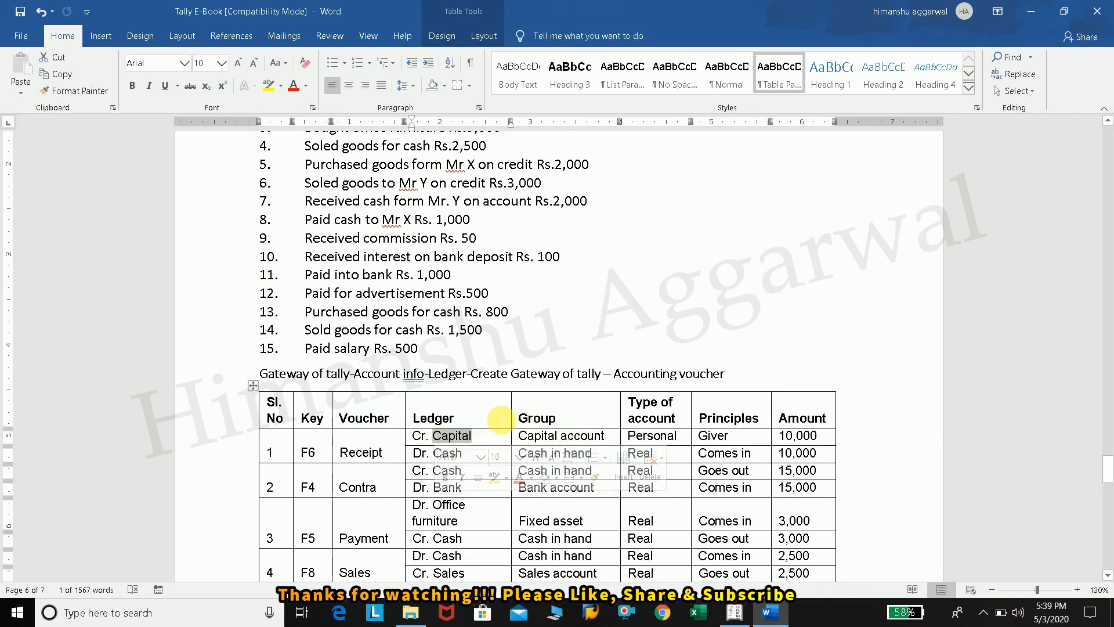
left_click(467, 454)
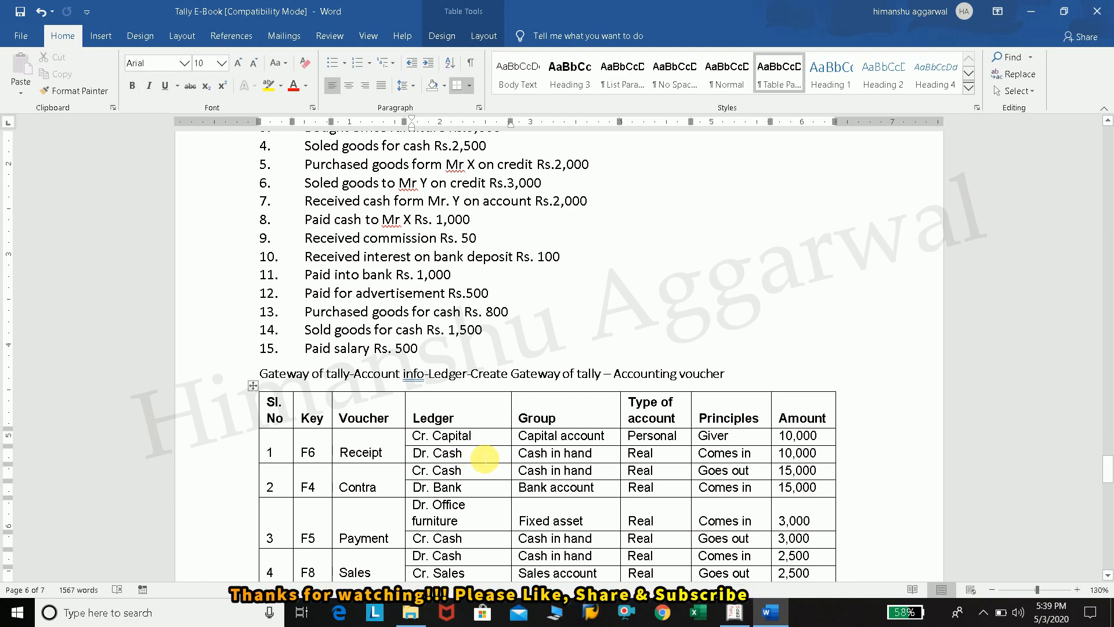
Switch to Tally.ERP 9 and check which ledgers already exist in the accounts masters of Abc India Pvt. Ltd
left_click(725, 616)
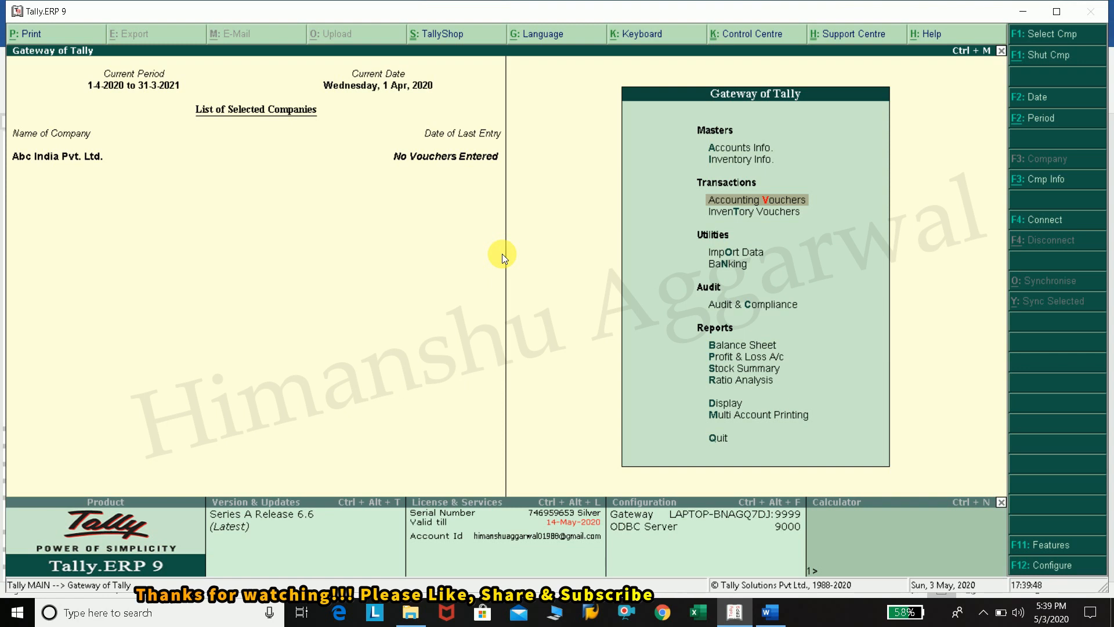
key("Up")
key("Up")
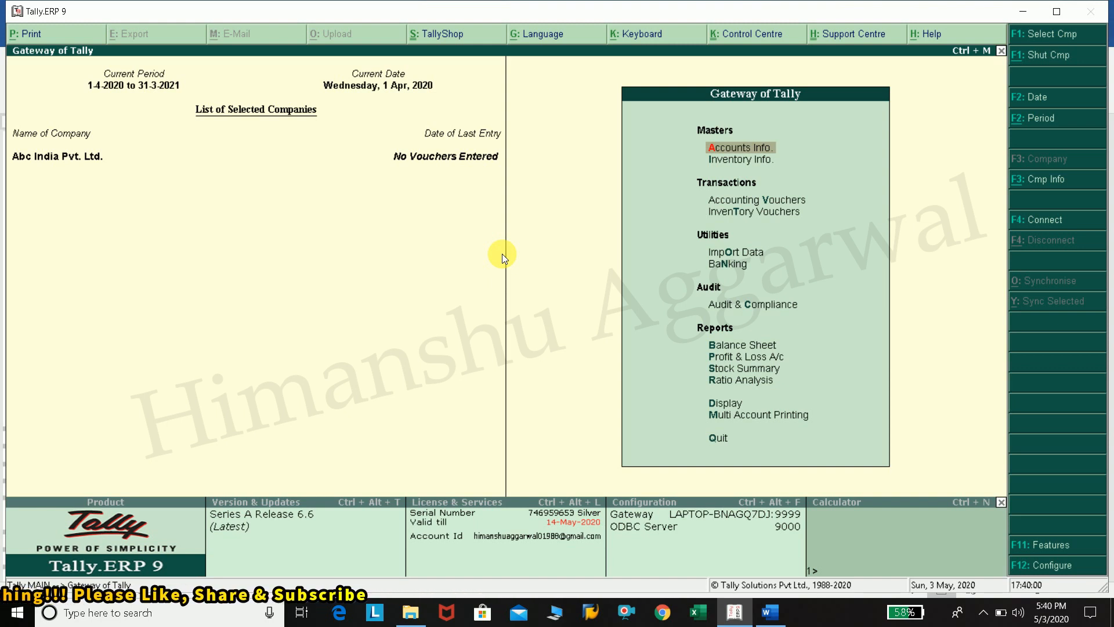
key("Return")
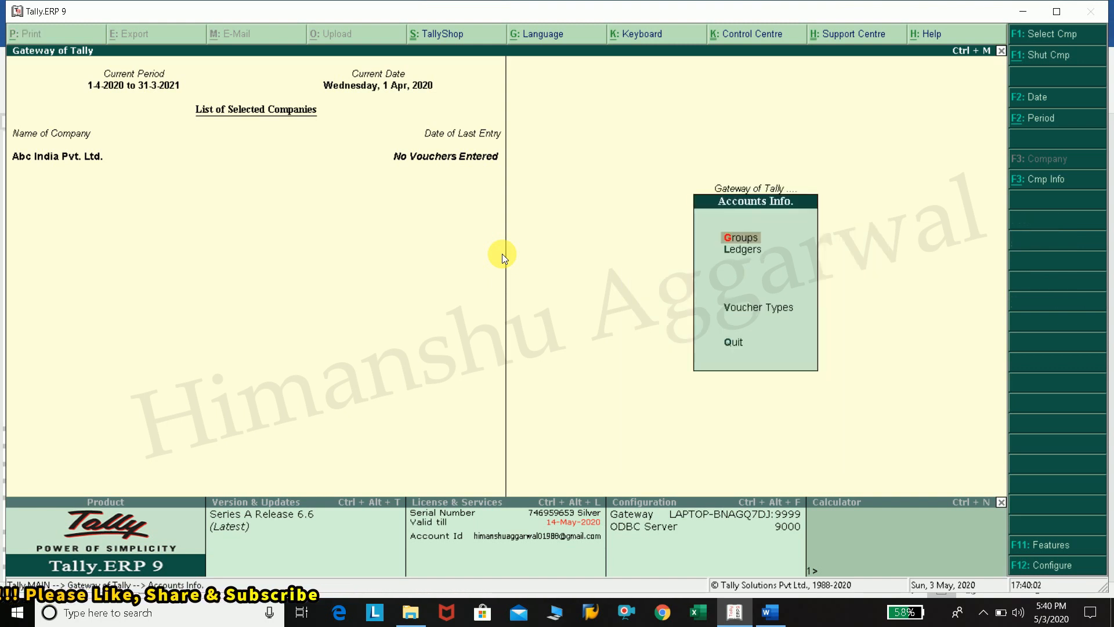
key("Down")
key("Return")
key("Down")
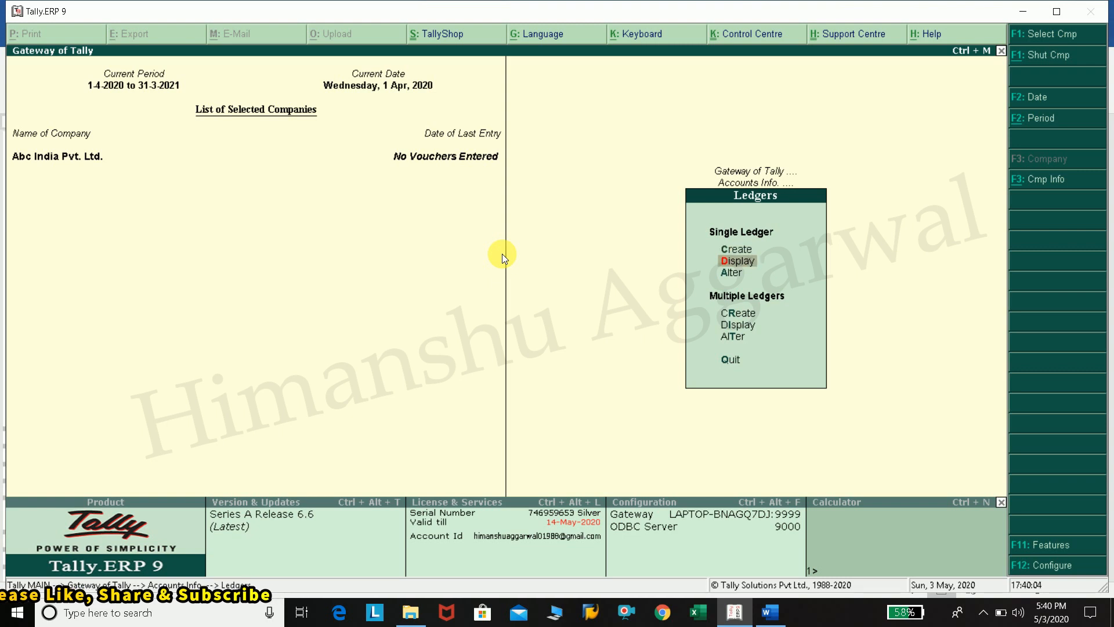
key("Return")
key("Down")
key("Up")
key("Down")
key("Up")
key("Down")
key("Up")
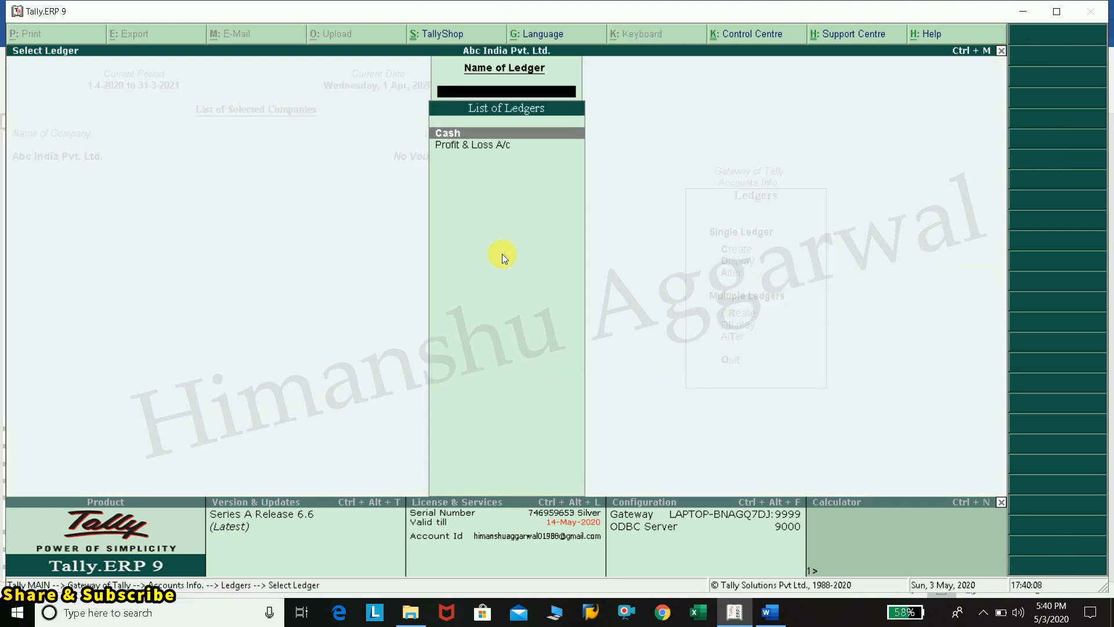
key("Escape")
Start creating a single ledger named Capital A/c, leaving its alias empty
key("Up")
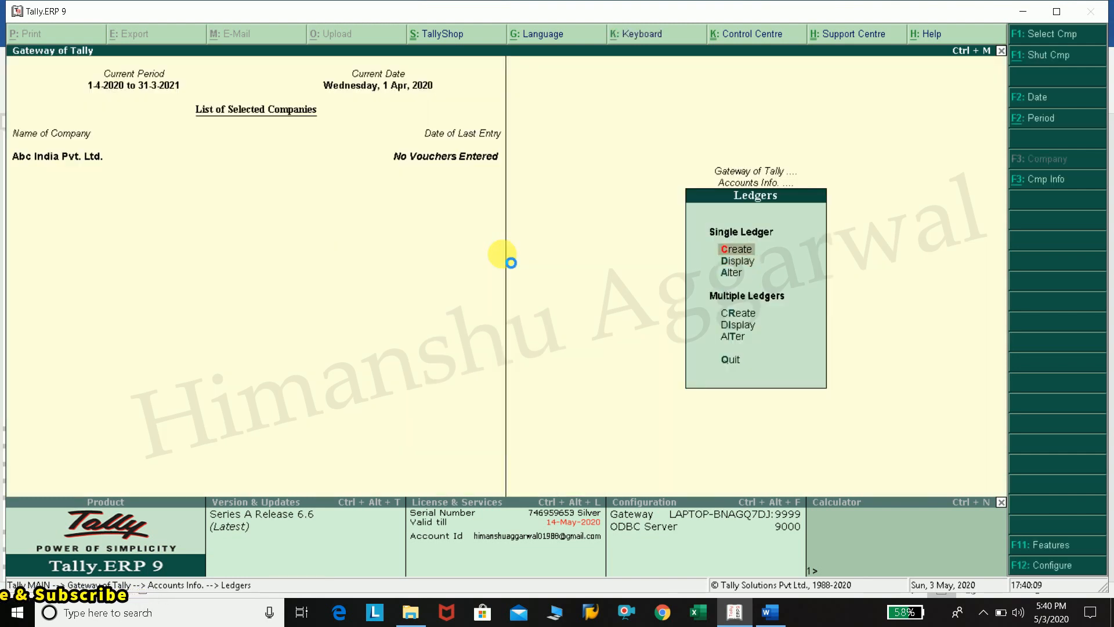
key("Return")
type("Capi")
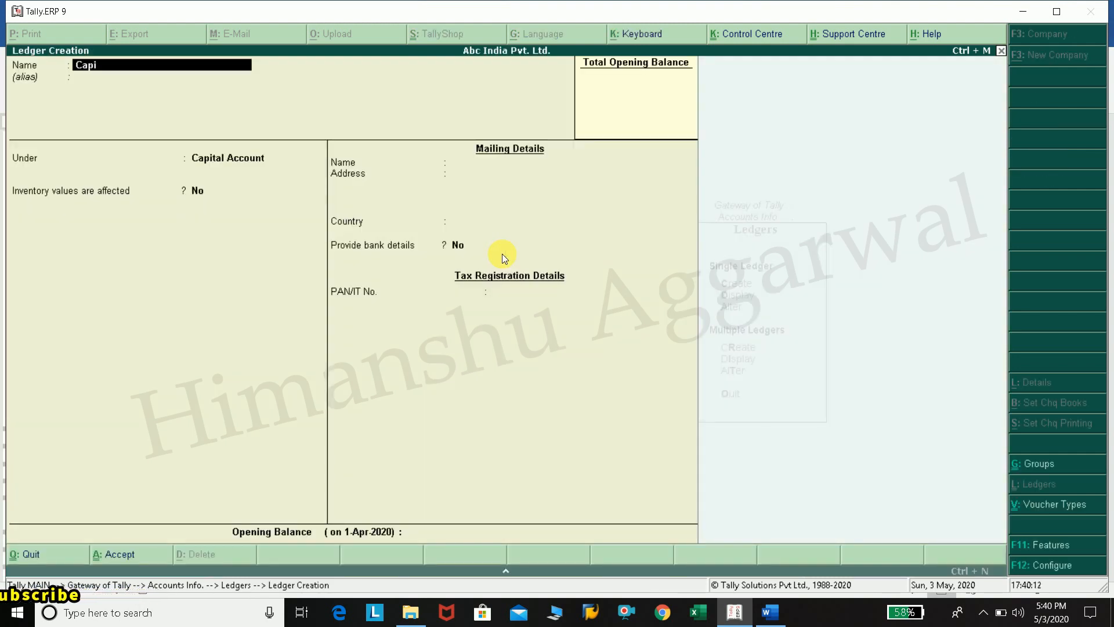
type("tal A")
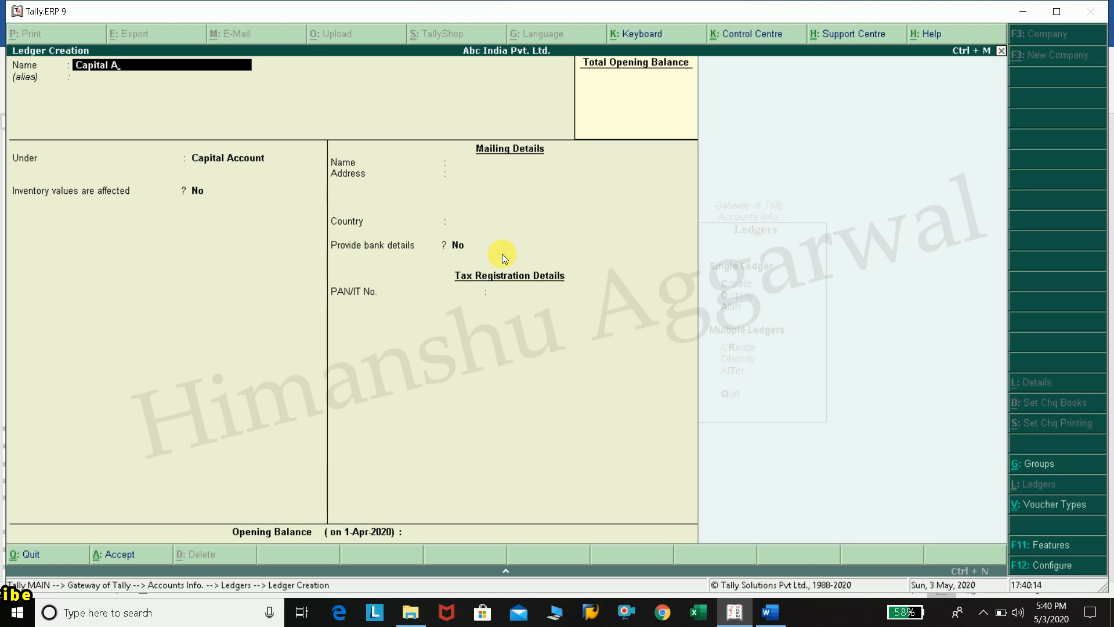
key("Return")
key("Return")
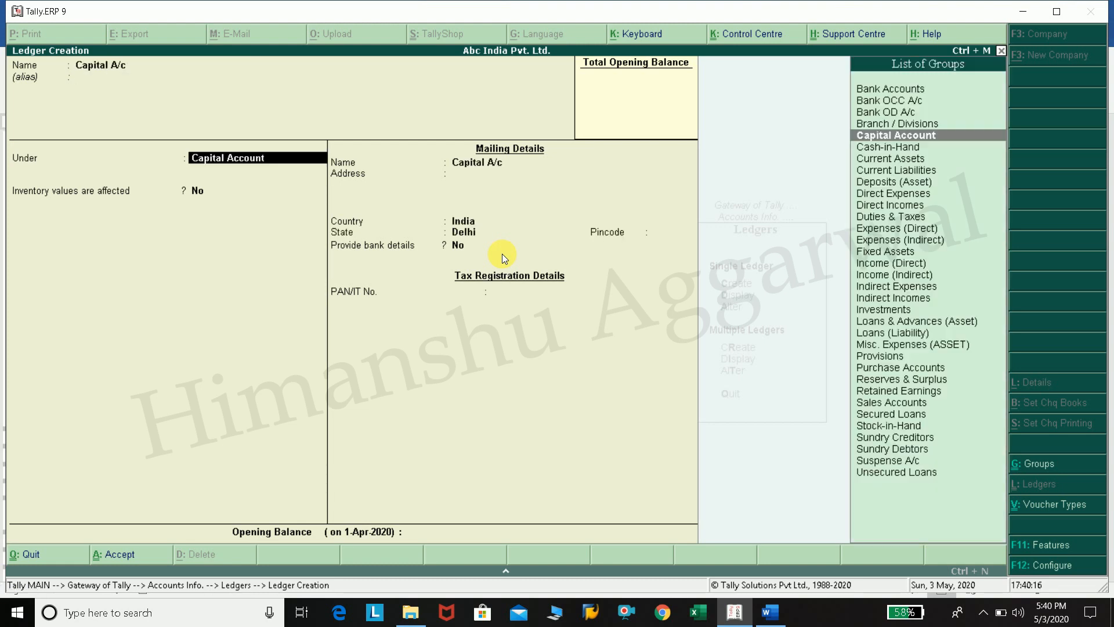
Place the Capital A/c ledger under Capital Account, save it with the remaining defaults, and return to the Gateway of Tally
key("Return")
key("Return")
key("Return")
key("Return")
key("Return")
key("Return")
key("Return")
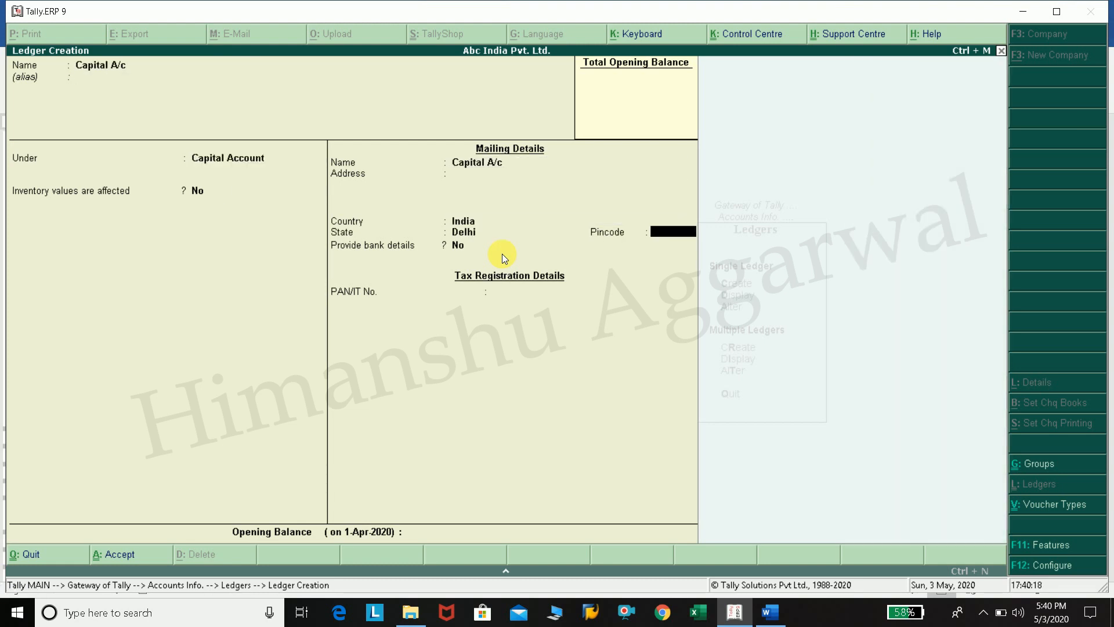
key("Return")
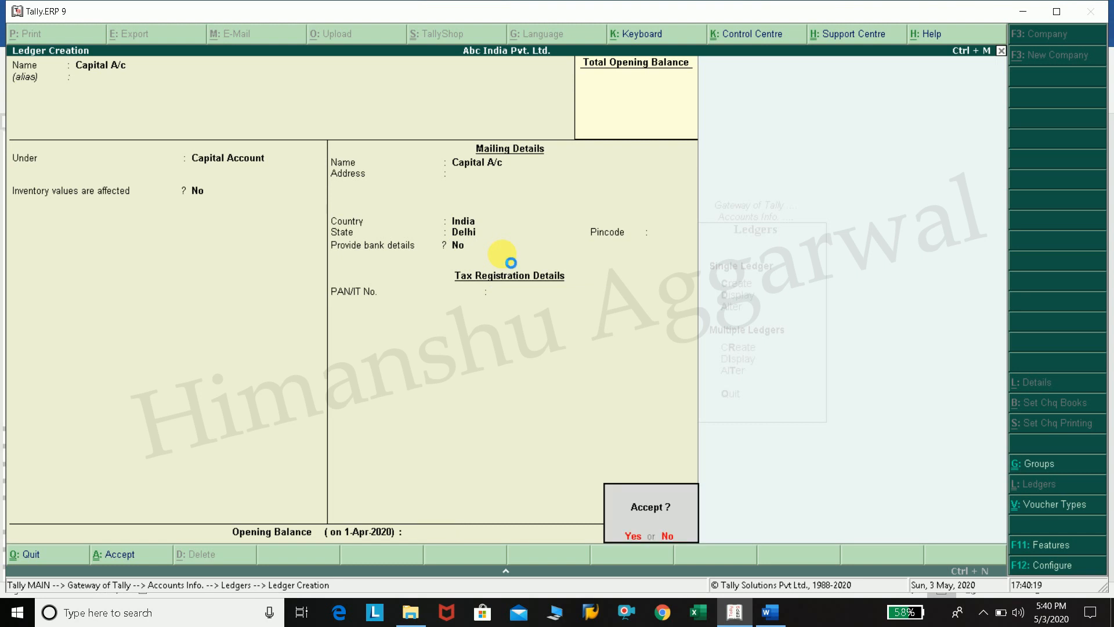
key("Return")
key("Escape")
key("Escape")
key("Escape")
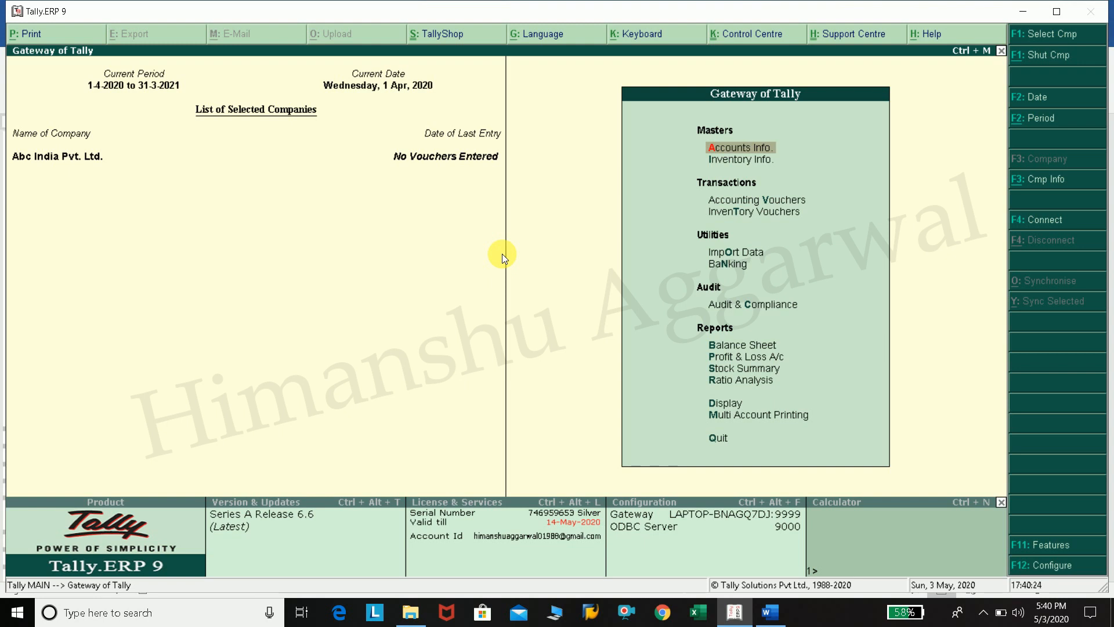
Open the creation screen for accounting vouchers from the Gateway of Tally
key("Down")
key("Down")
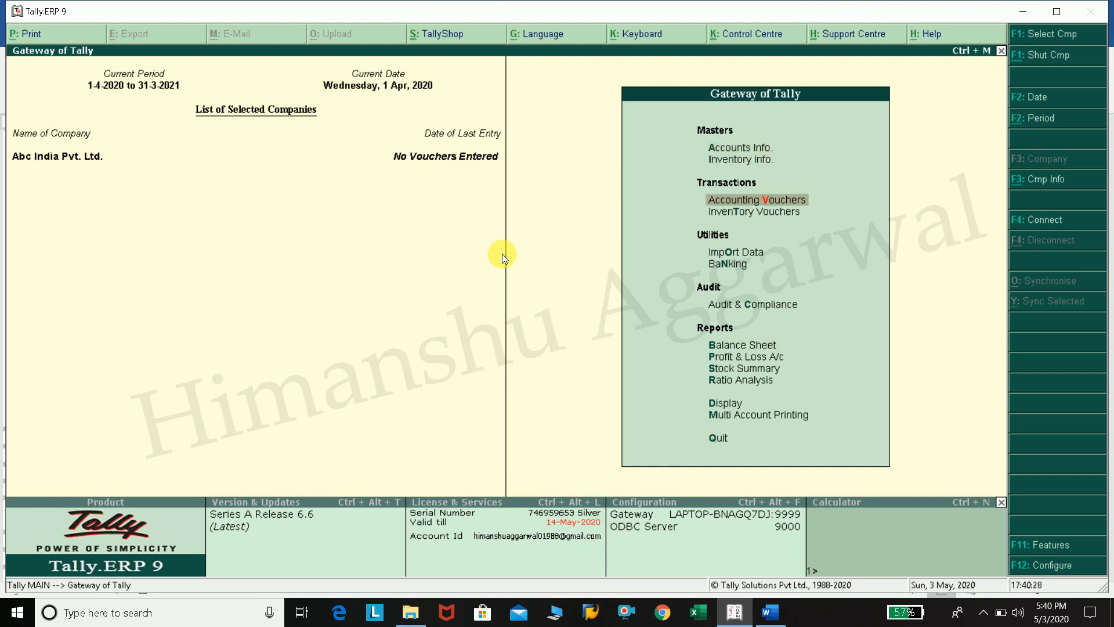
key("Return")
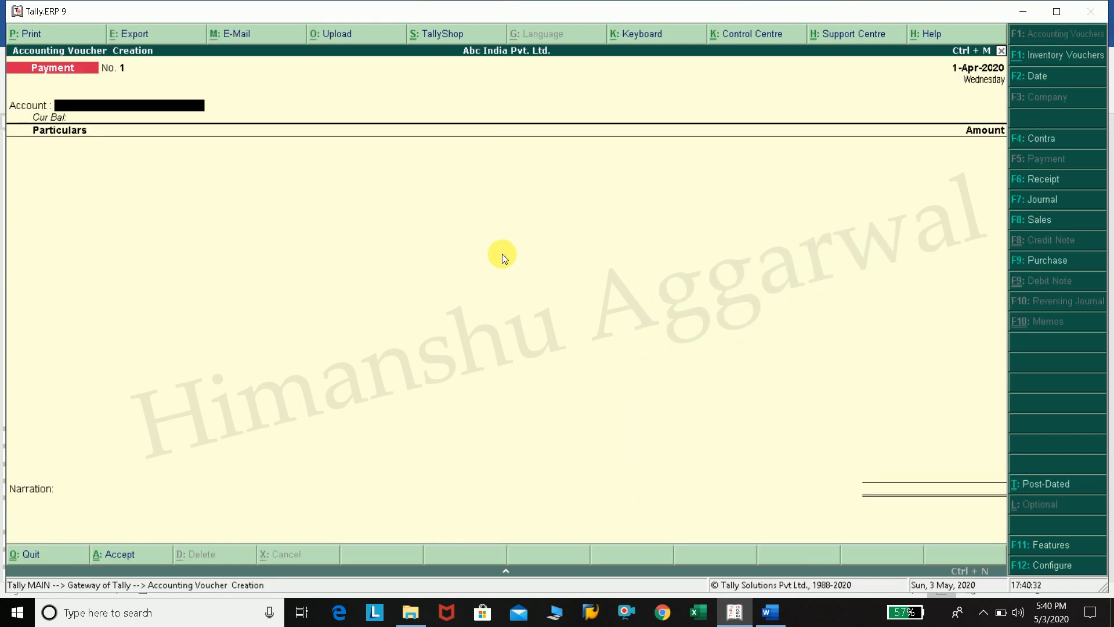
Look up the voucher type explanations in the Tally E-Book in Word, and return to the voucher screen in Tally.ERP 9
left_click(770, 612)
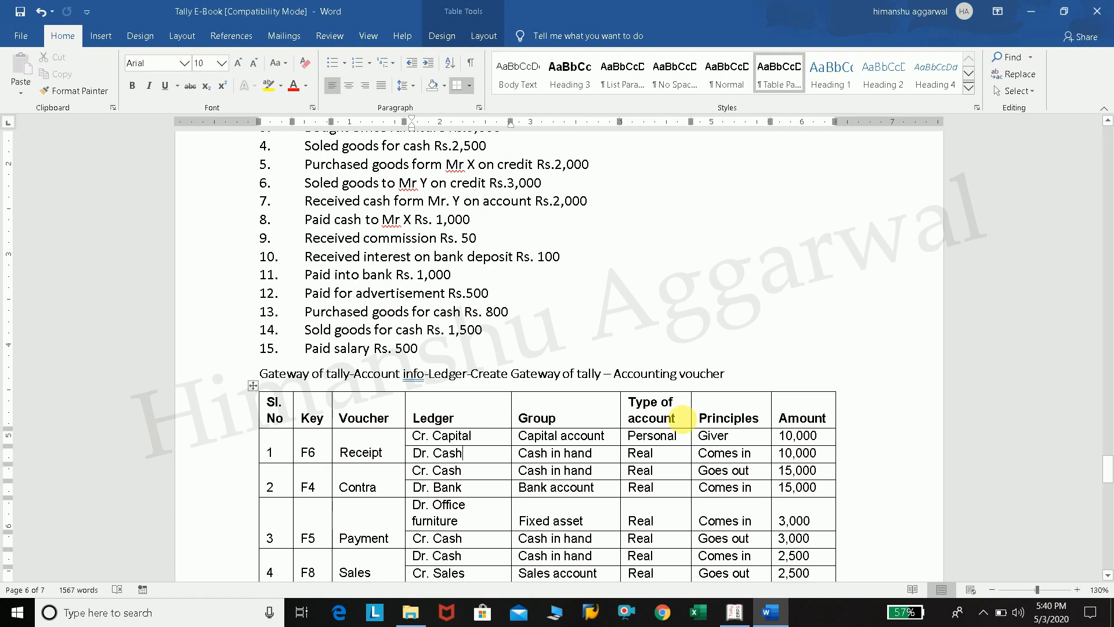
scroll(748, 362, "up", 15)
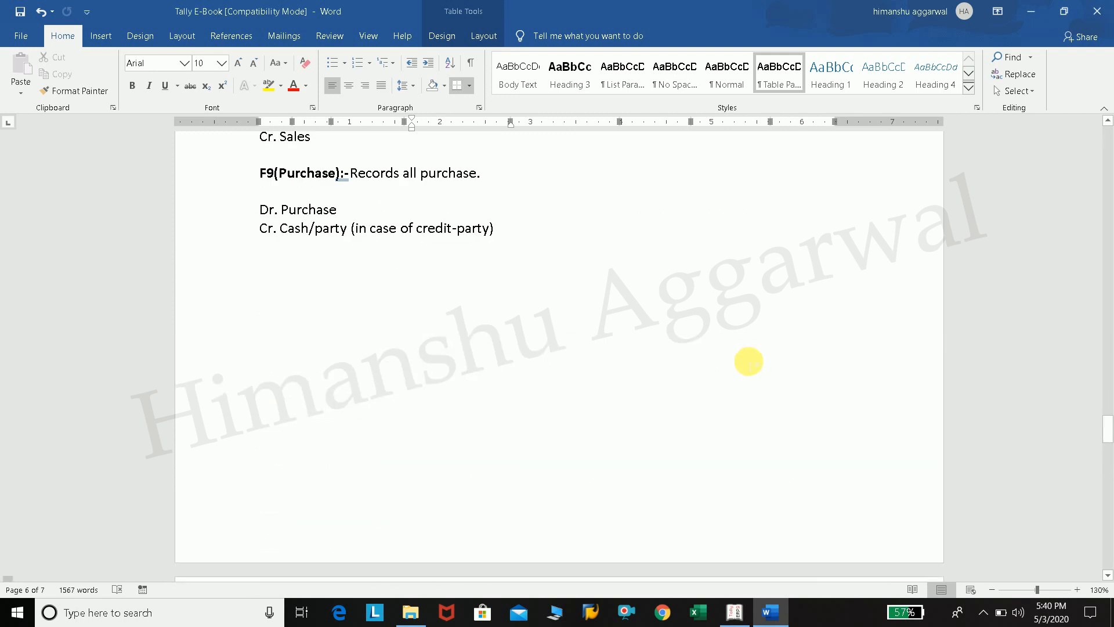
scroll(753, 366, "up", 5)
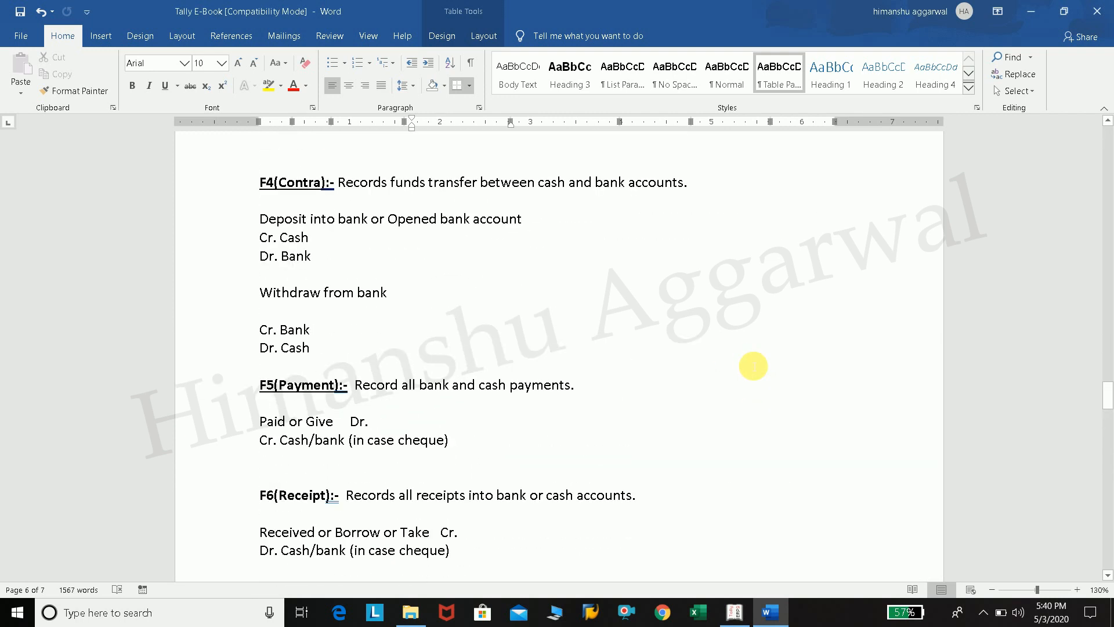
left_click(734, 612)
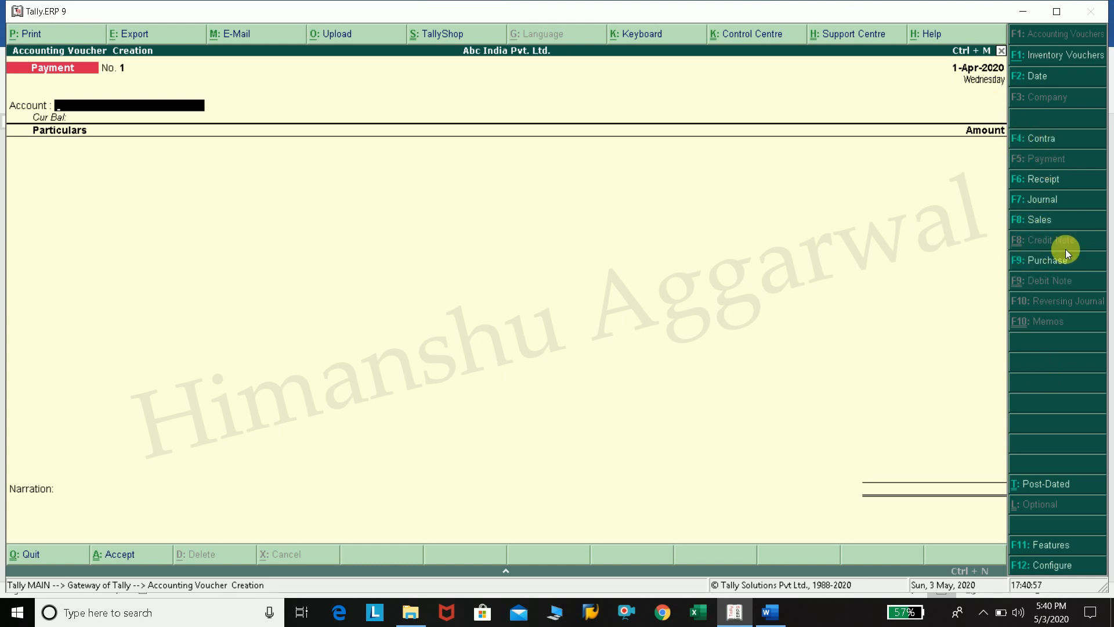
Switch to the Tally E-Book in Word and read the F4 Contra voucher explanation
left_click(770, 611)
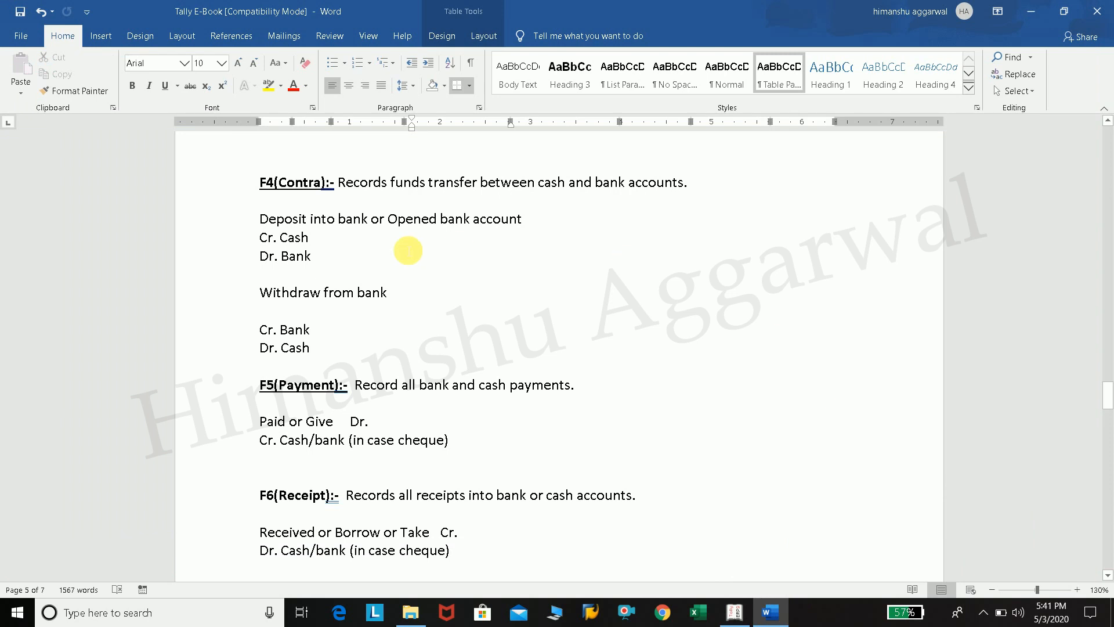
left_click_drag(263, 184, 329, 185)
left_click(283, 200)
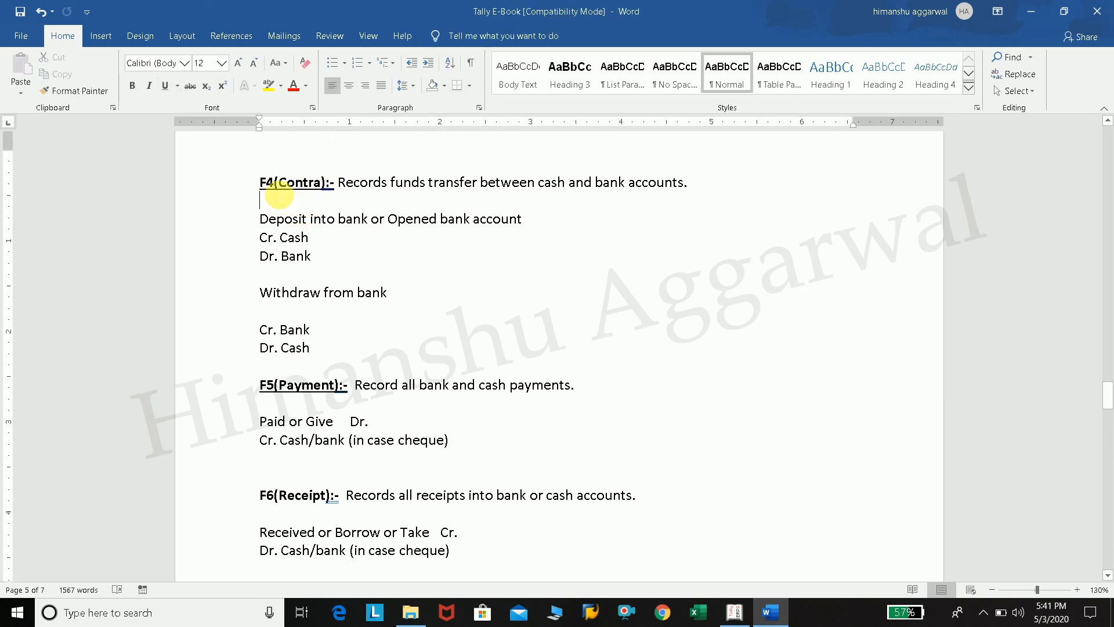
left_click(274, 185)
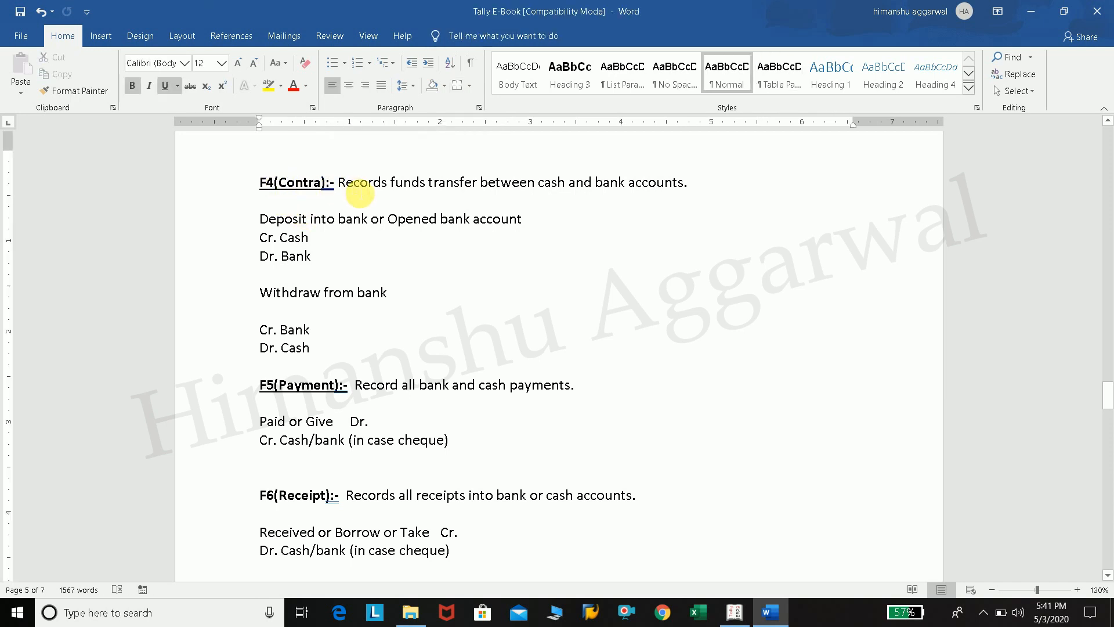
left_click(359, 194)
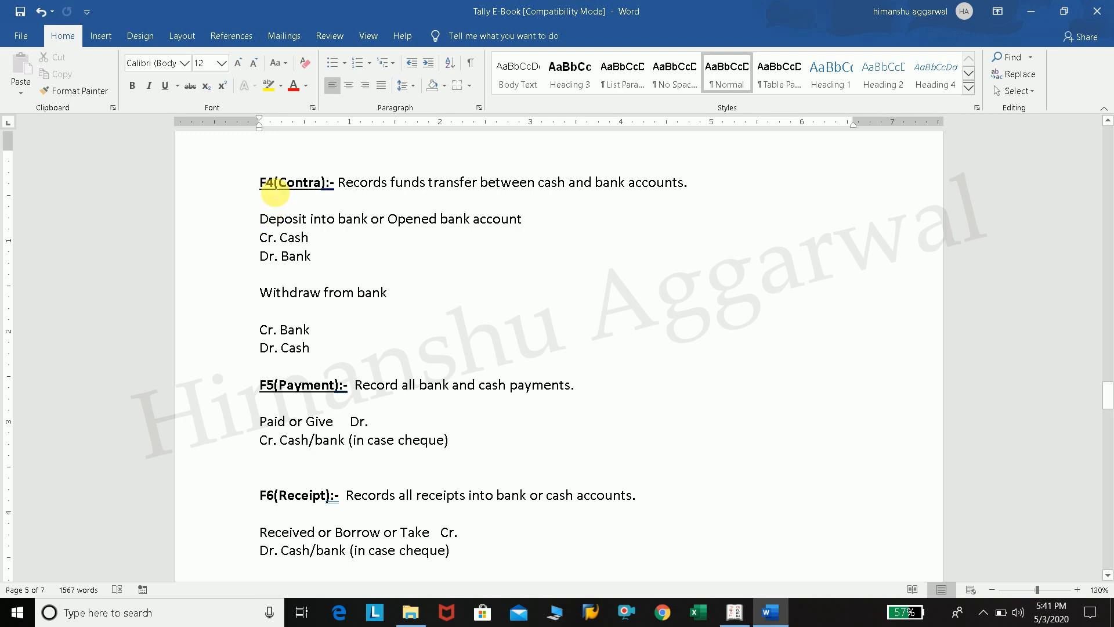
scroll(275, 193, "down", 4)
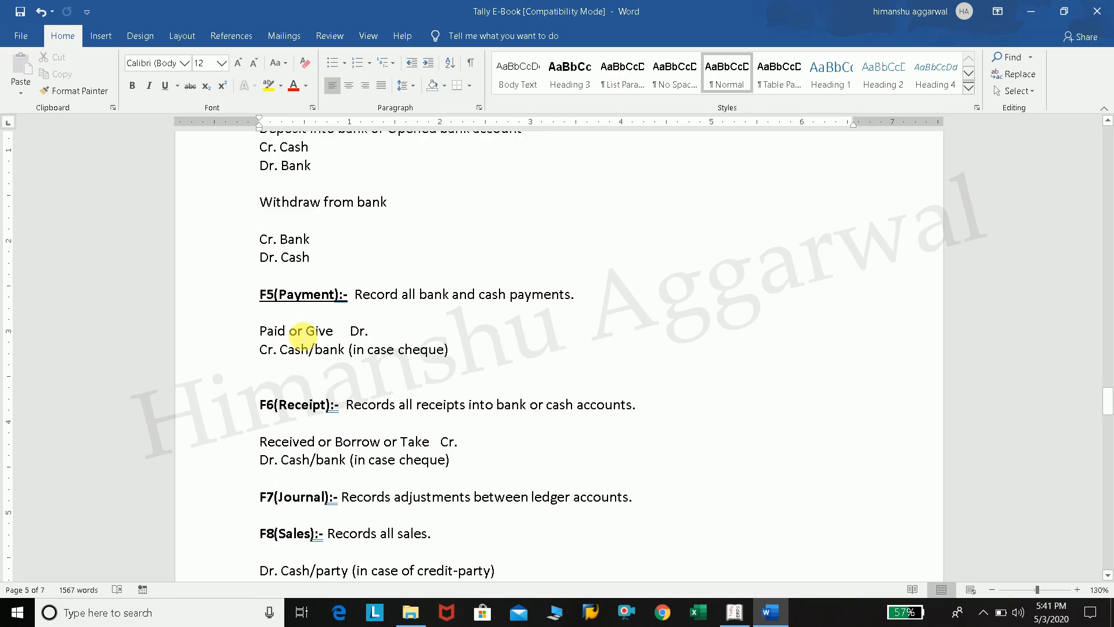
Switch to Tally.ERP 9 and view the Contra and Payment voucher screens
left_click(734, 612)
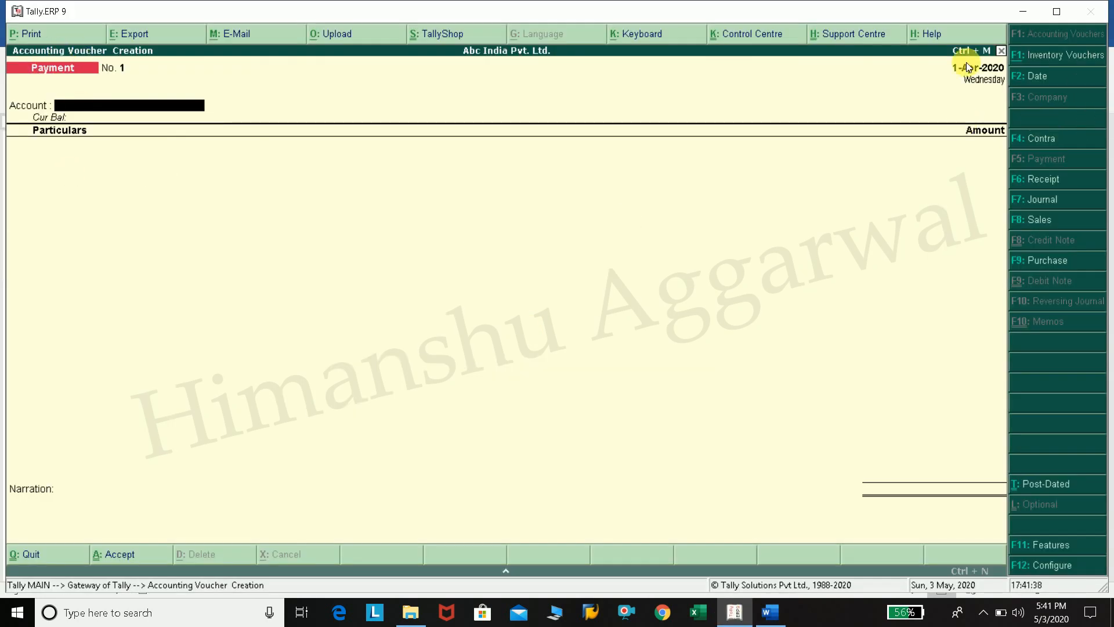
left_click(1080, 138)
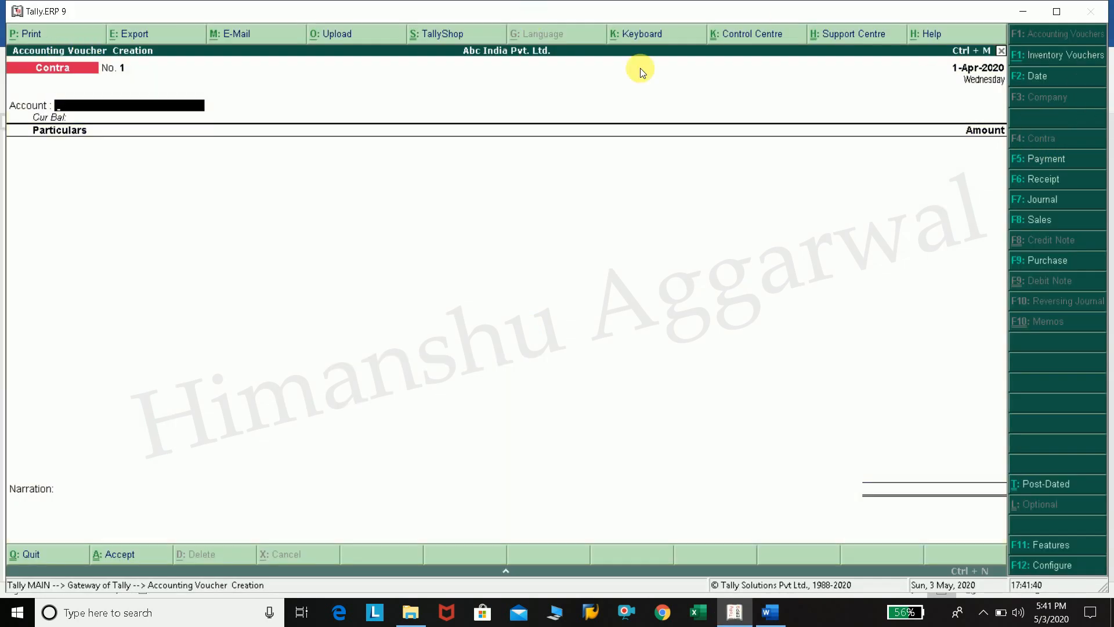
left_click(1027, 160)
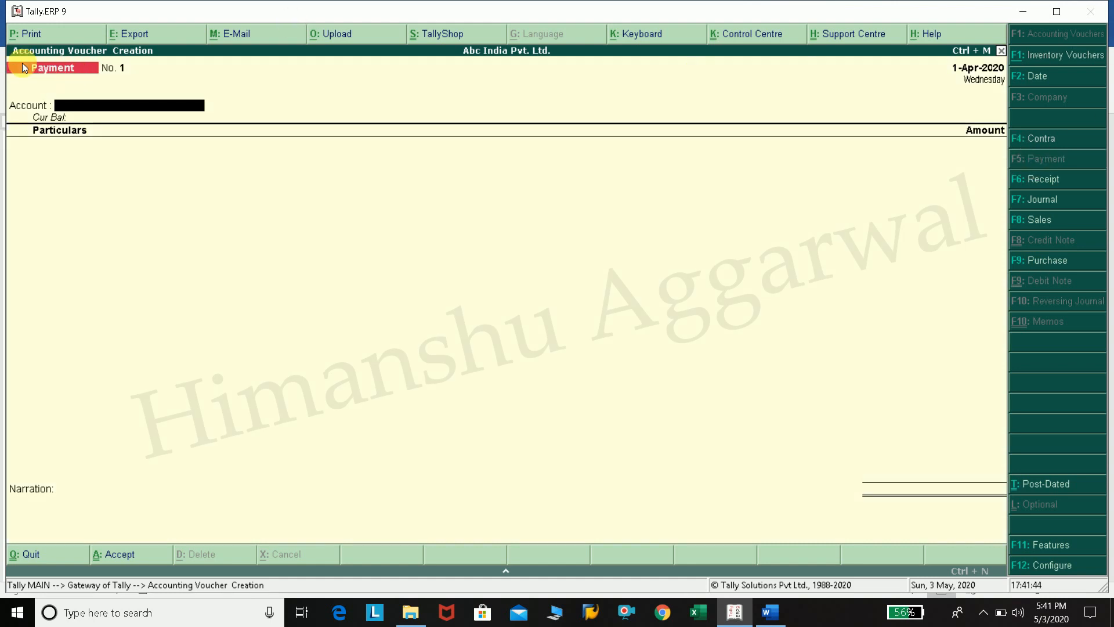
Go back to the Tally E-Book in Word and read the F5 Payment voucher explanation
left_click(771, 610)
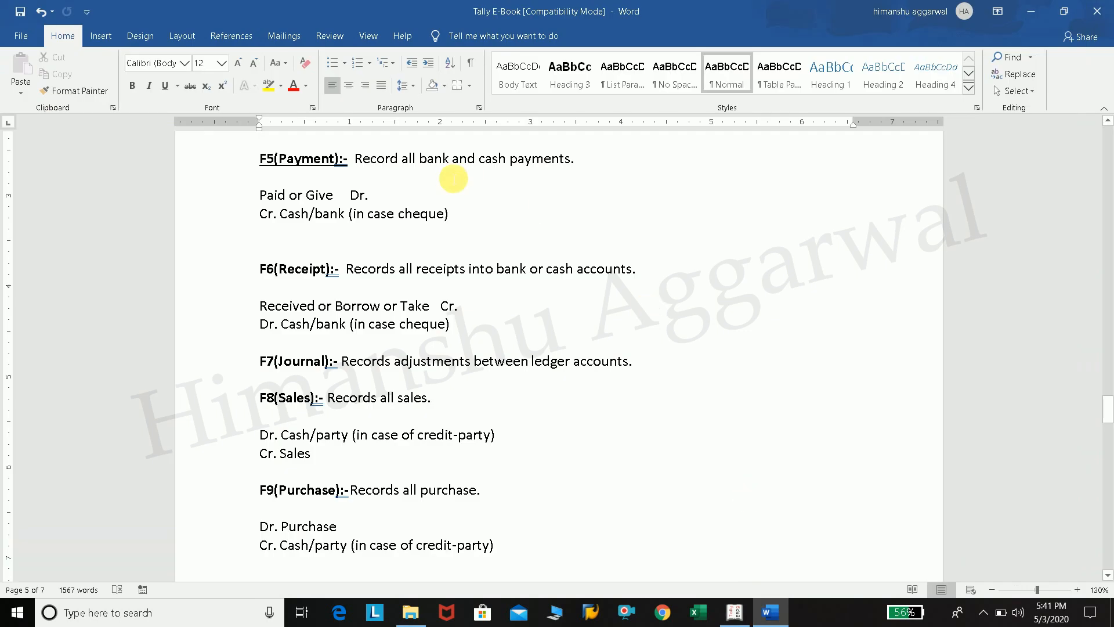
scroll(371, 191, "up", 1)
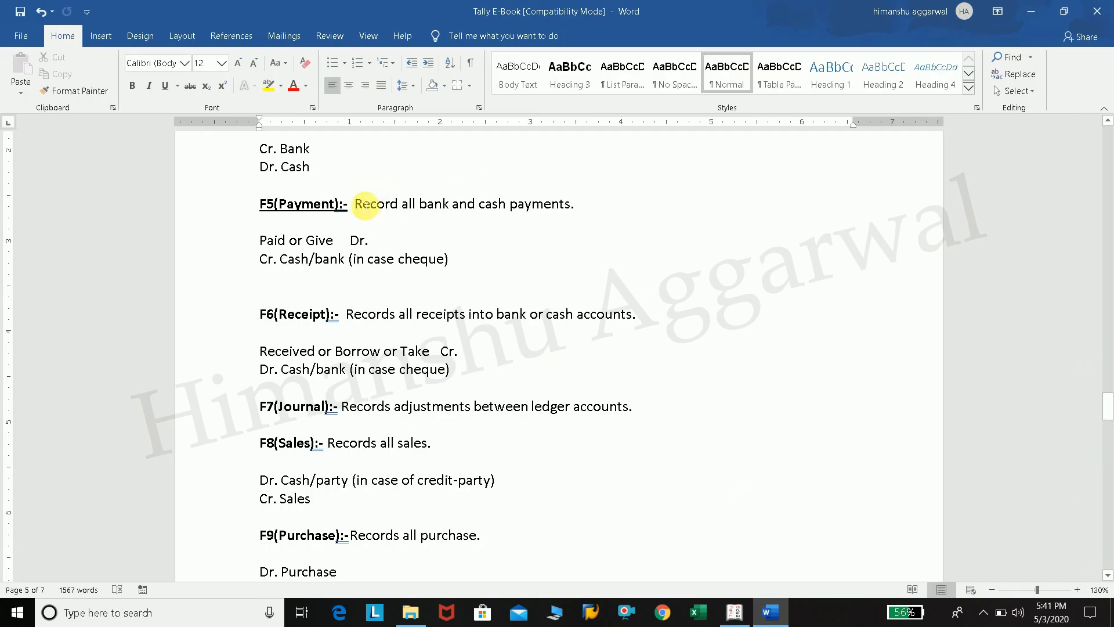
left_click_drag(354, 204, 566, 207)
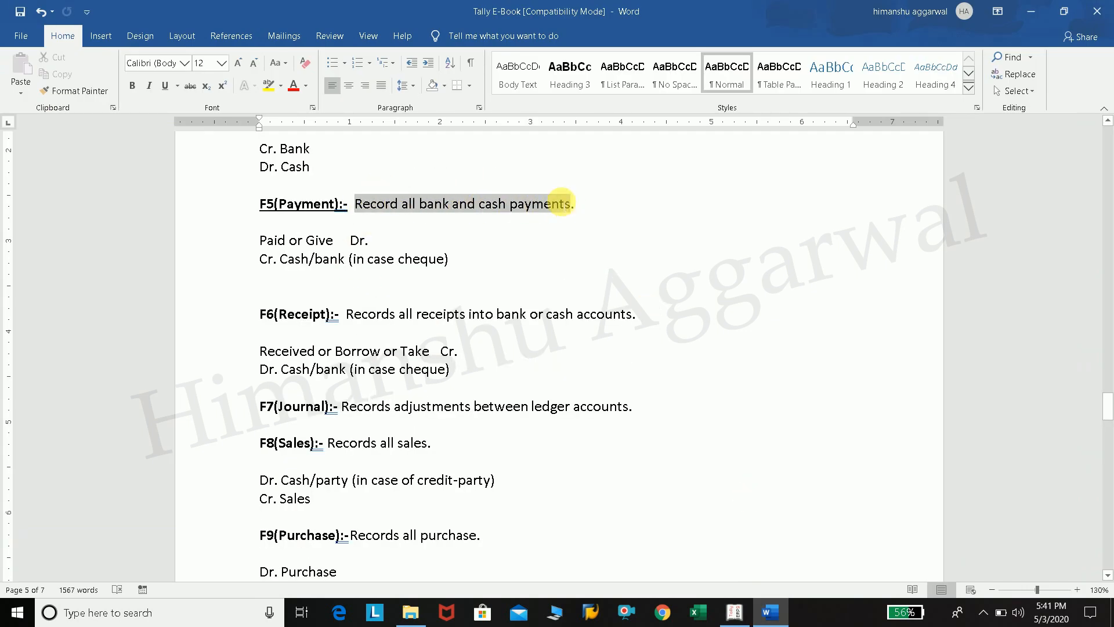
left_click(551, 219)
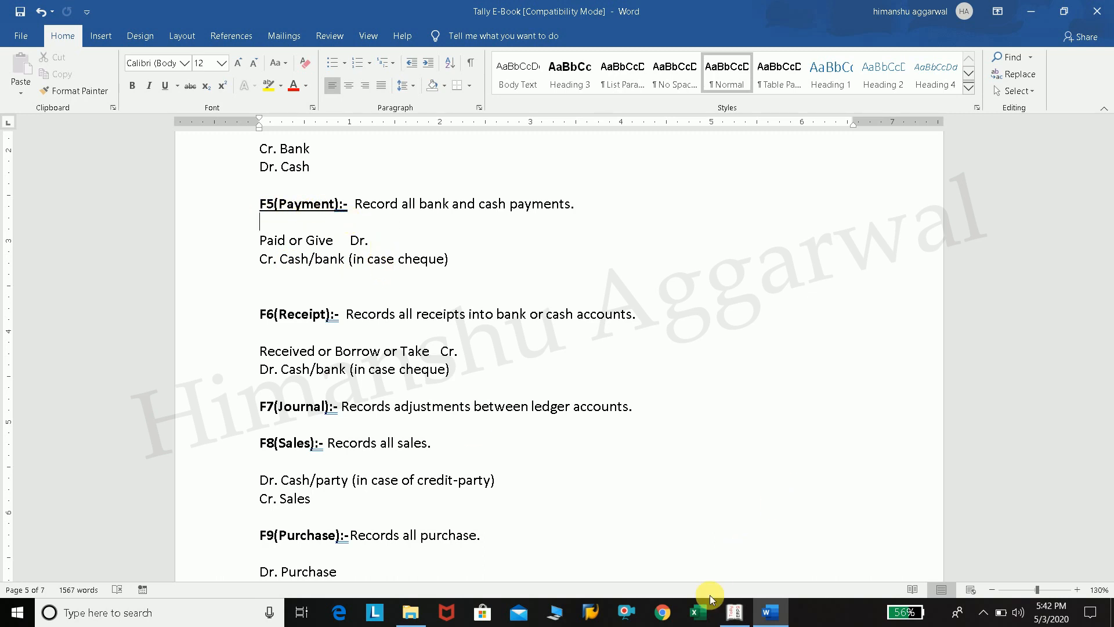
View the Receipt voucher screen in Tally.ERP 9, and read the F6 Receipt explanation in the Word E-Book
left_click(734, 612)
left_click(1044, 178)
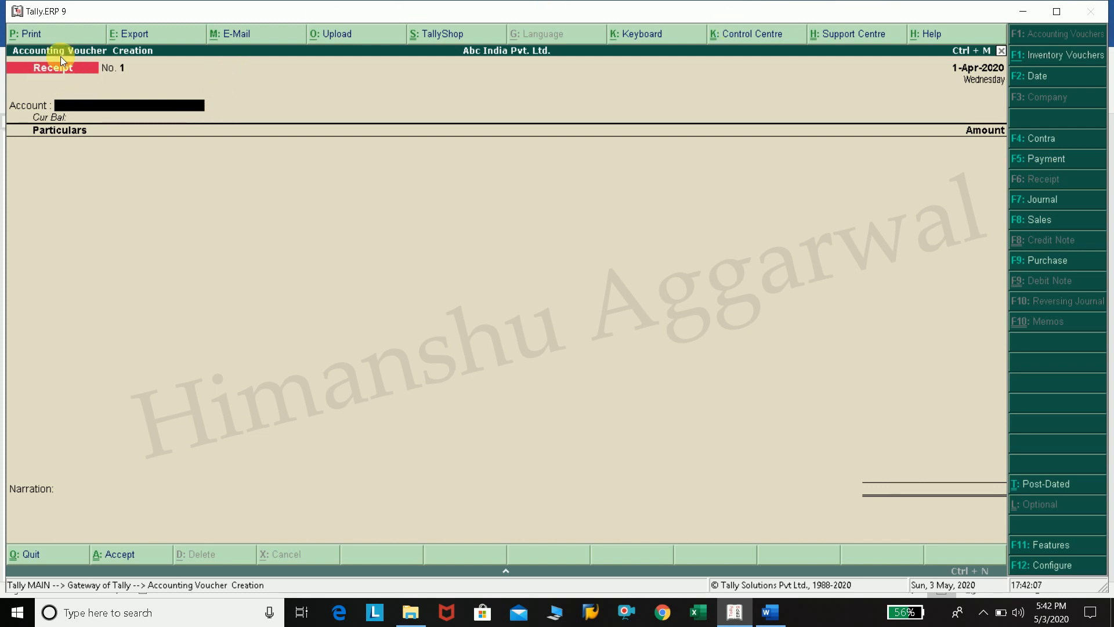
left_click(770, 611)
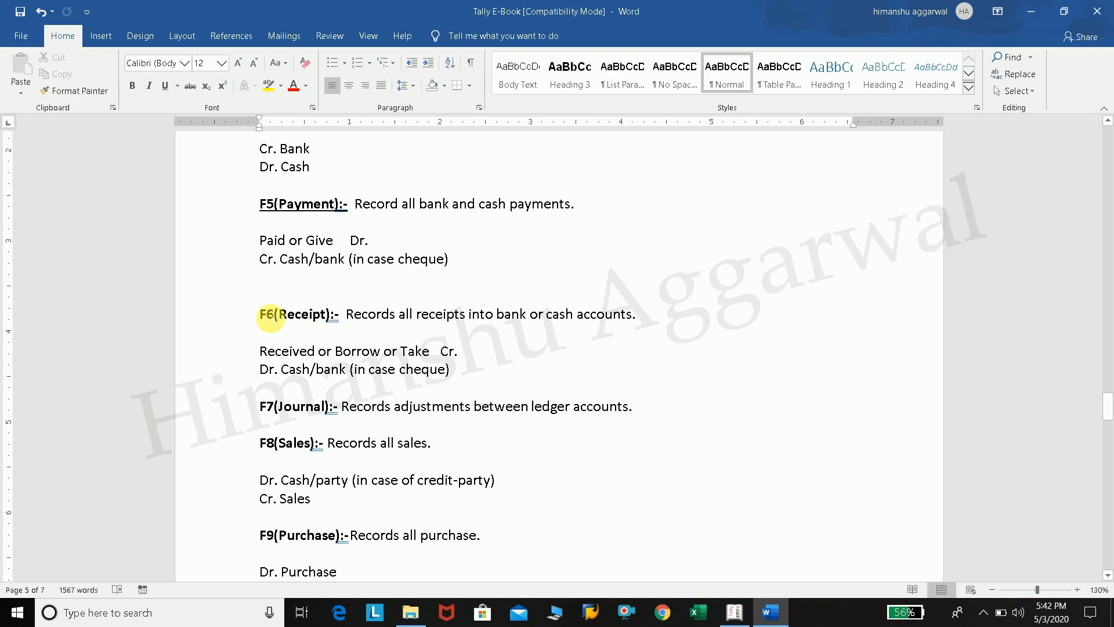
View the Journal voucher screen in Tally.ERP 9, and compare the F7 Journal explanation with the other voucher types in the Word E-Book
left_click(735, 611)
left_click(1038, 201)
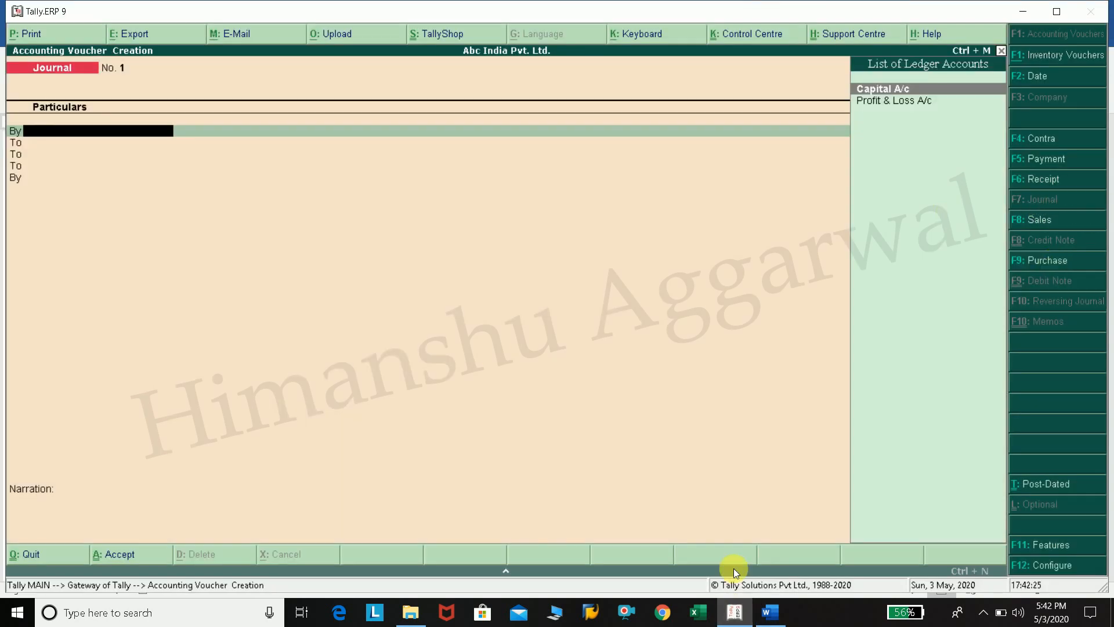
left_click(770, 612)
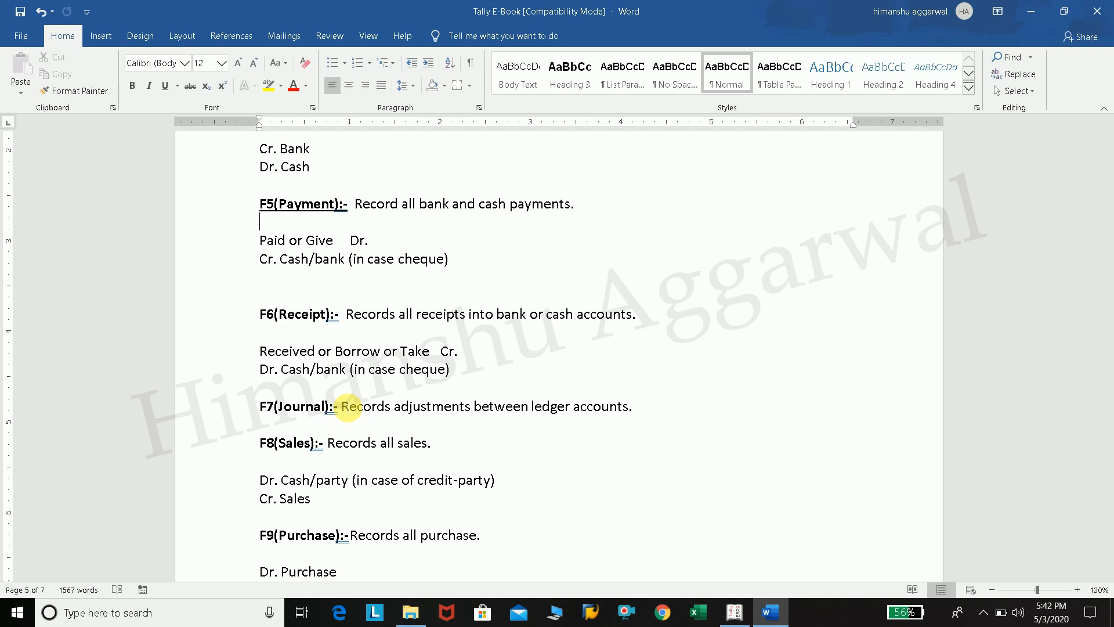
scroll(400, 409, "up", 3)
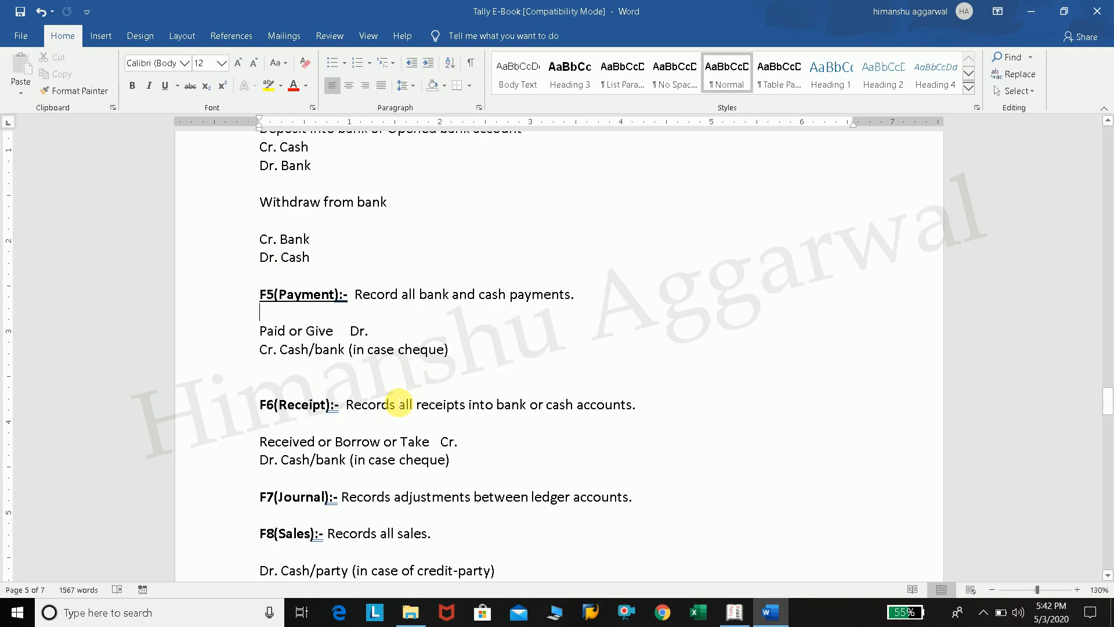
scroll(397, 313, "down", 4)
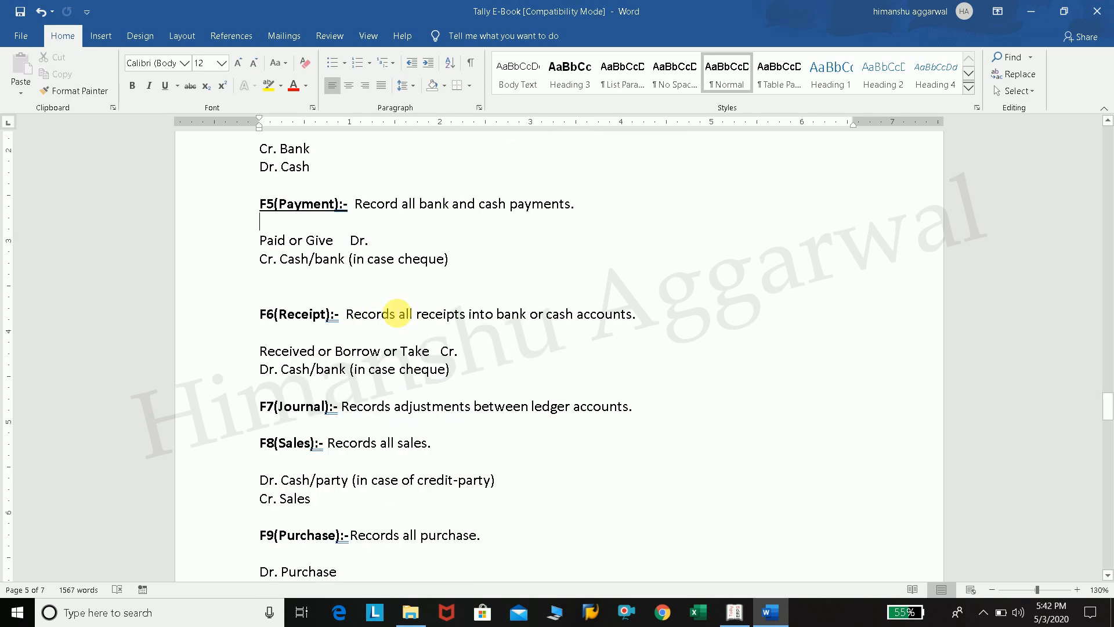
scroll(405, 390, "up", 6)
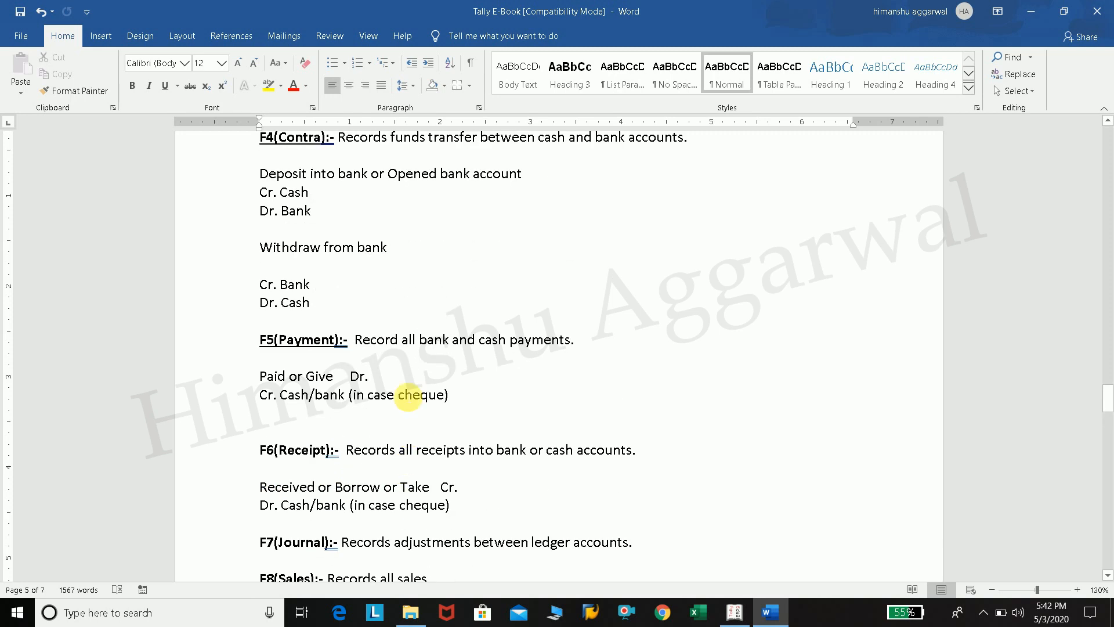
scroll(410, 399, "down", 3)
scroll(405, 395, "up", 1)
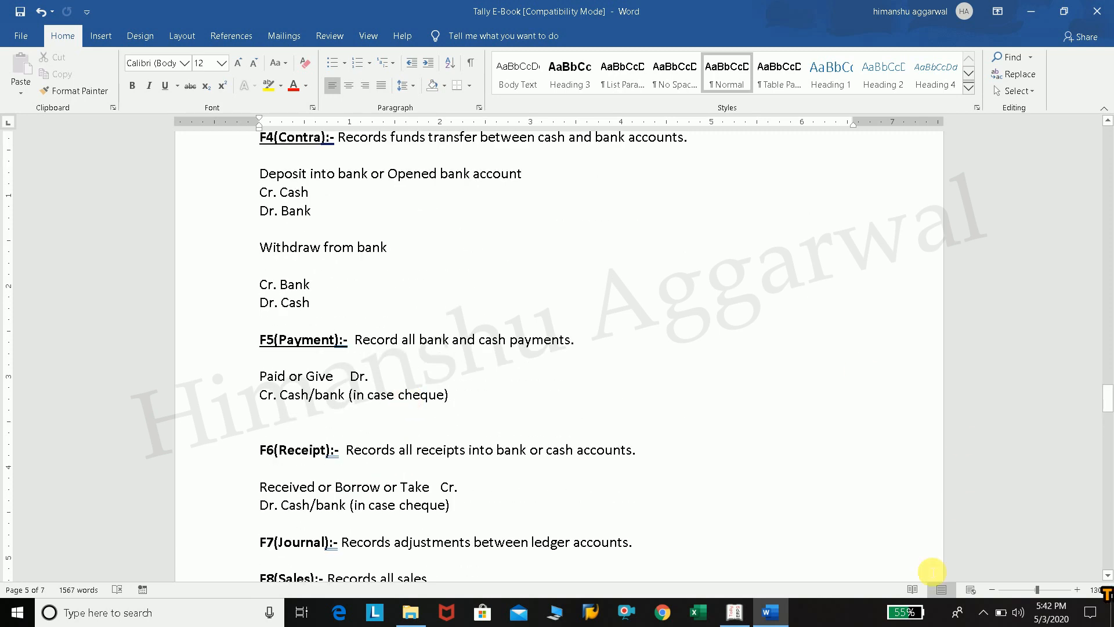
scroll(739, 572, "down", 4)
Find Assignment No.1 in the E-Book and check the solution table for the first transaction's voucher type
mouse_move(734, 612)
scroll(507, 410, "down", 15)
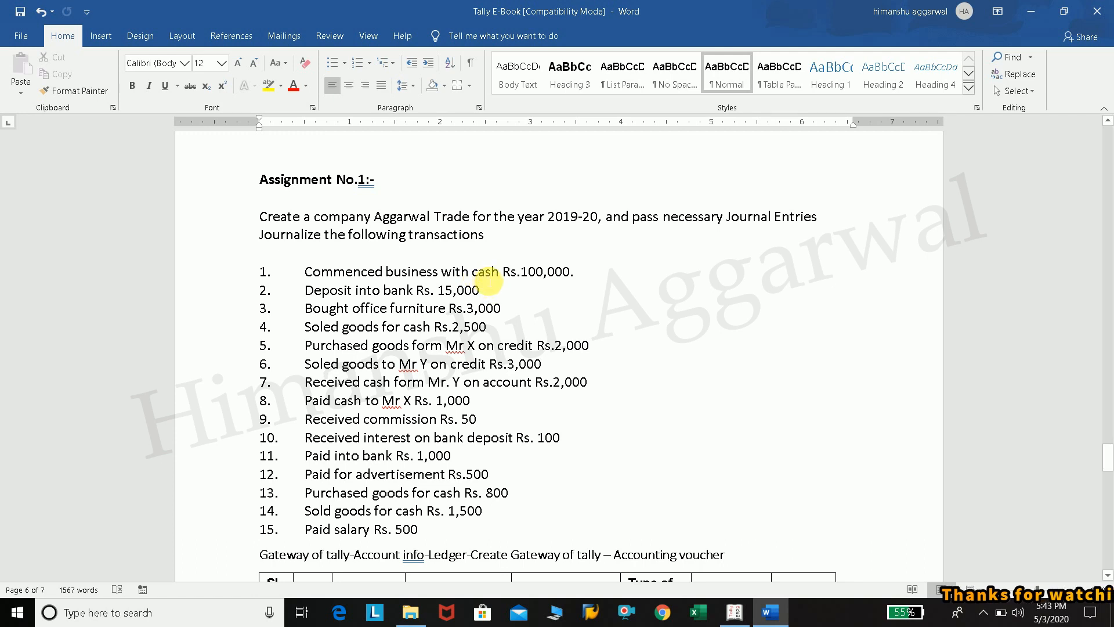
scroll(487, 281, "down", 4)
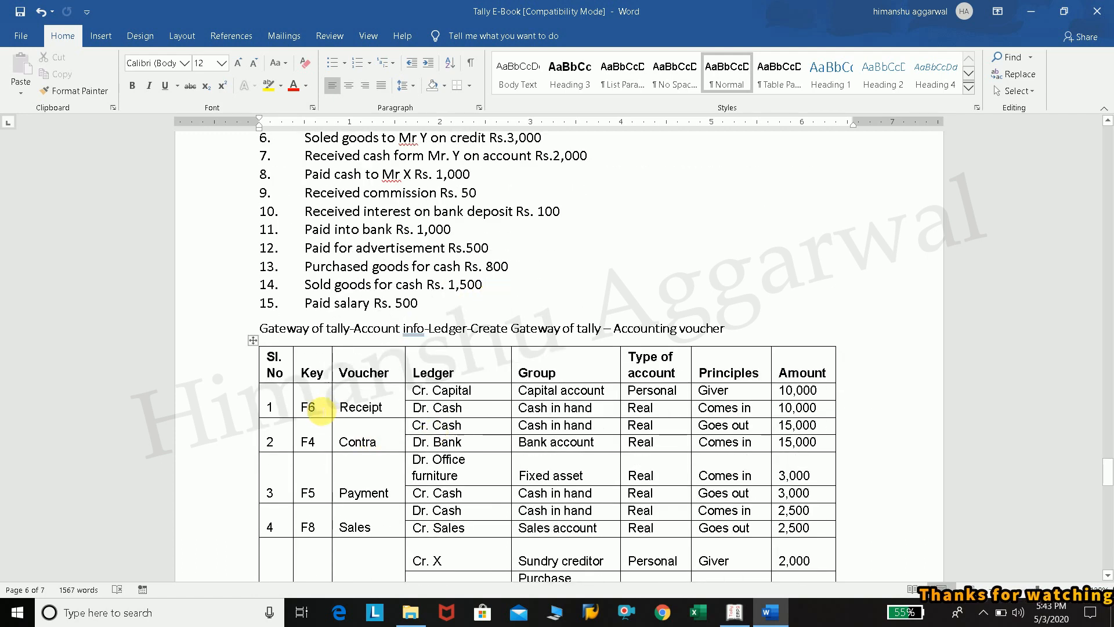
left_click_drag(285, 409, 355, 412)
left_click(746, 334)
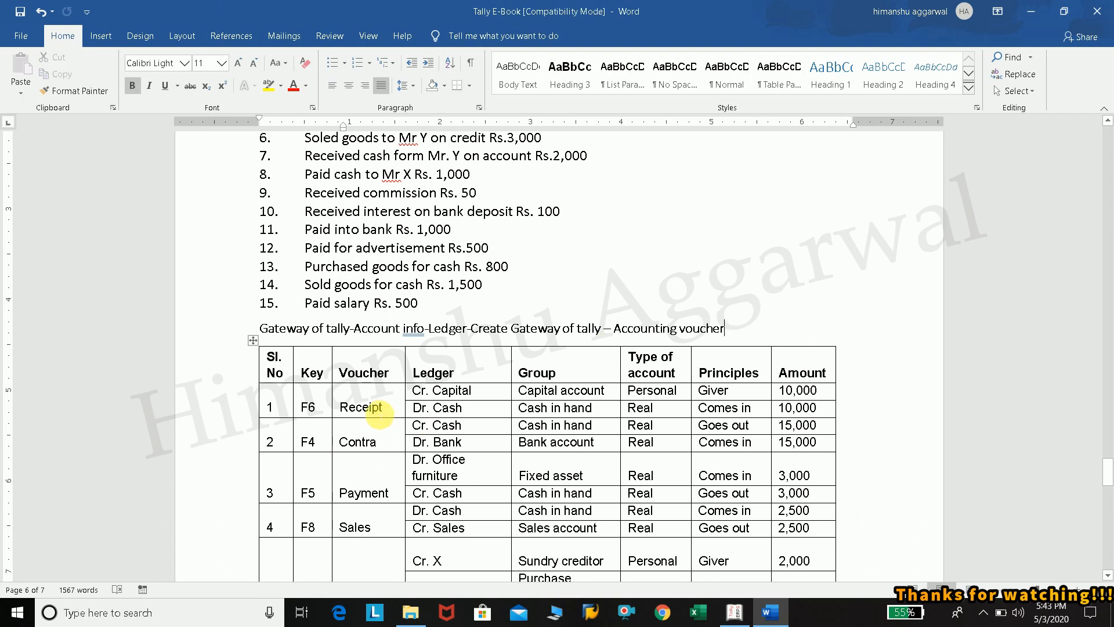
Switch to Tally.ERP 9, change to a Receipt voucher, and review its configuration options without changing them
left_click(734, 612)
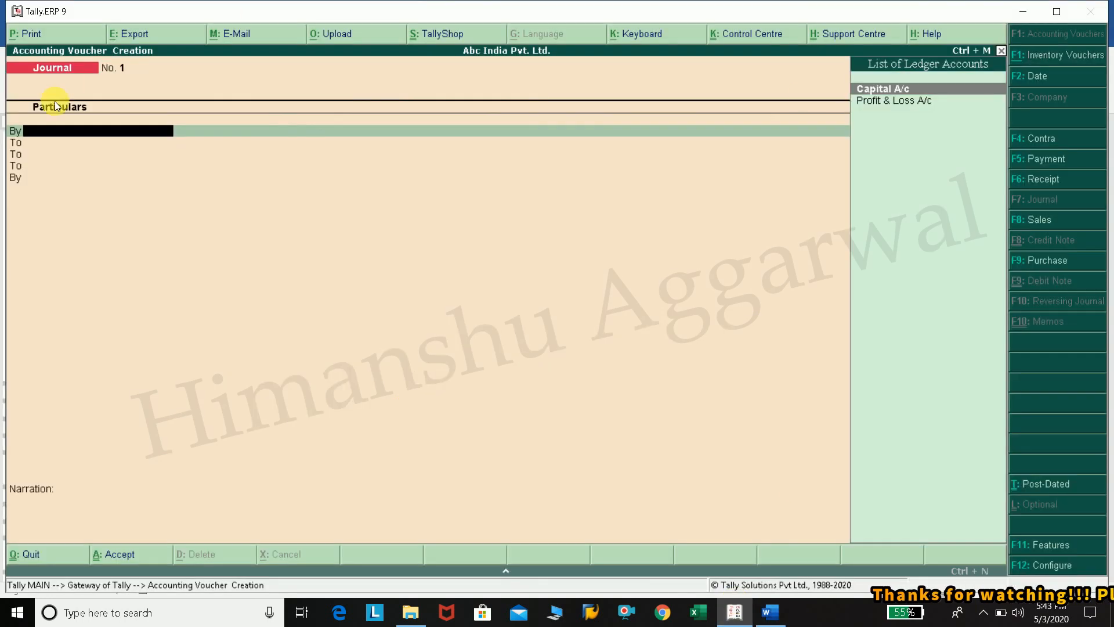
left_click(1045, 179)
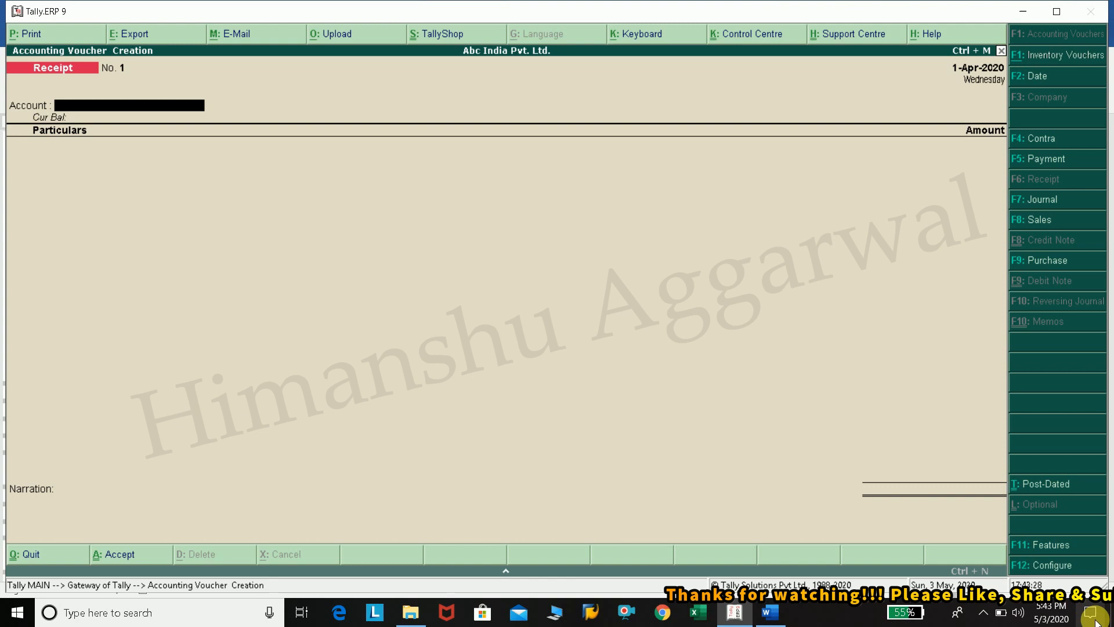
left_click(1046, 561)
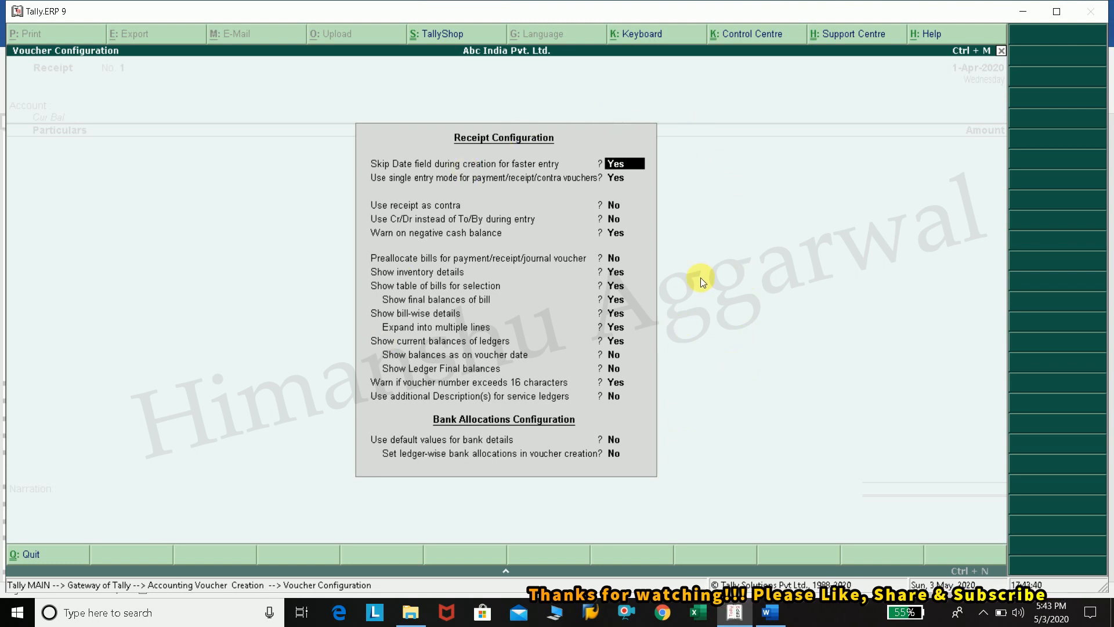
key("ctrl+a")
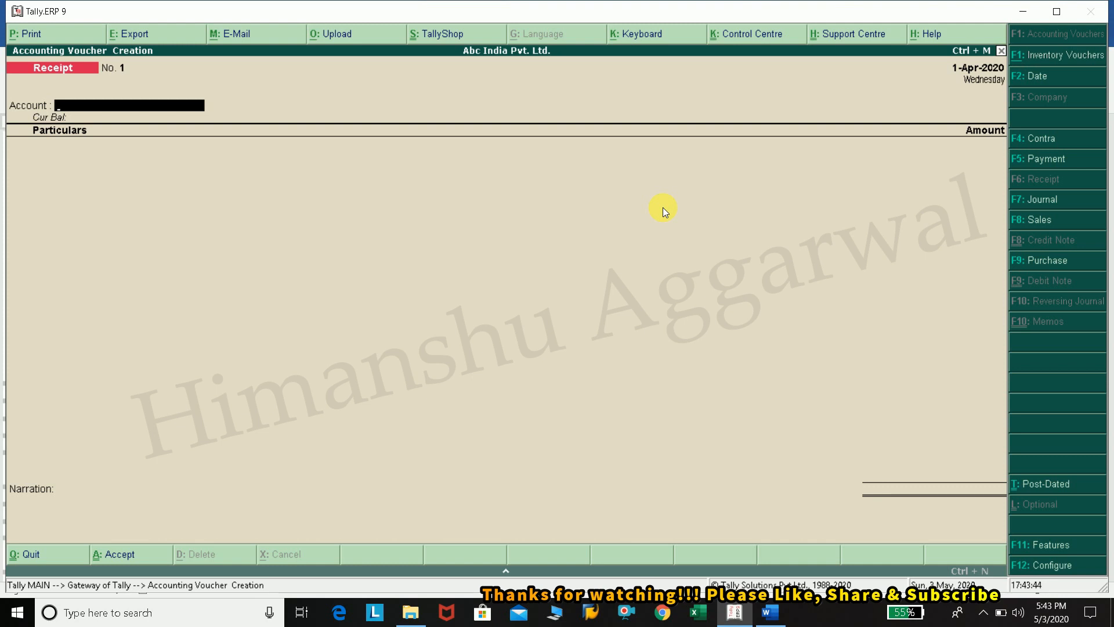
left_click(1053, 565)
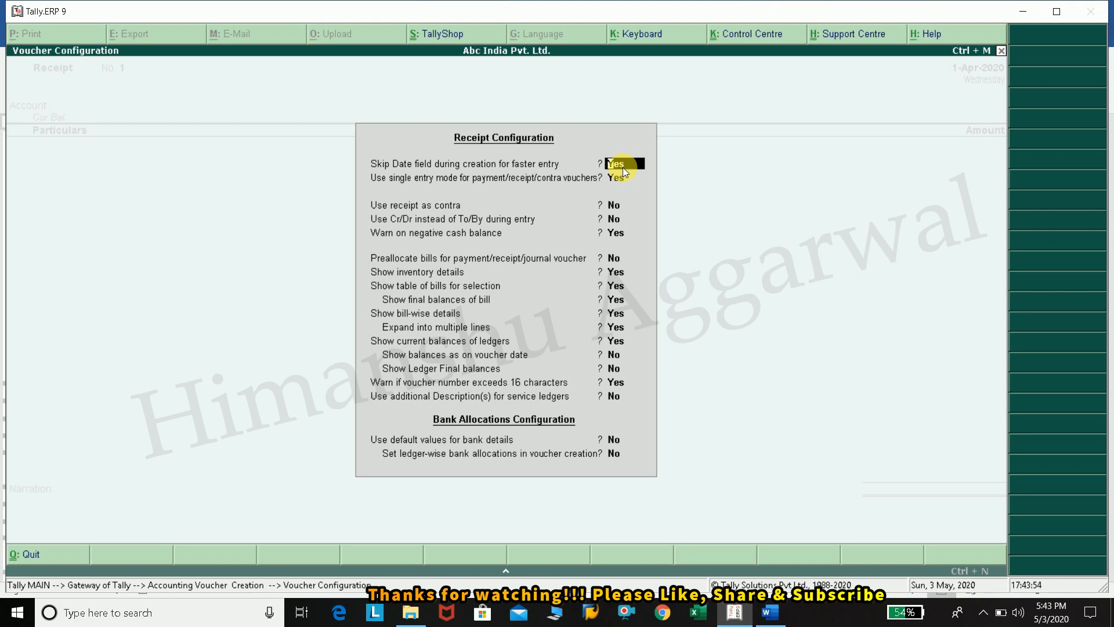
key("ctrl+a")
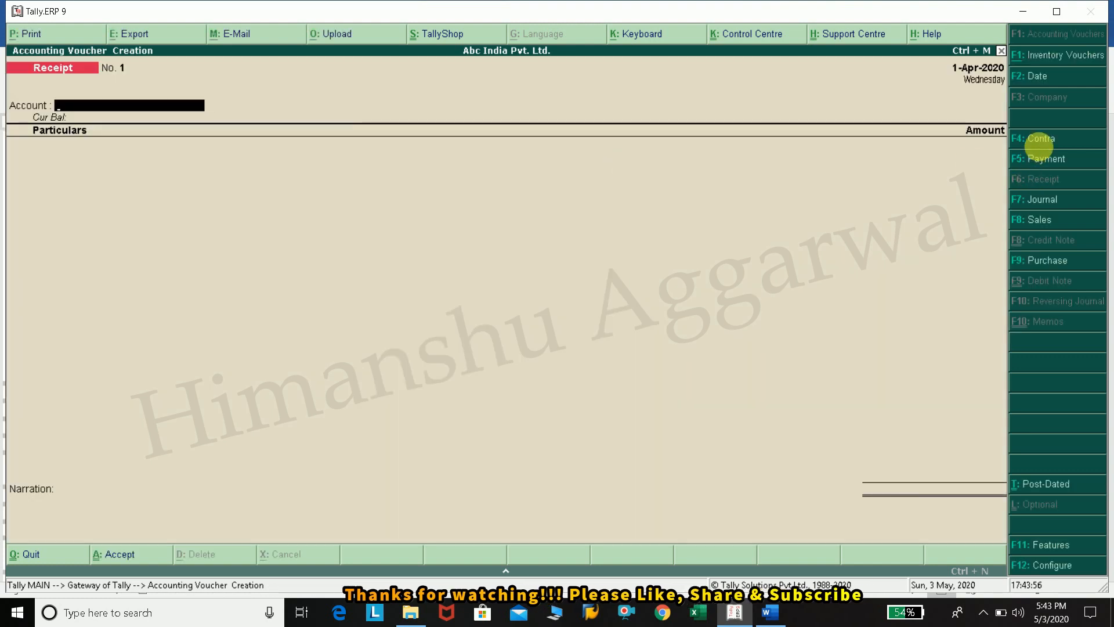
Set "Skip Date field during creation for faster entry" to No in the Receipt configuration and accept it
left_click(1038, 139)
left_click(1049, 159)
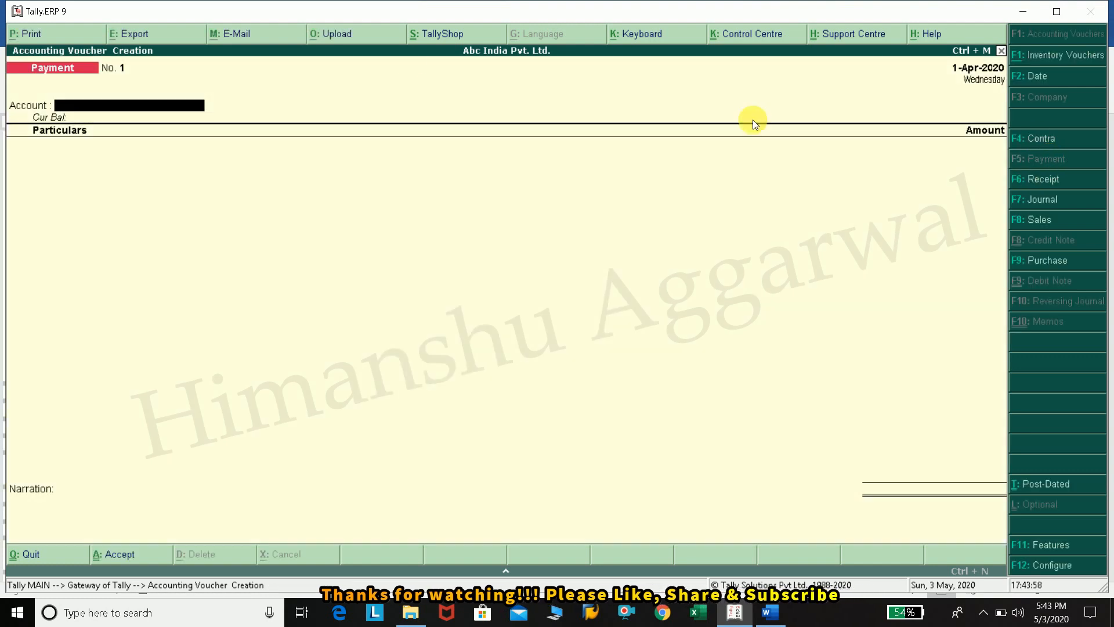
left_click(1041, 179)
left_click(1068, 565)
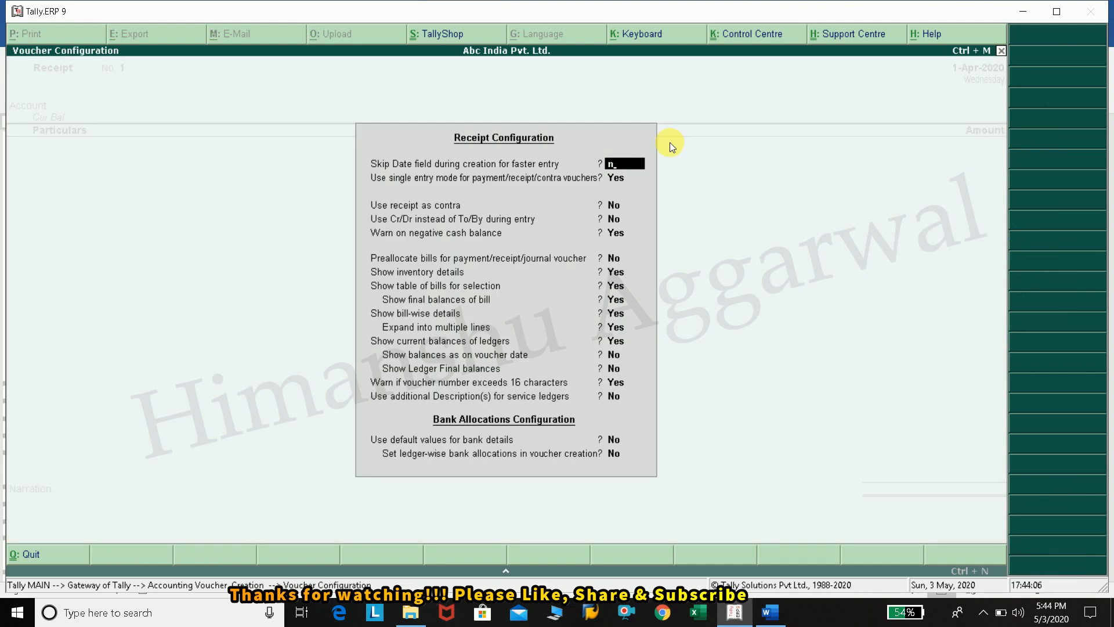
key("ctrl+a")
Check the date field on the Journal and Contra voucher screens, and return to the Receipt voucher
left_click(1030, 200)
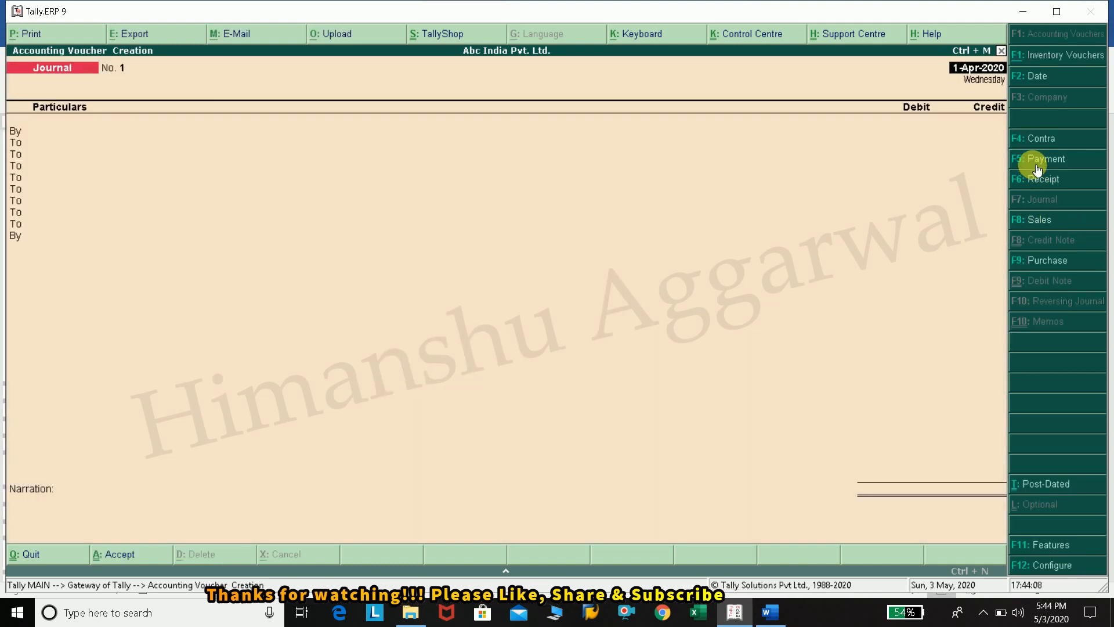
left_click(1032, 156)
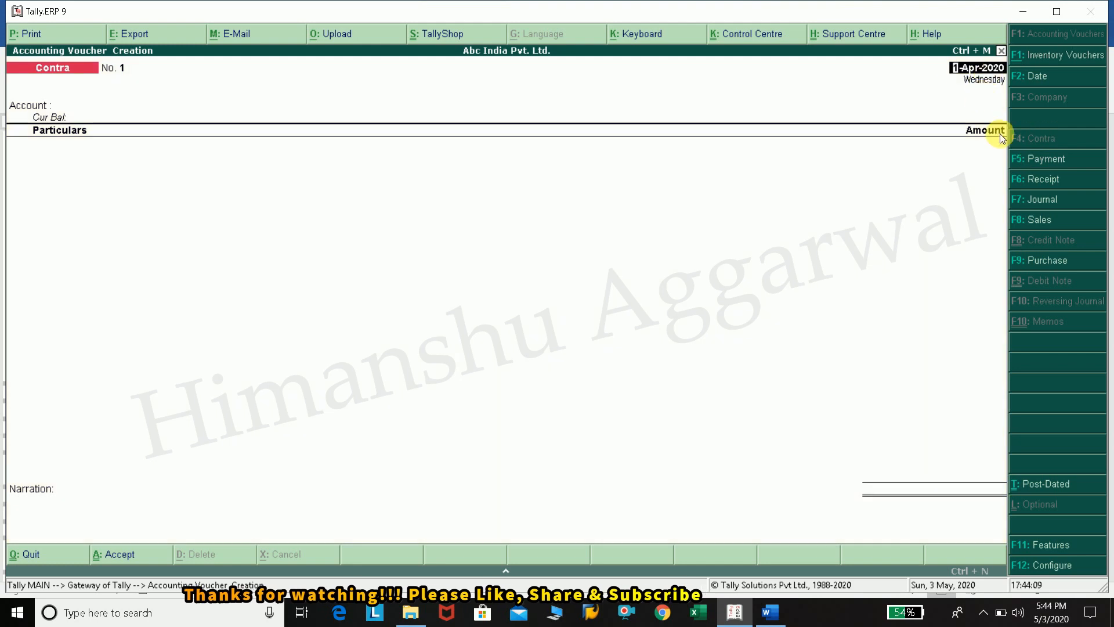
left_click(1039, 179)
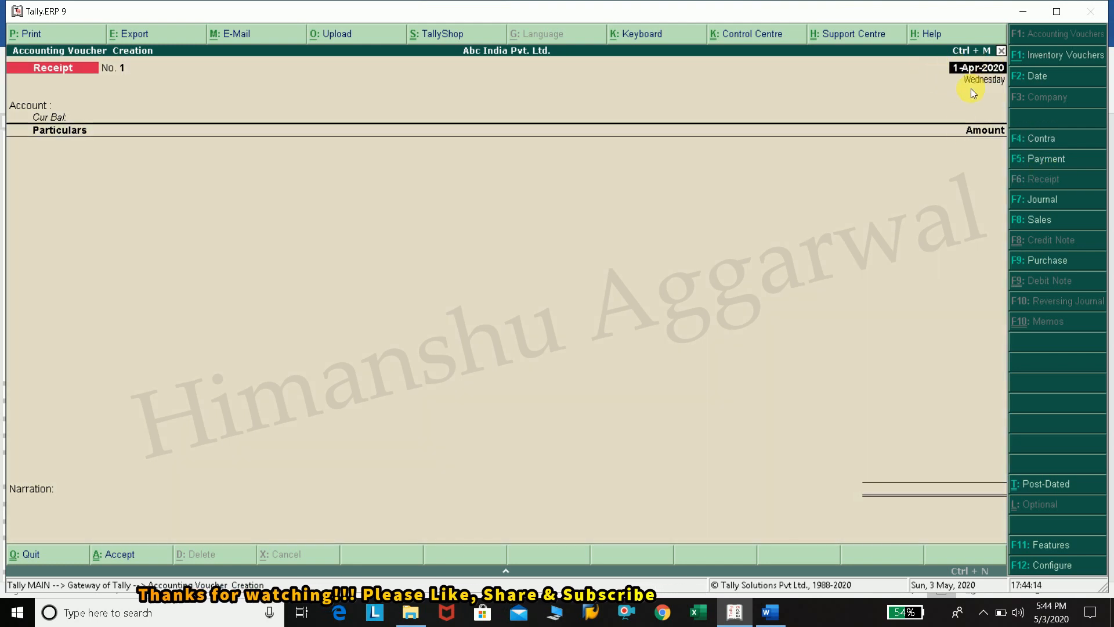
mouse_move(735, 612)
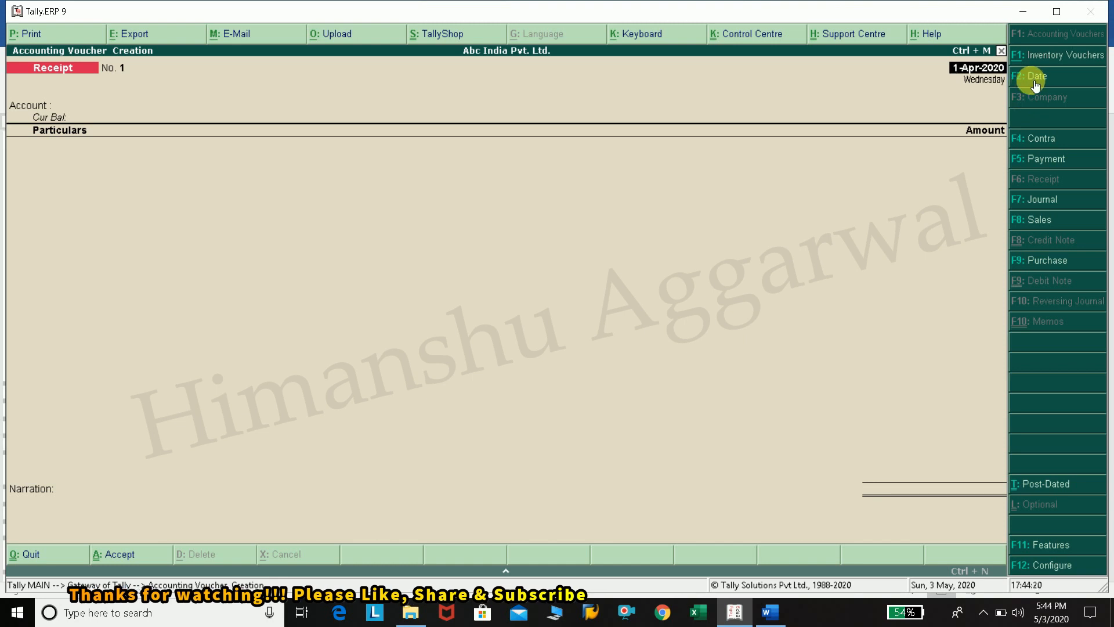
Set "Skip Date field during creation for faster entry" to Yes in the Receipt configuration, accept it, and move past the voucher date
left_click(770, 612)
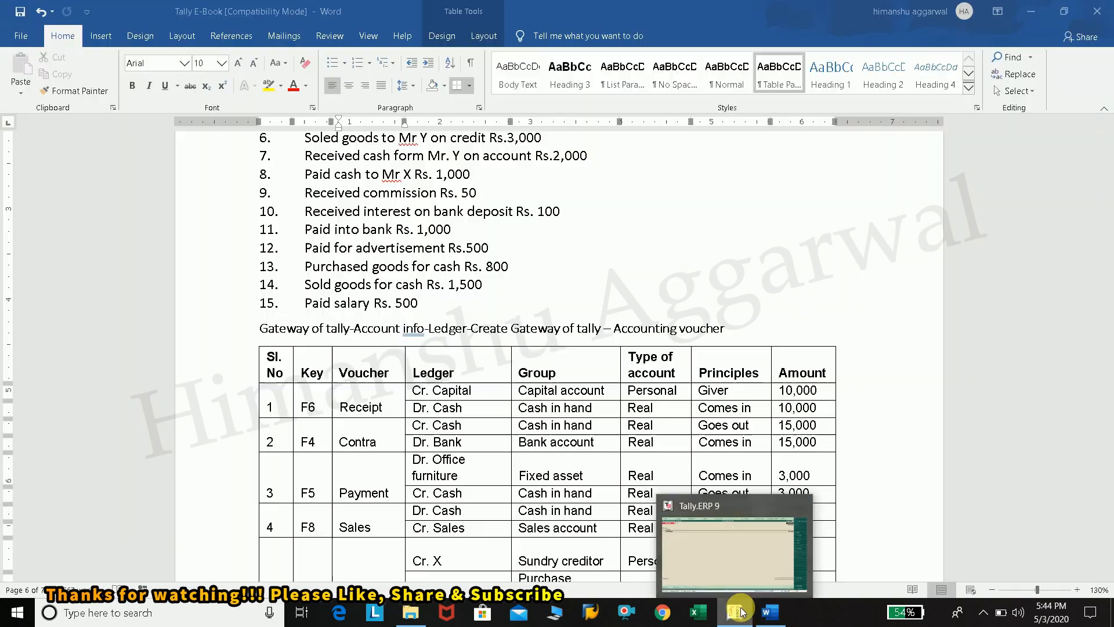
left_click(733, 612)
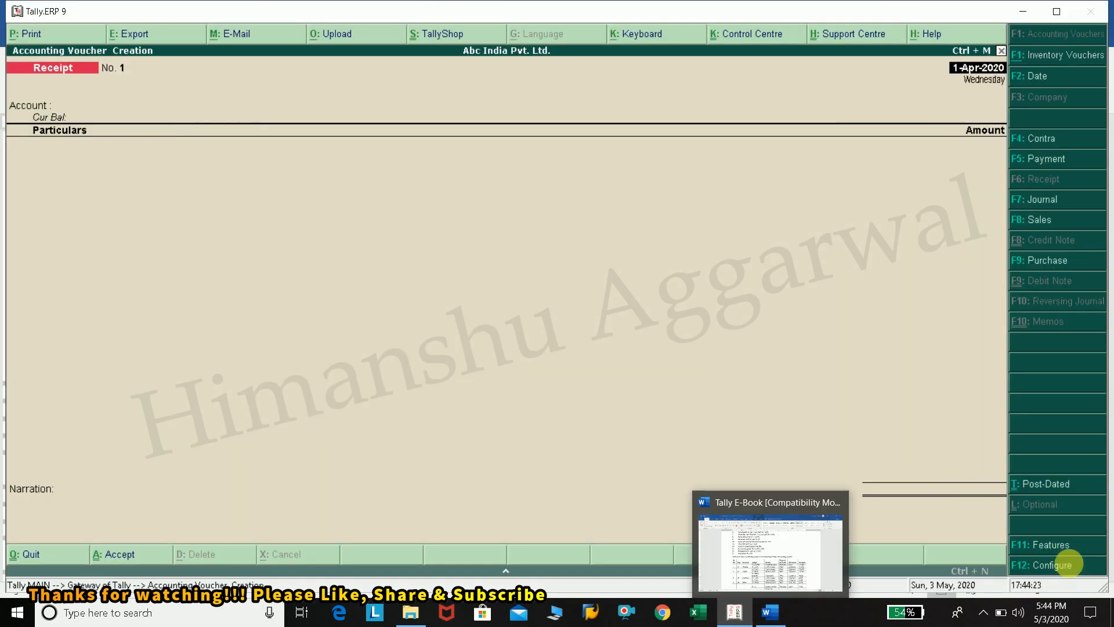
left_click(1074, 560)
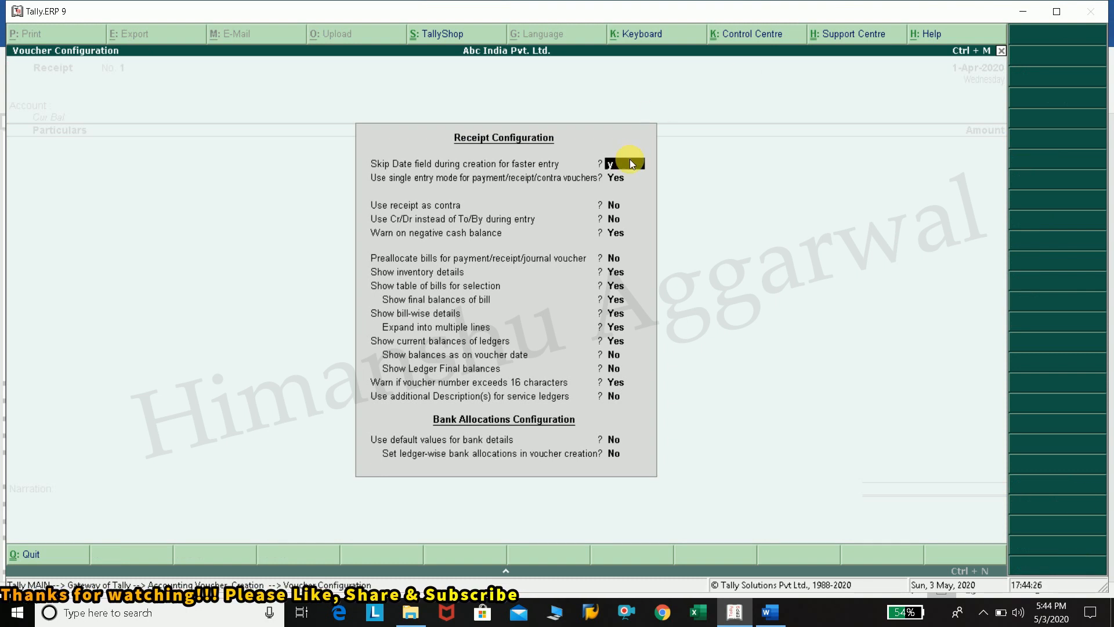
key("Return")
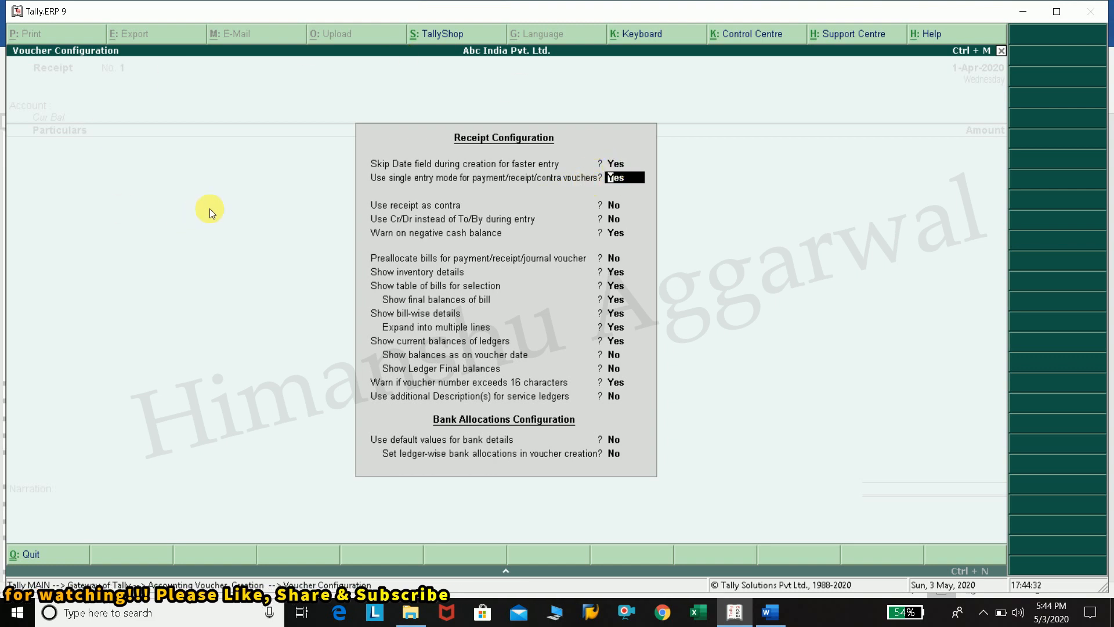
key("ctrl+a")
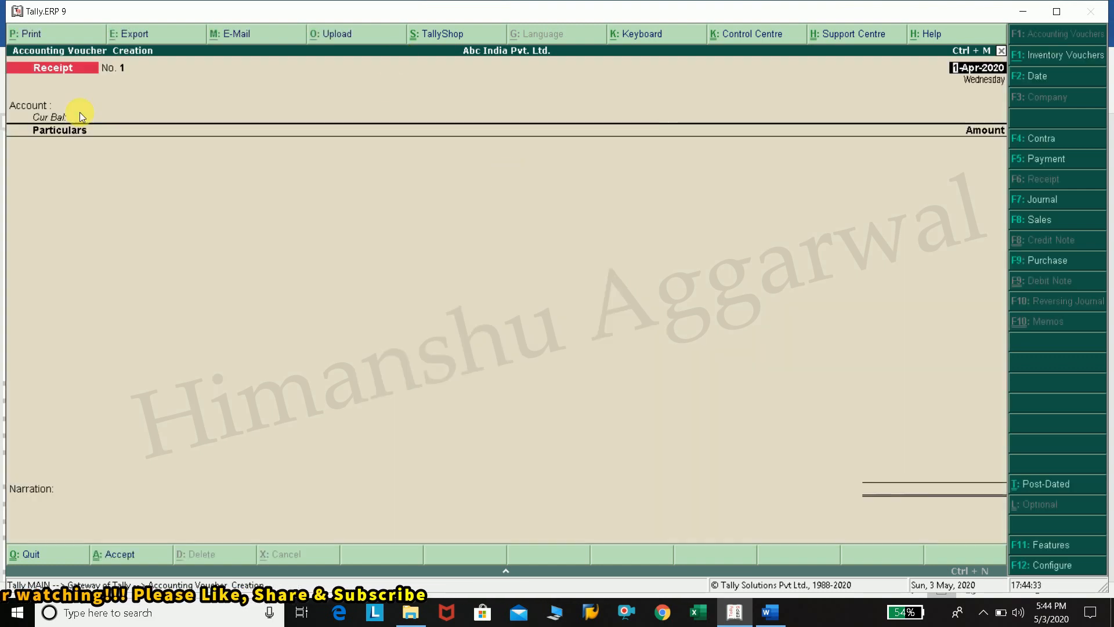
key("Return")
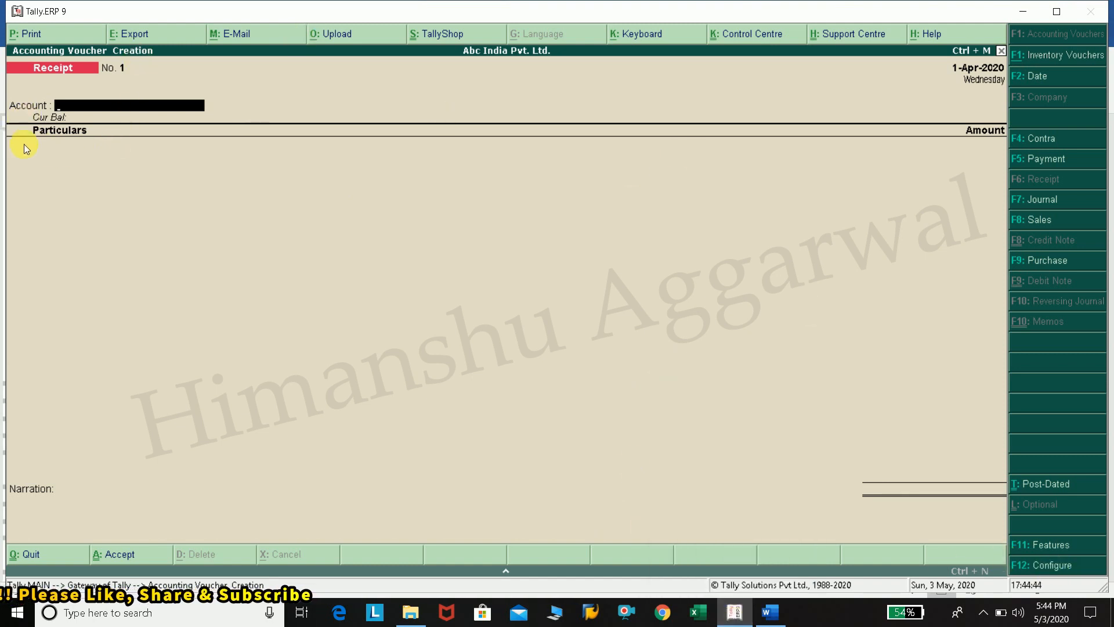
Set "Use single entry mode for payment/receipt/contra vouchers" to No in the Receipt configuration and accept it
left_click(1033, 565)
type("y")
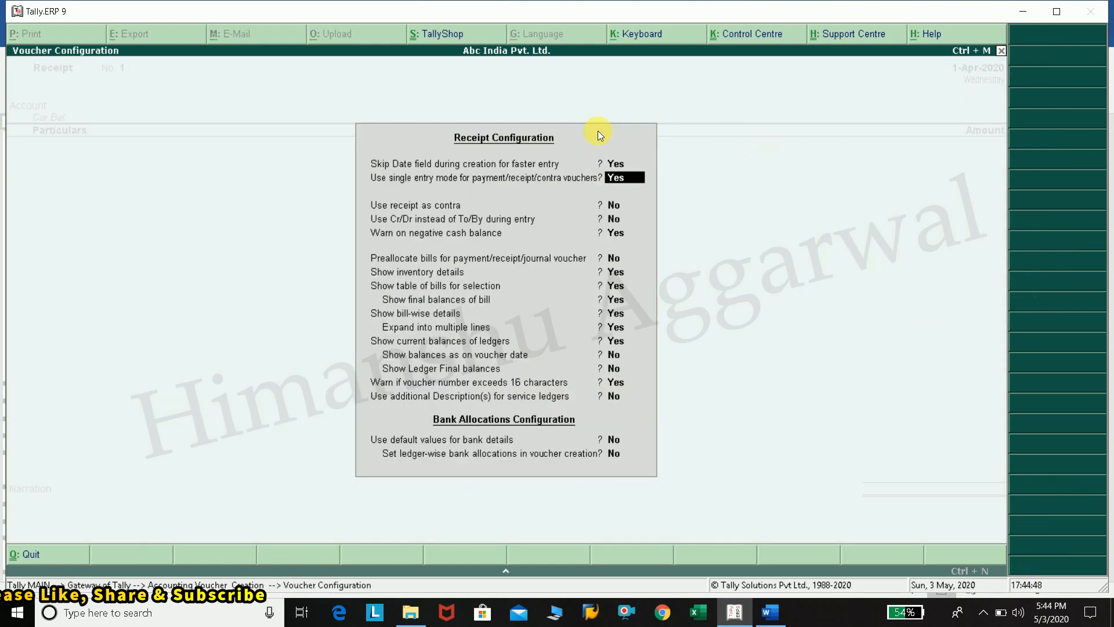
type("n")
key("Return")
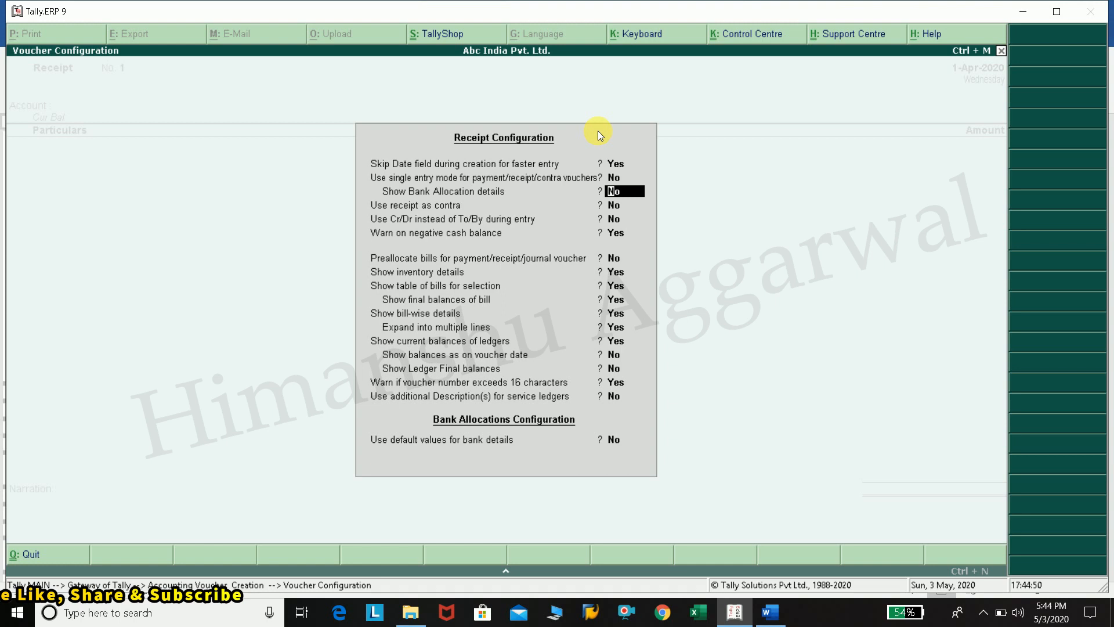
key("ctrl+a")
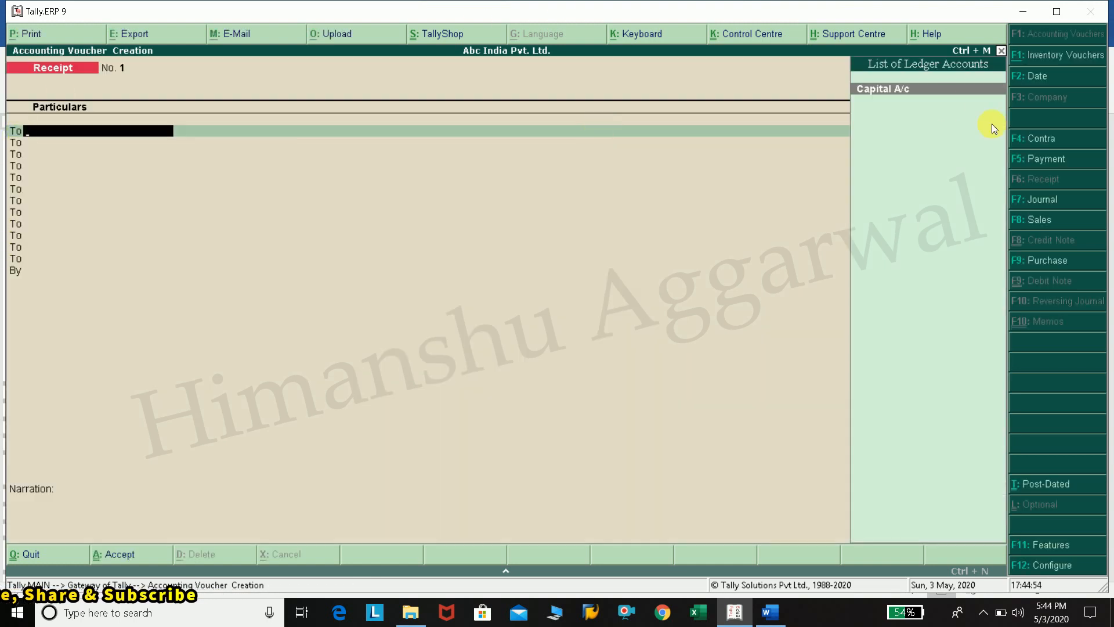
Check the double-entry layout on the Contra and Payment voucher screens, and return to the Receipt voucher
left_click(1043, 141)
left_click(1039, 162)
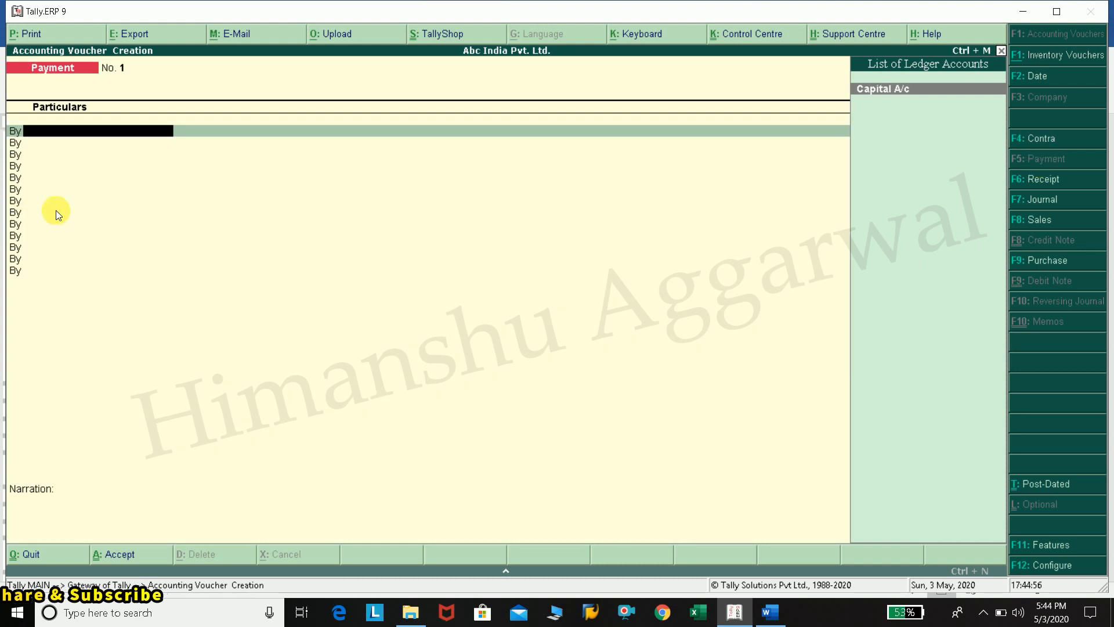
left_click(1053, 179)
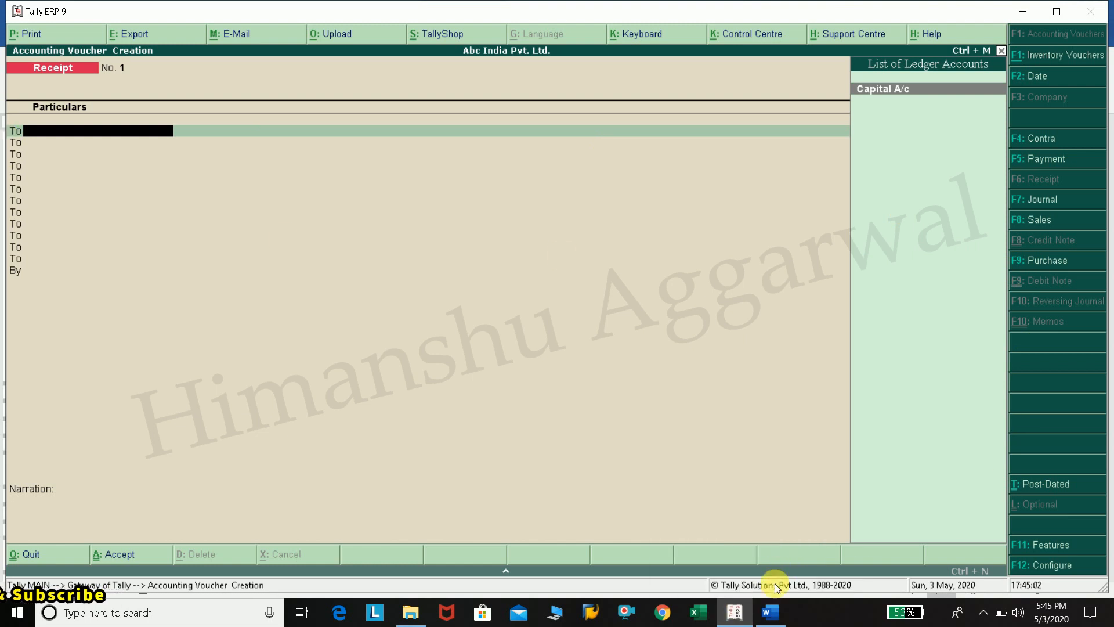
Set "Use Cr/Dr instead of To/By during entry" to Yes in the Receipt configuration and accept it
left_click(1071, 564)
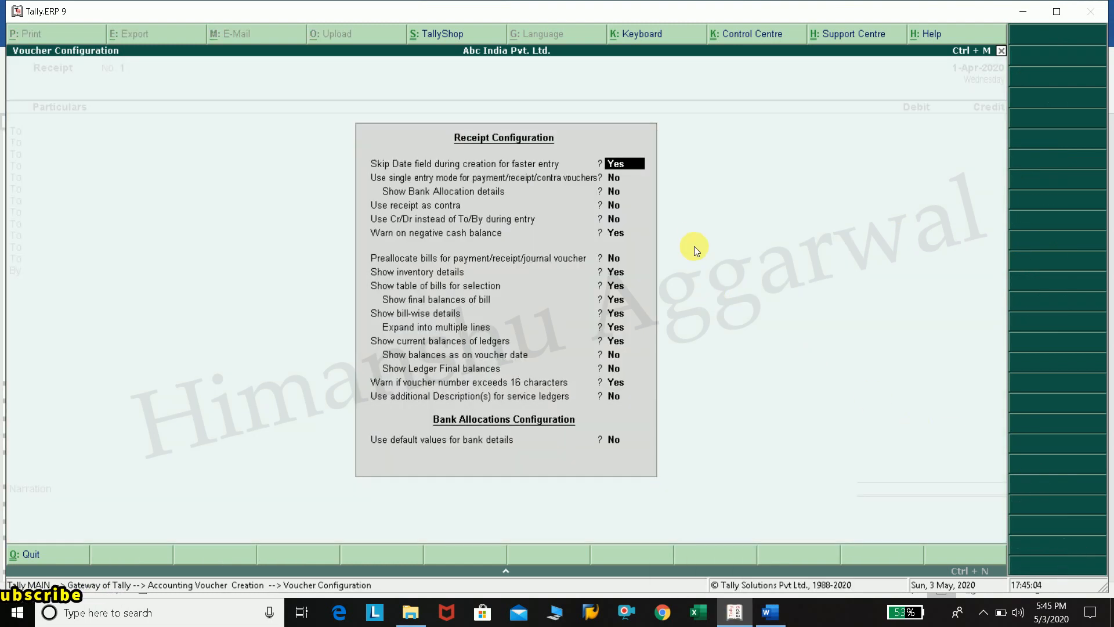
key("Return")
key("Return")
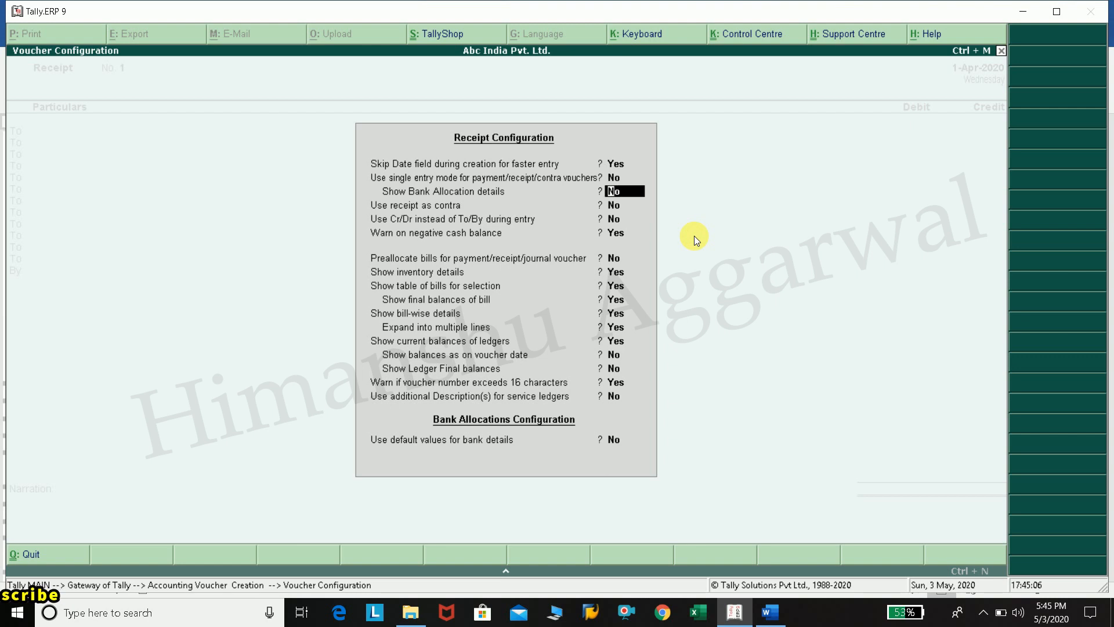
key("Return")
key("Return")
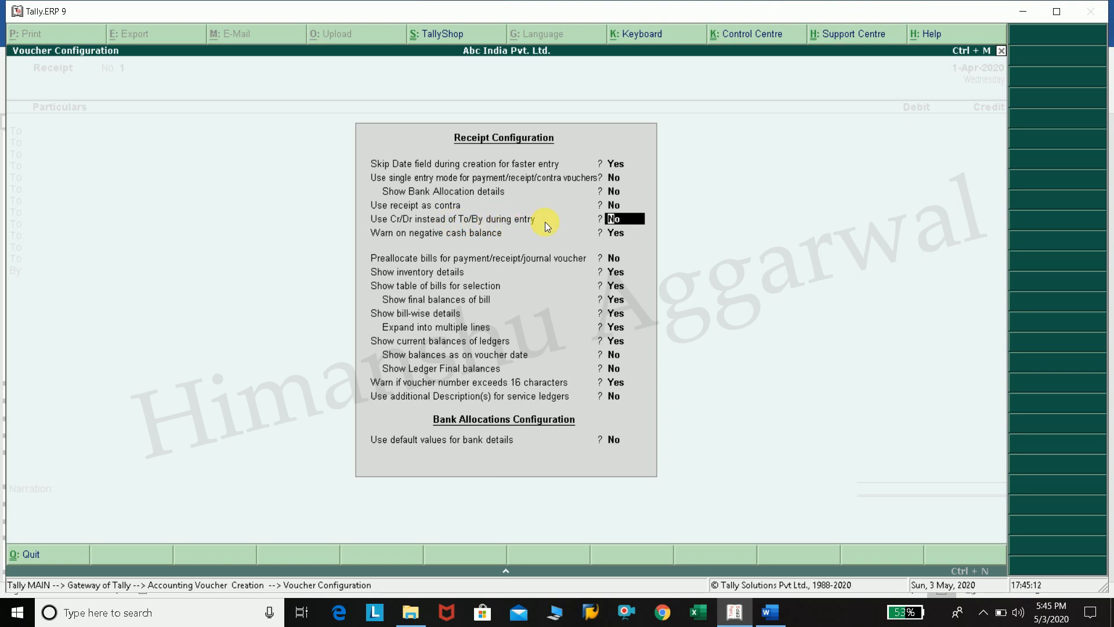
type("y")
key("Return")
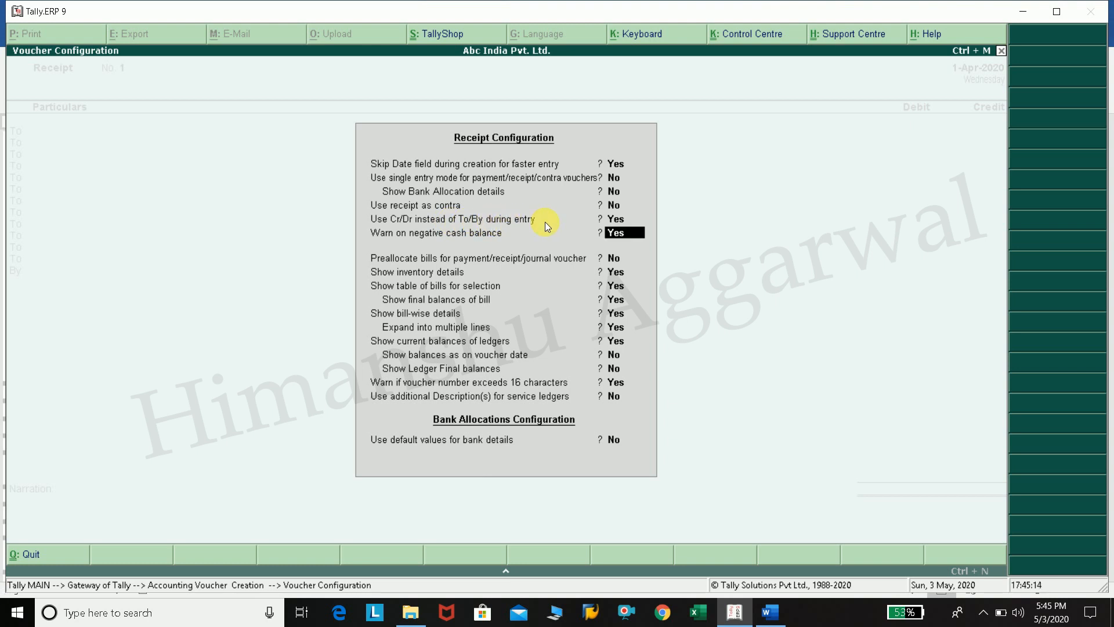
key("ctrl+a")
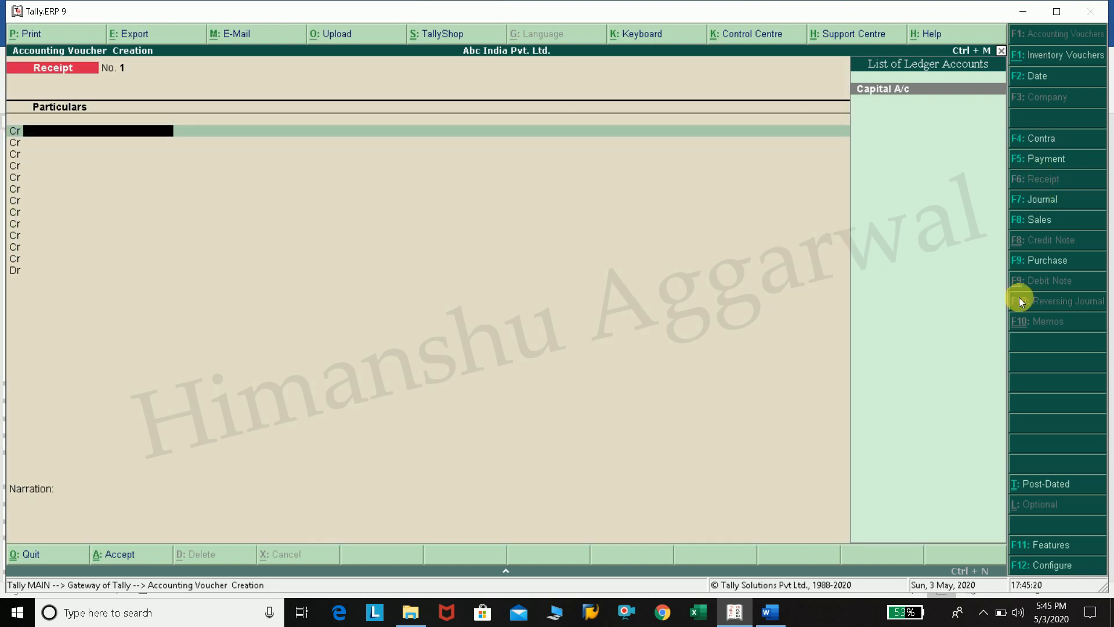
Review the Receipt configuration options and return to the voucher without changing them
left_click(1041, 565)
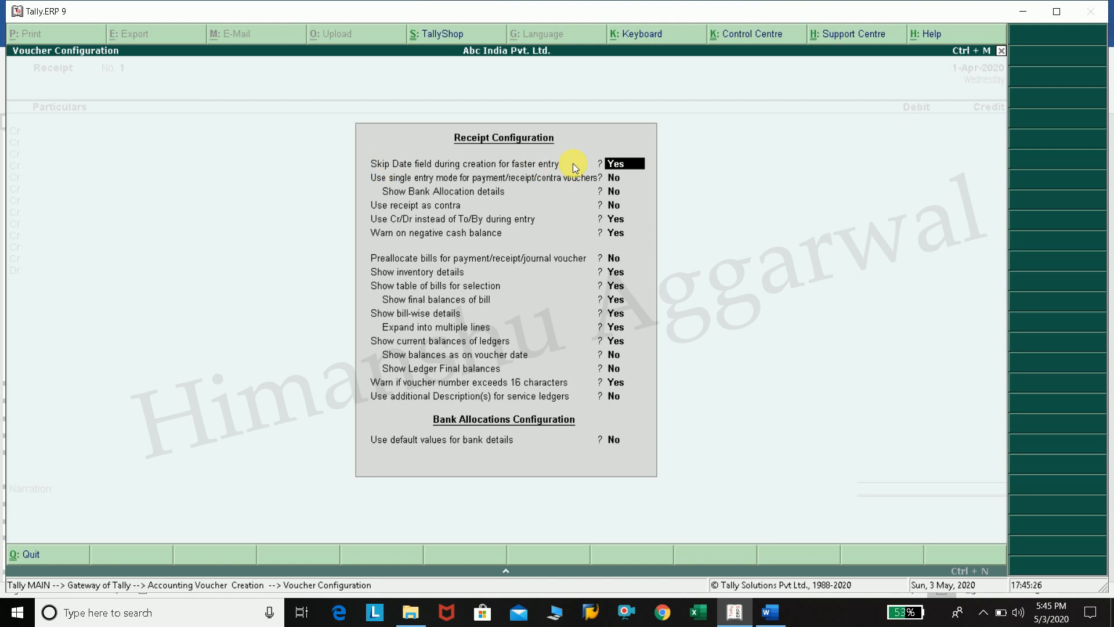
key("Escape")
key("Escape")
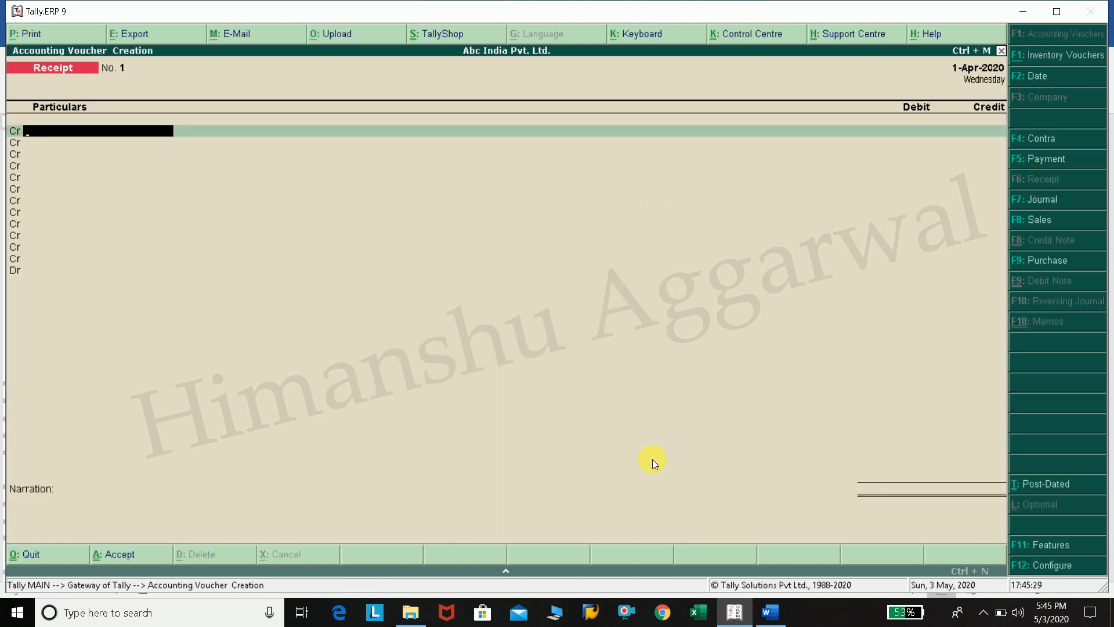
Credit Capital A/c with 100000 on the first line of the Receipt voucher
mouse_move(772, 608)
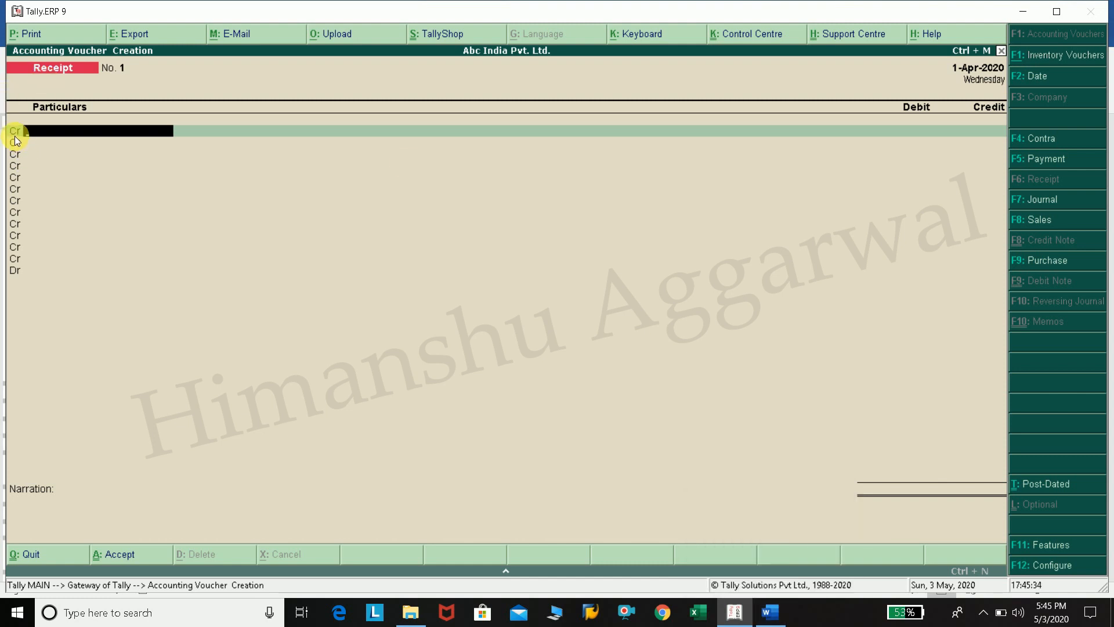
key("Return")
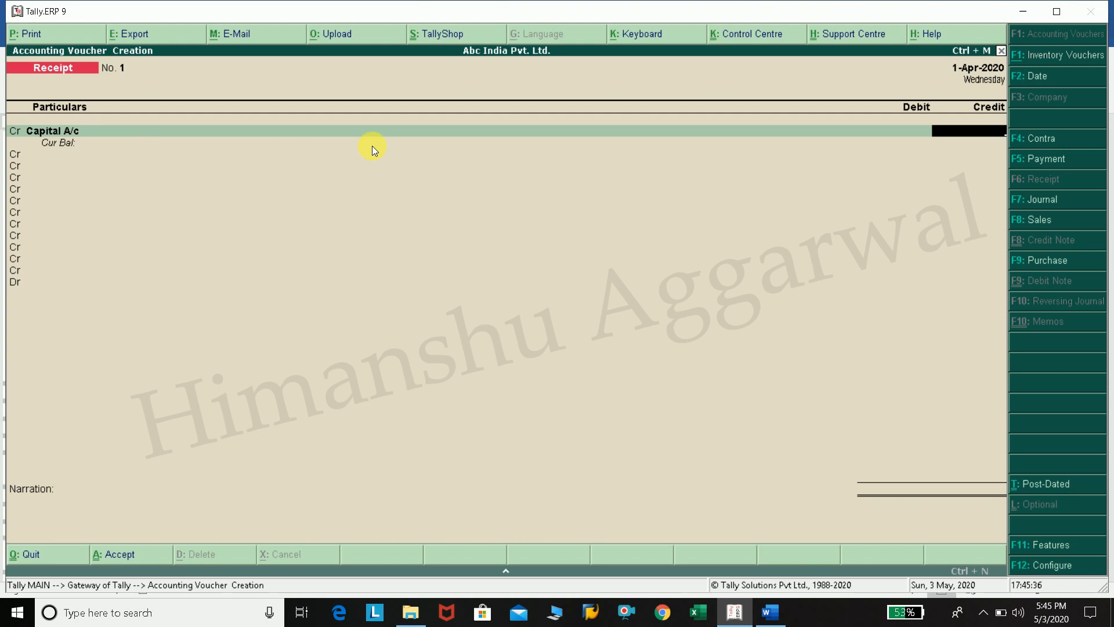
key("BackSpace")
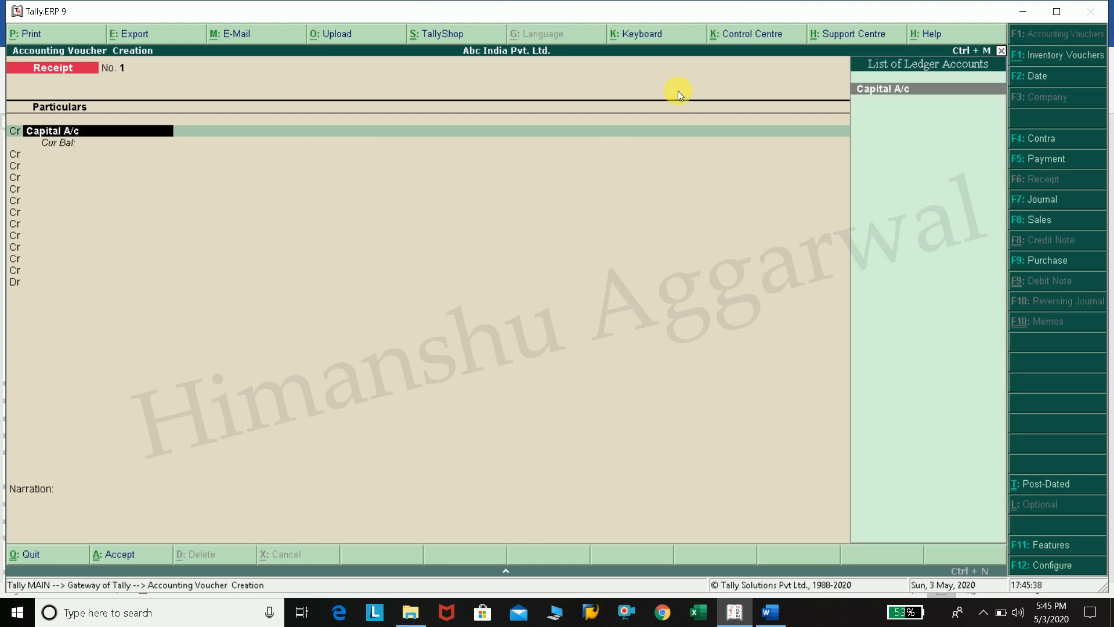
left_click(879, 99)
type("100000")
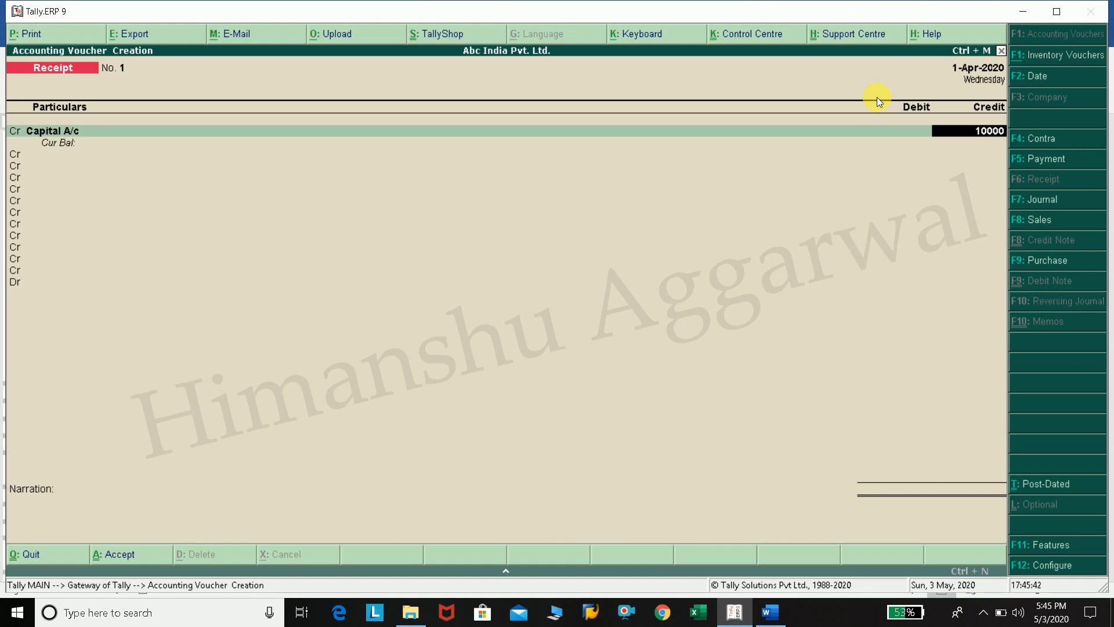
key("Return")
Add a debit line for Cash with an amount of 100000 to the Receipt voucher
key("d")
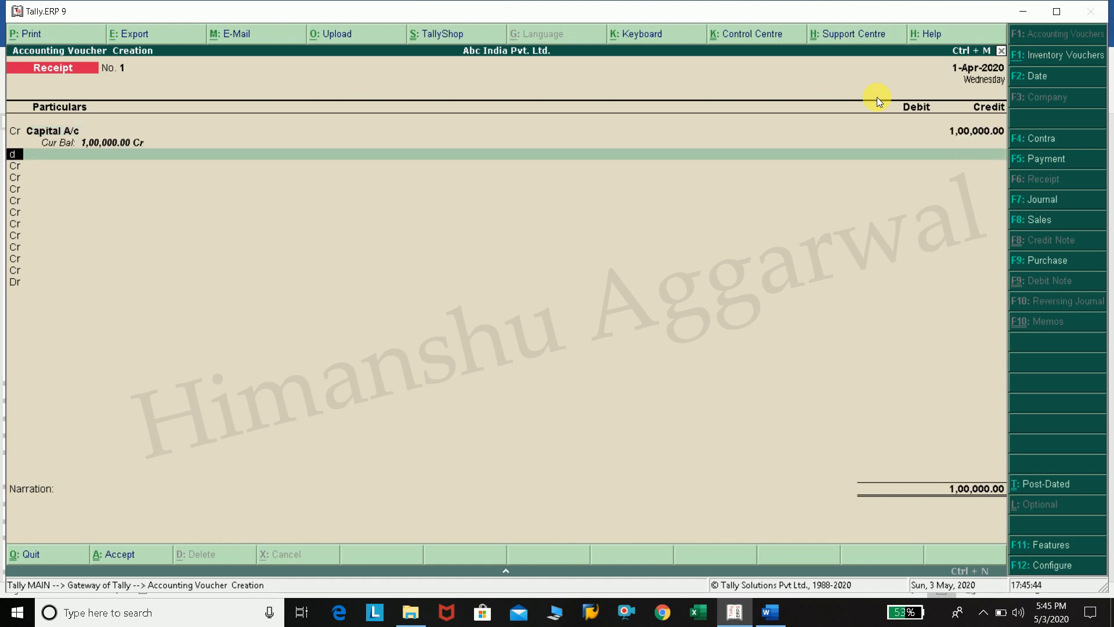
key("Return")
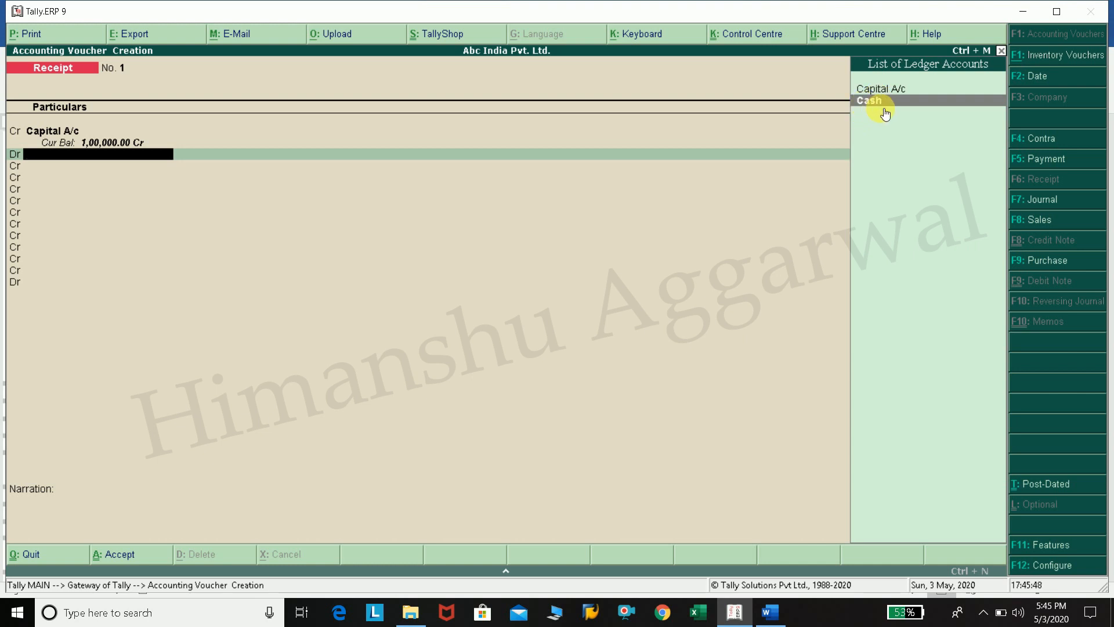
left_click(879, 108)
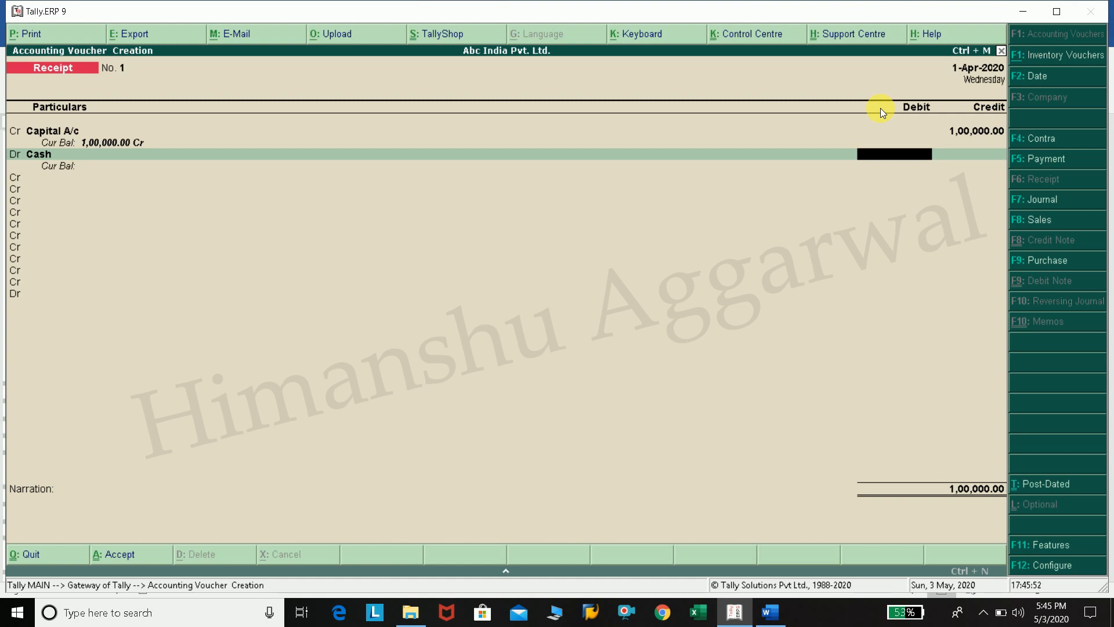
type("100000")
key("Return")
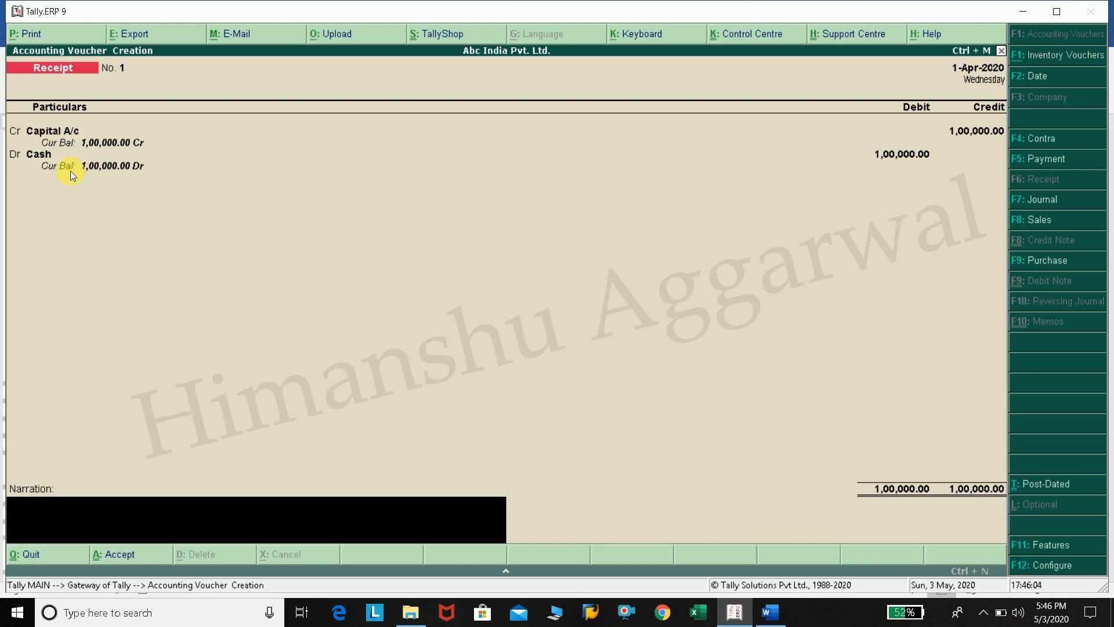
Enter the narration "Being Started Business with Cash" and save the Receipt voucher
type("BEing")
key("BackSpace")
key("BackSpace")
key("BackSpace")
key("BackSpace")
type("eing Started Business")
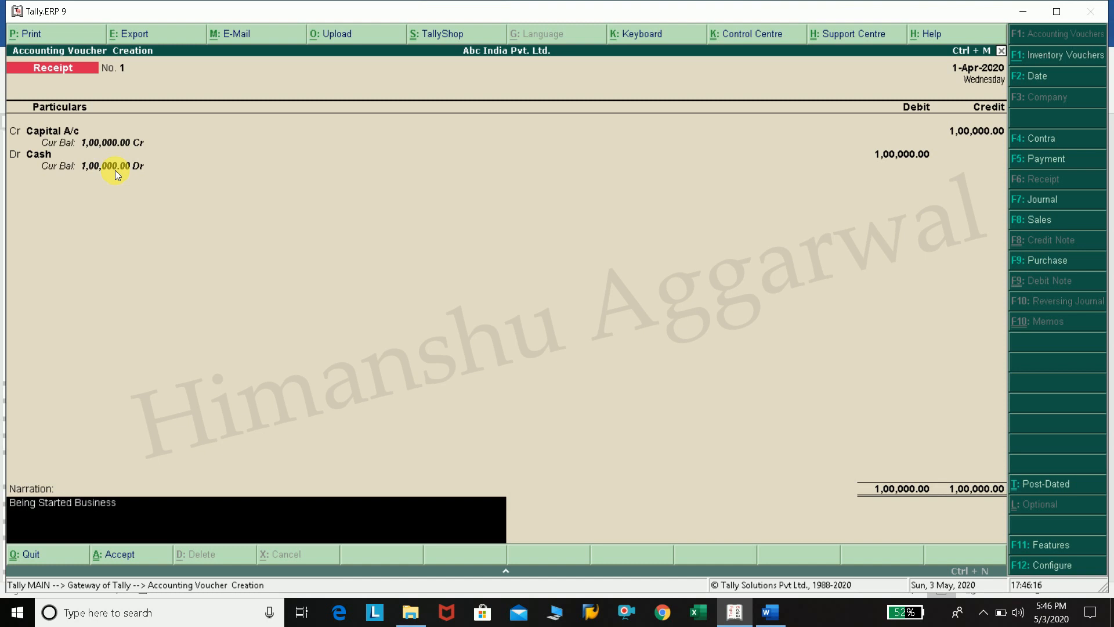
type(" with Cash")
key("Return")
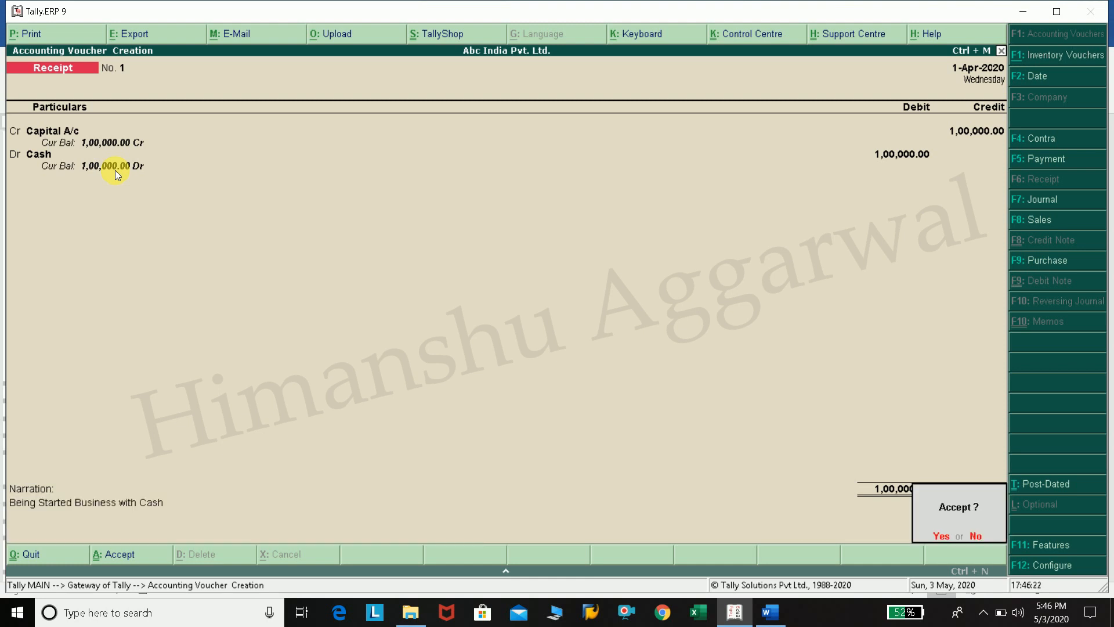
key("Return")
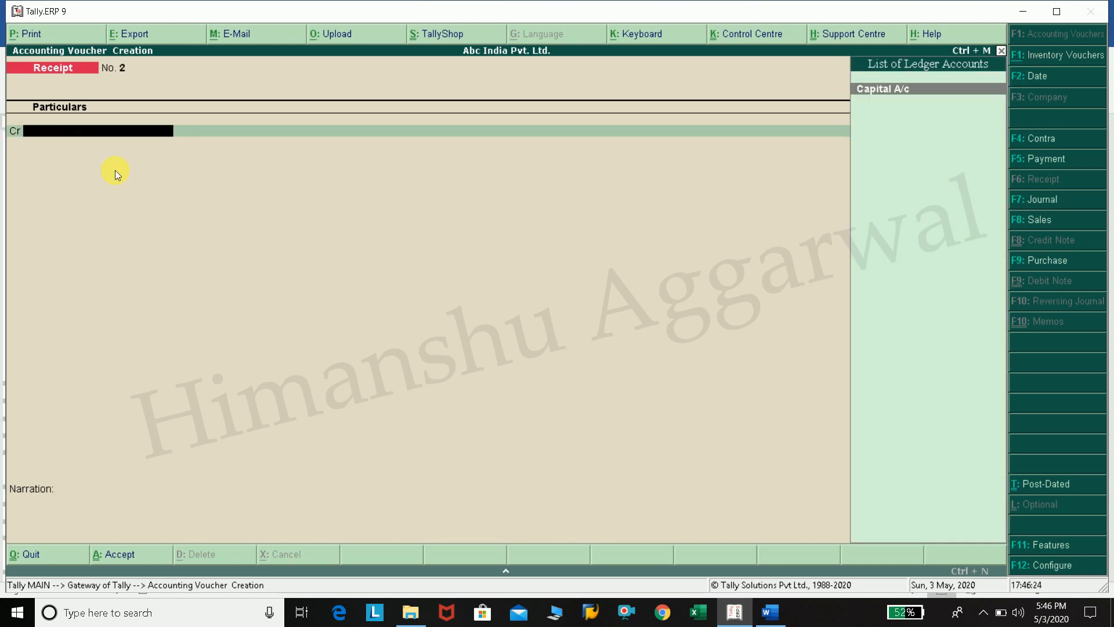
Review the saved Receipt voucher No. 1 and return to the new blank voucher
key("Page_Up")
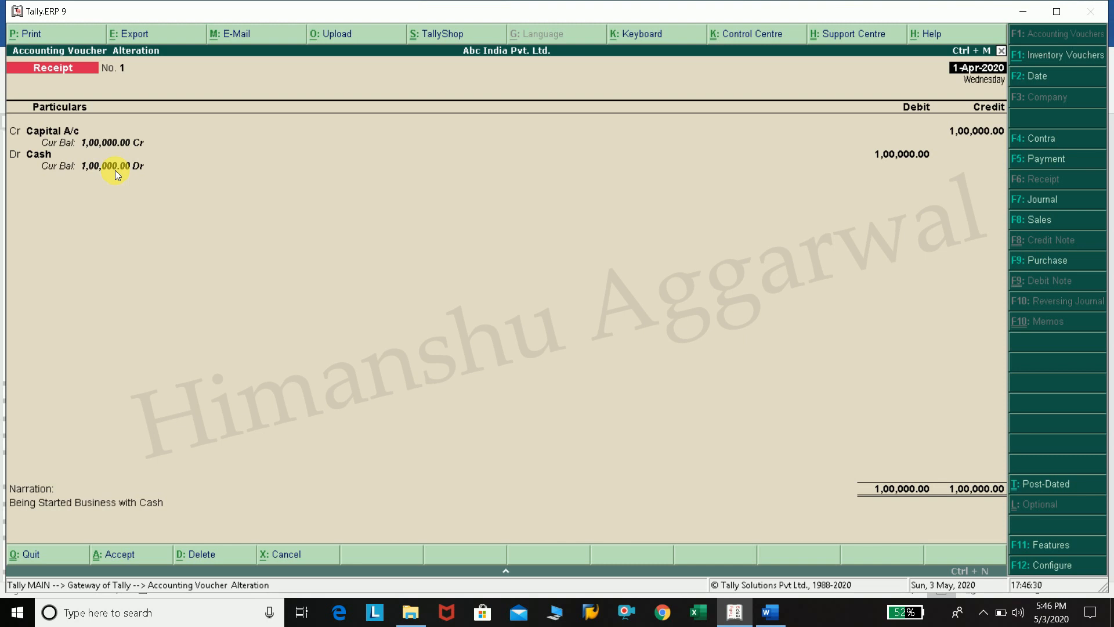
key("Page_Down")
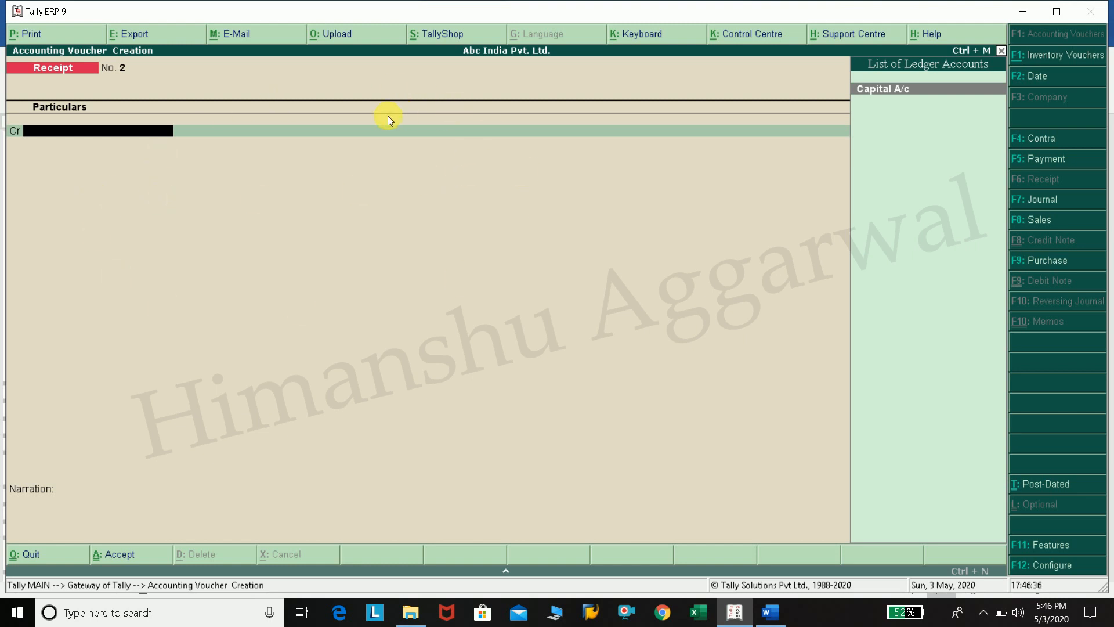
Switch to the Word document and examine transaction 2, the bank deposit, and the F4 (Contra) voucher rule
left_click(770, 612)
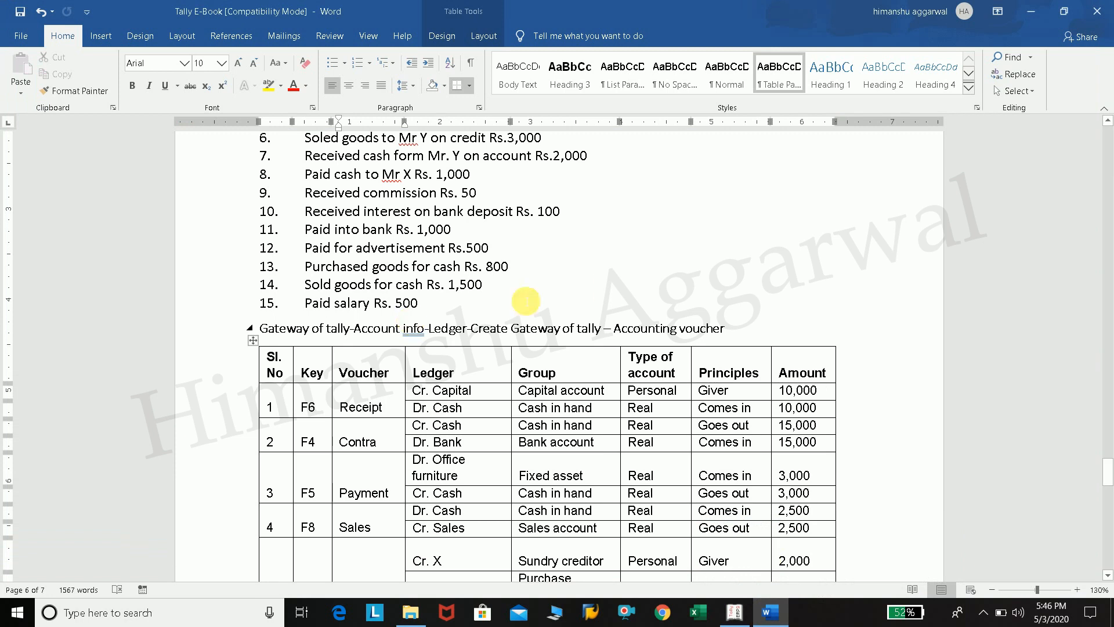
scroll(526, 301, "up", 4)
left_click_drag(309, 291, 485, 290)
left_click(487, 290)
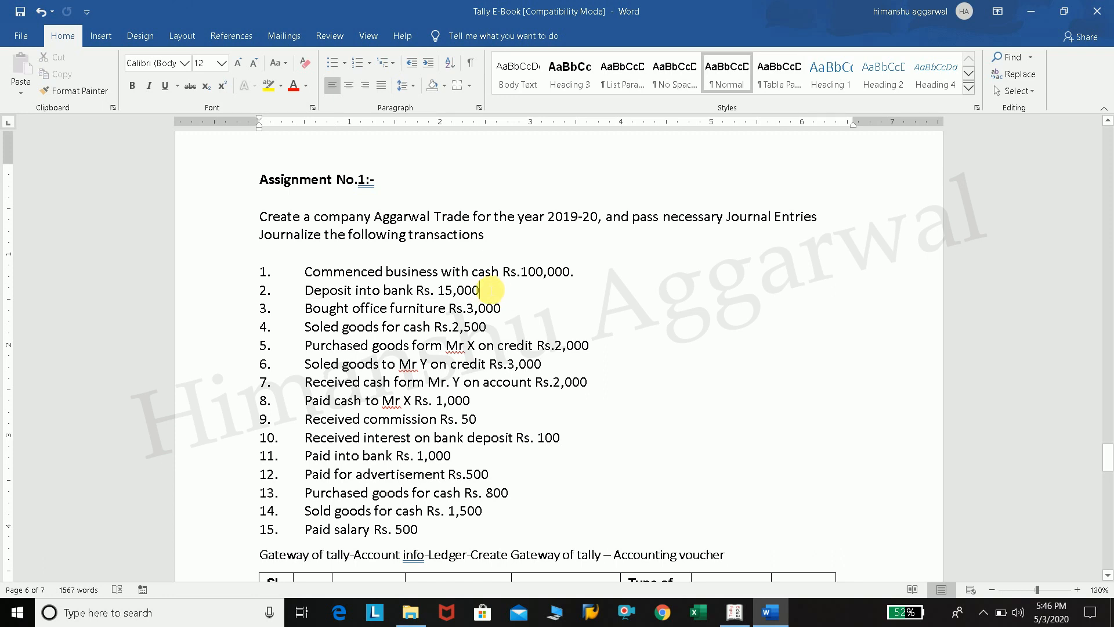
left_click(734, 612)
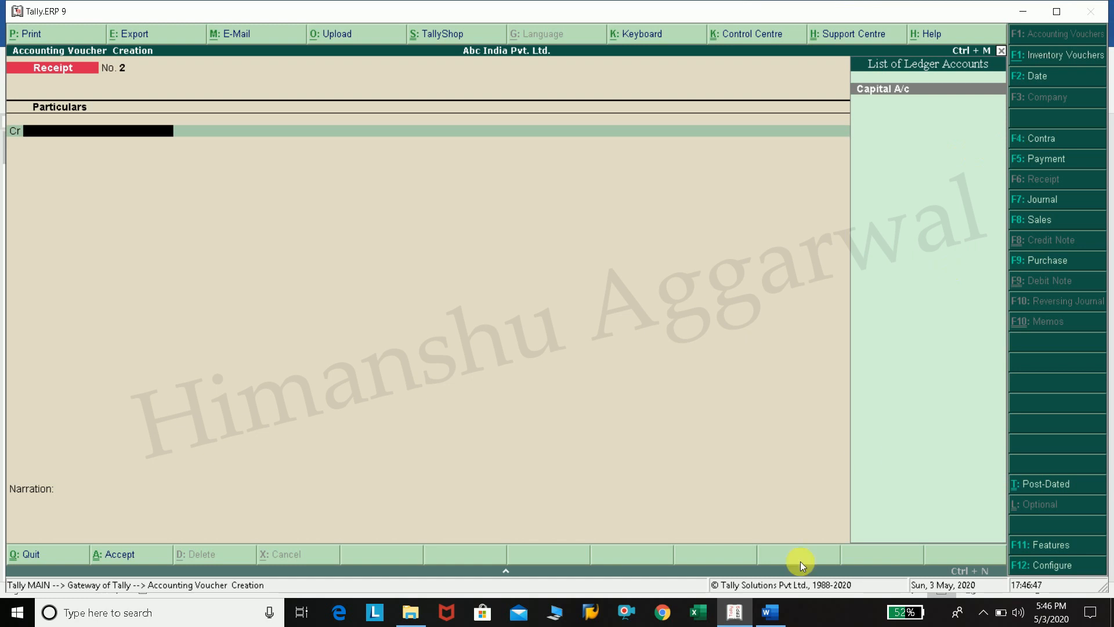
left_click(770, 612)
scroll(518, 320, "up", 20)
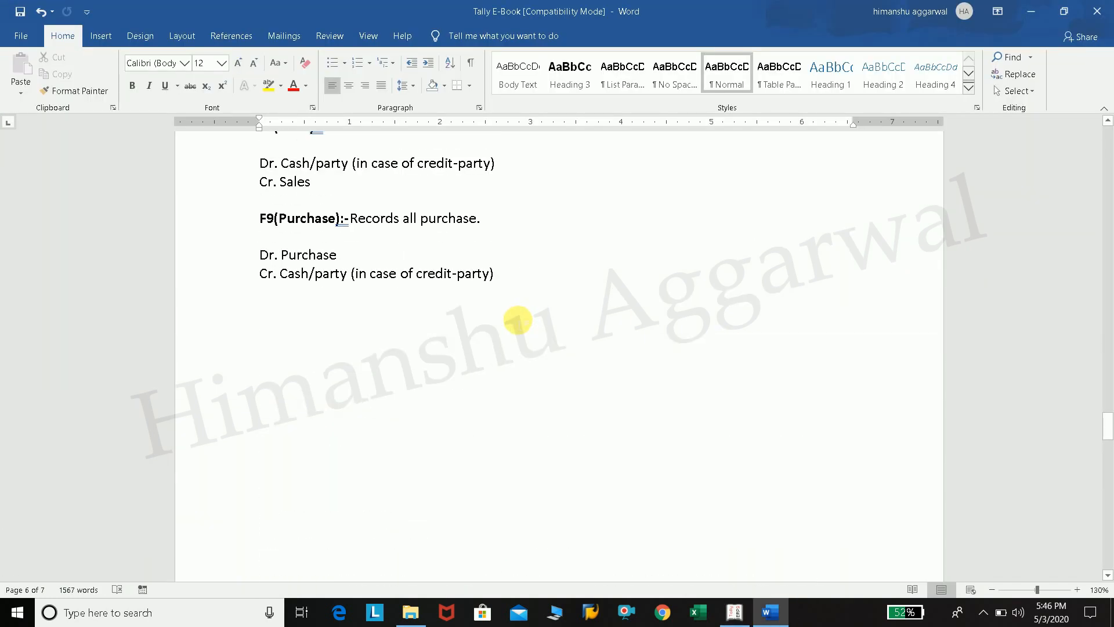
left_click_drag(259, 272, 336, 274)
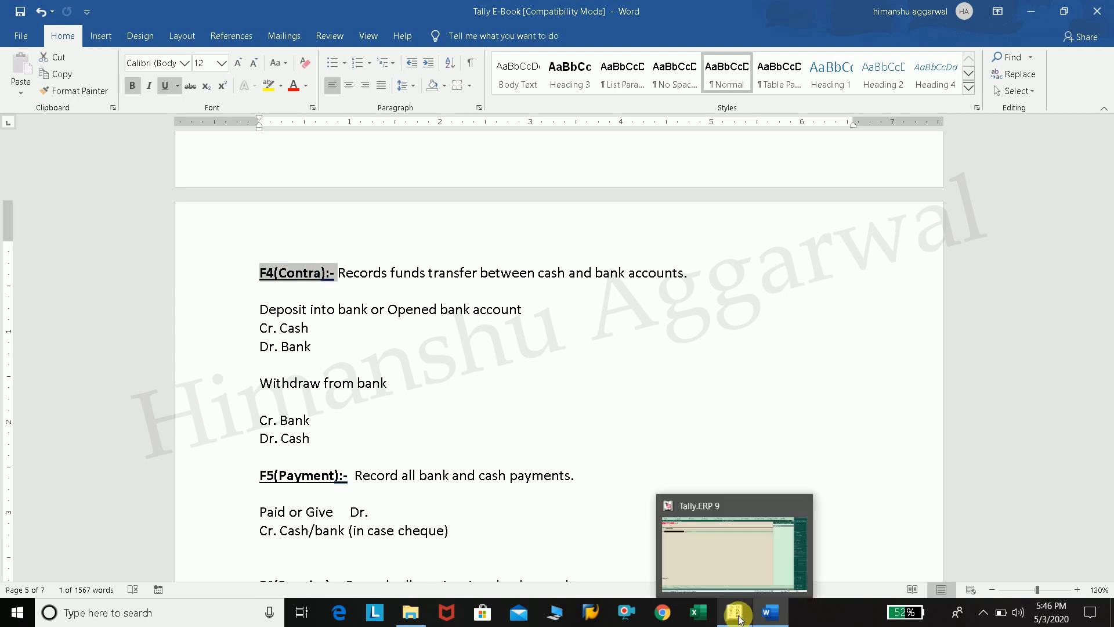
Switch back to Tally.ERP 9, start a Contra voucher and credit Cash with 15000, checking the amount in the assignment
left_click(746, 619)
left_click(1036, 140)
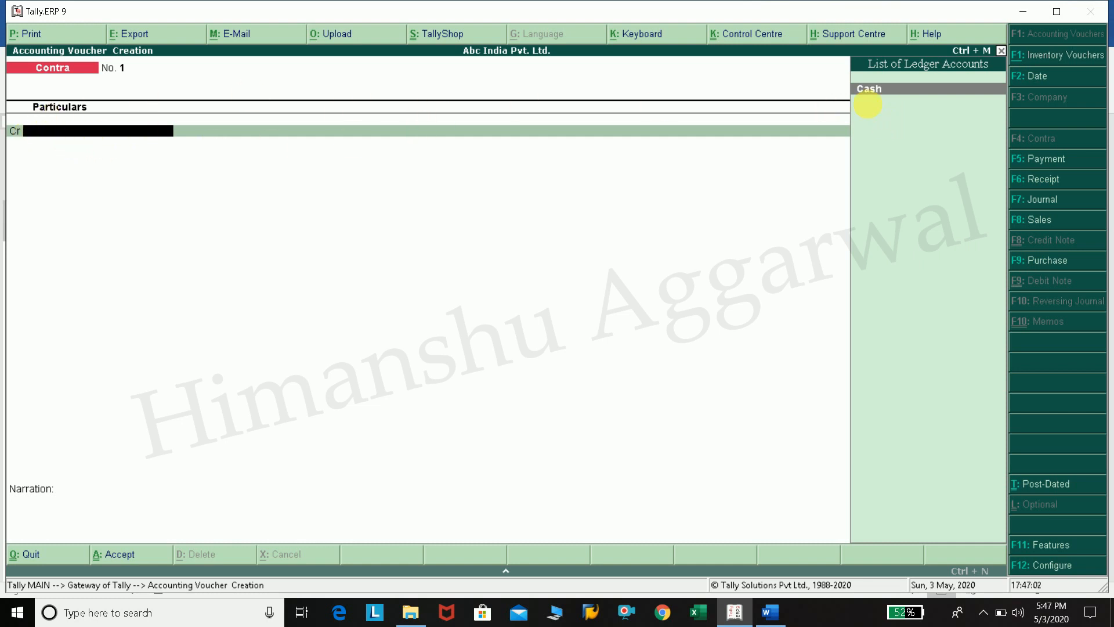
left_click(868, 89)
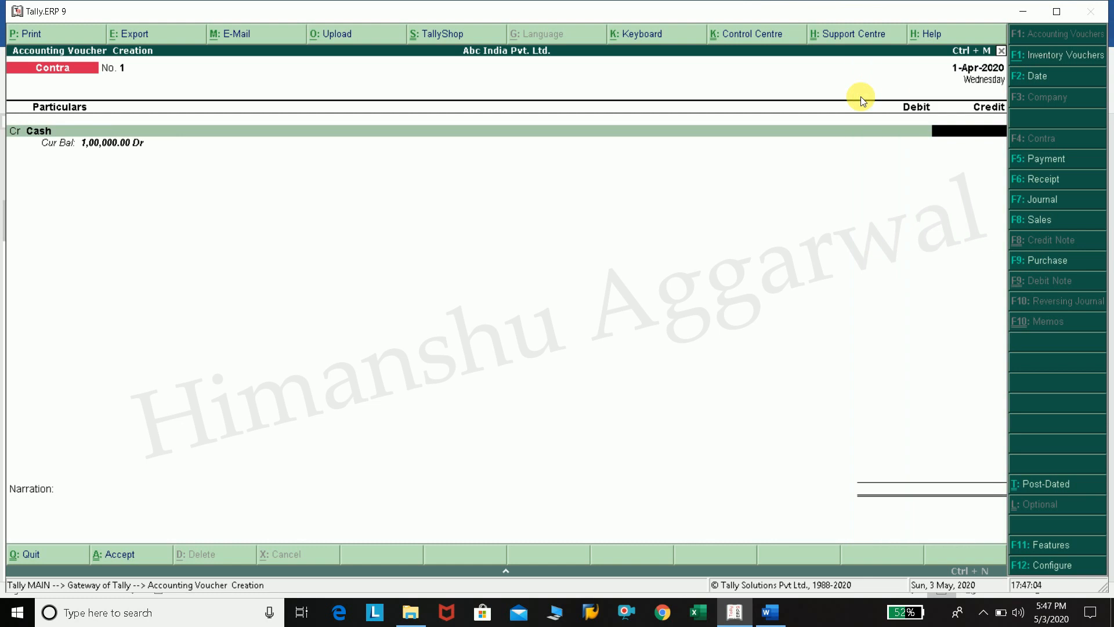
left_click(778, 611)
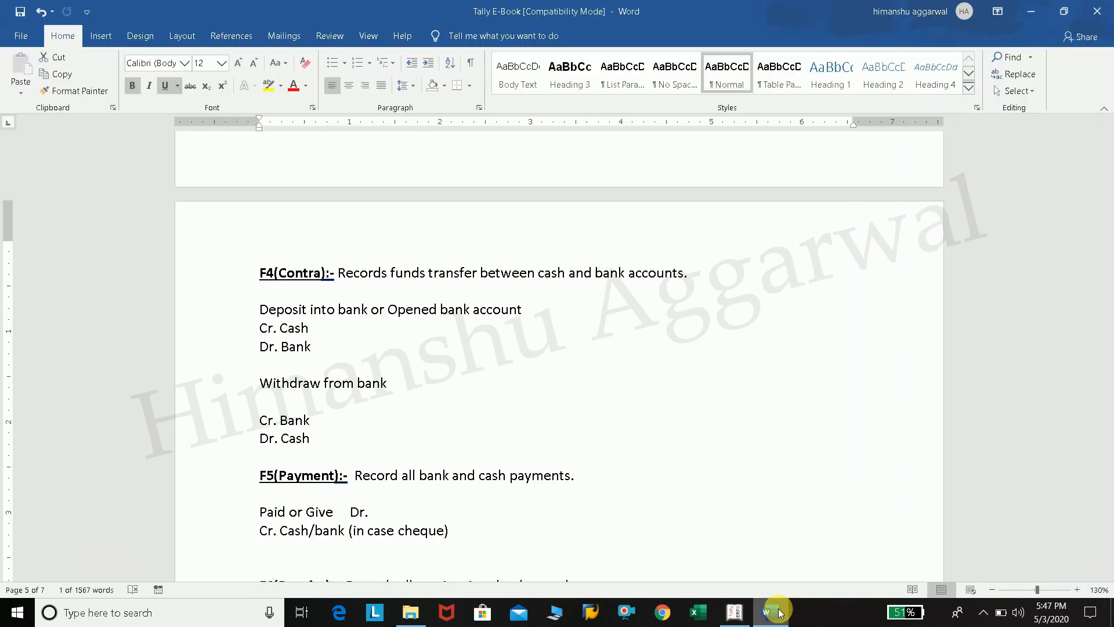
scroll(652, 464, "down", 10)
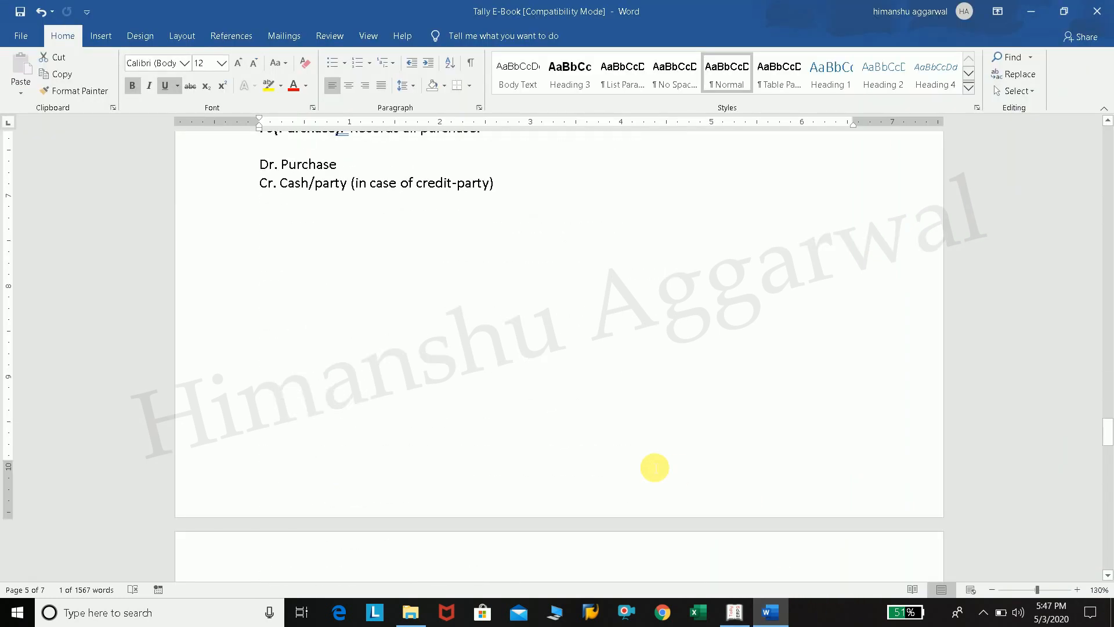
scroll(654, 468, "down", 5)
scroll(655, 467, "down", 1)
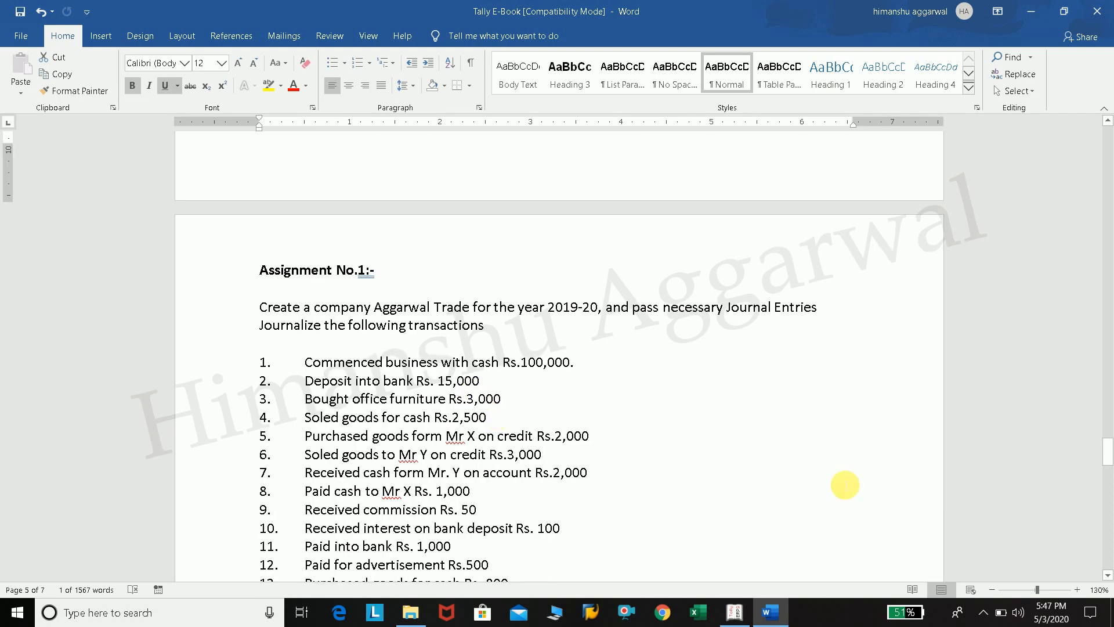
left_click(734, 611)
type("15000")
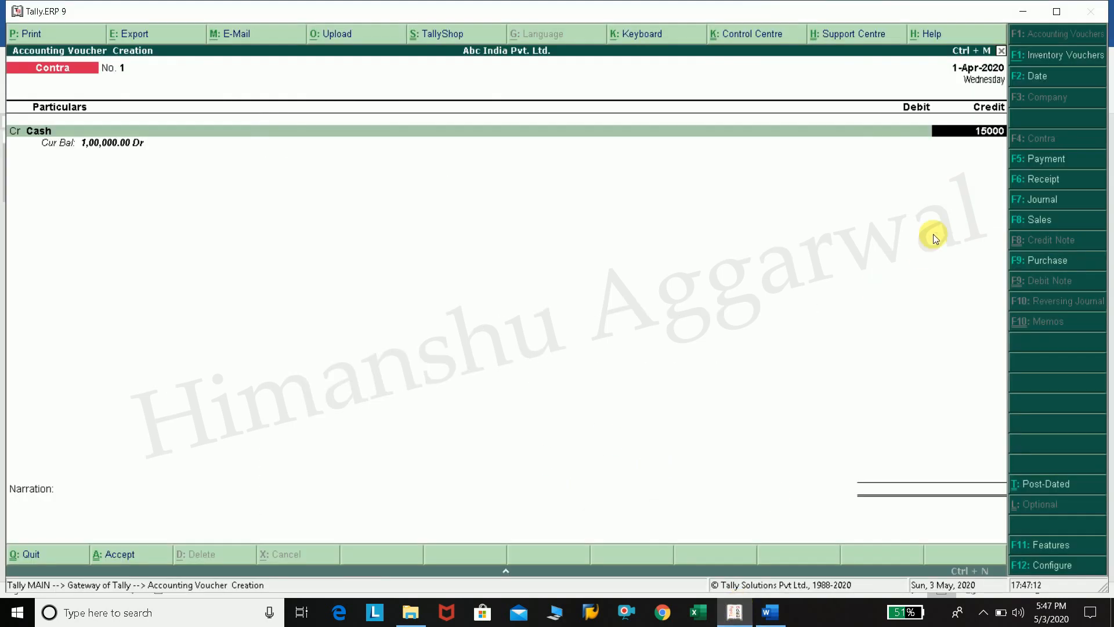
key("Return")
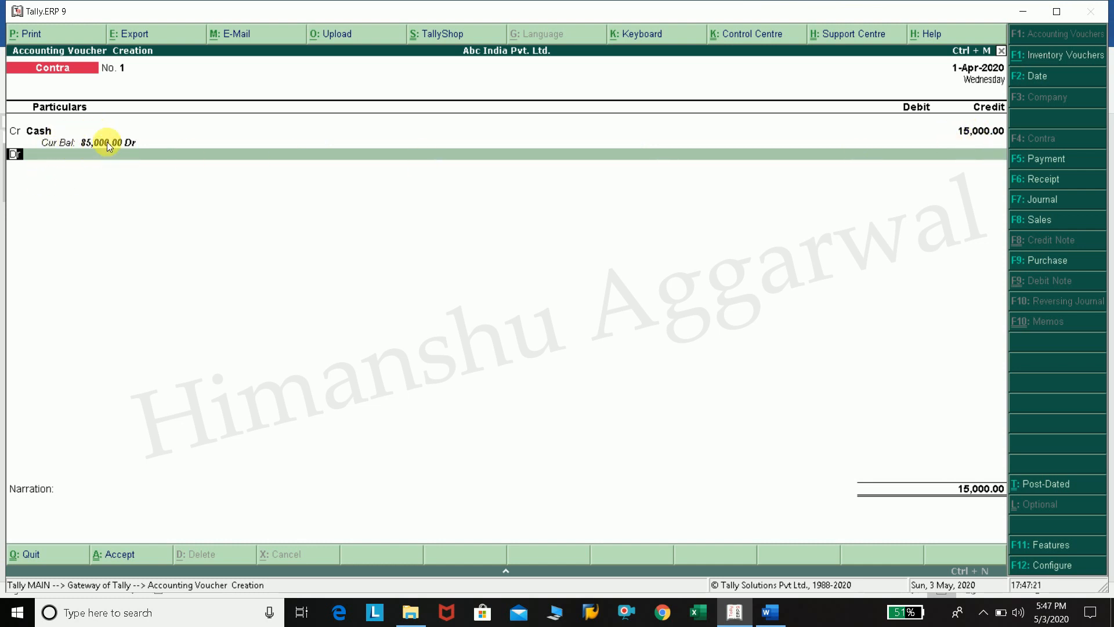
Create a new ledger named HDFC Bank A/C under Bank Accounts from the Contra voucher's debit line
key("Return")
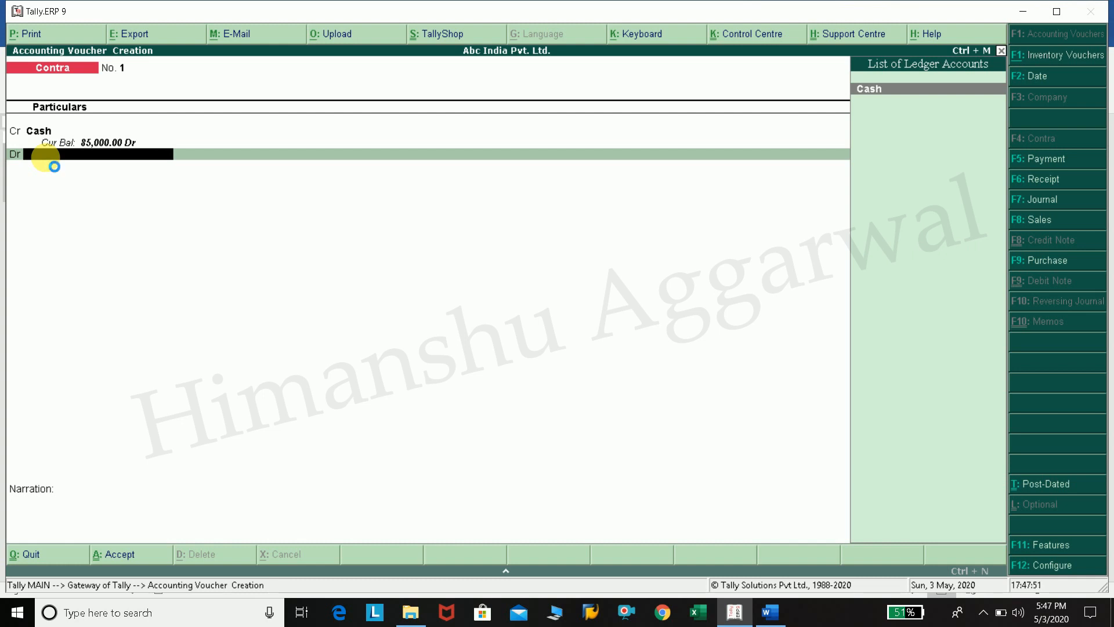
key("alt+c")
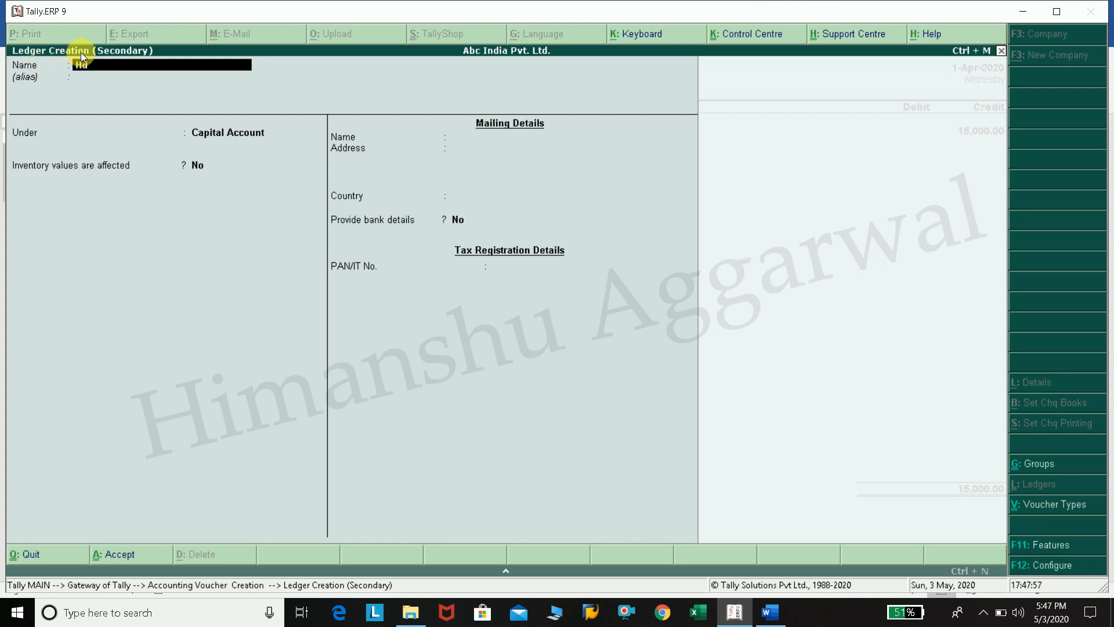
type("FC BAnk")
key("BackSpace")
key("BackSpace")
key("BackSpace")
type("ank A/C")
key("Return")
type("B")
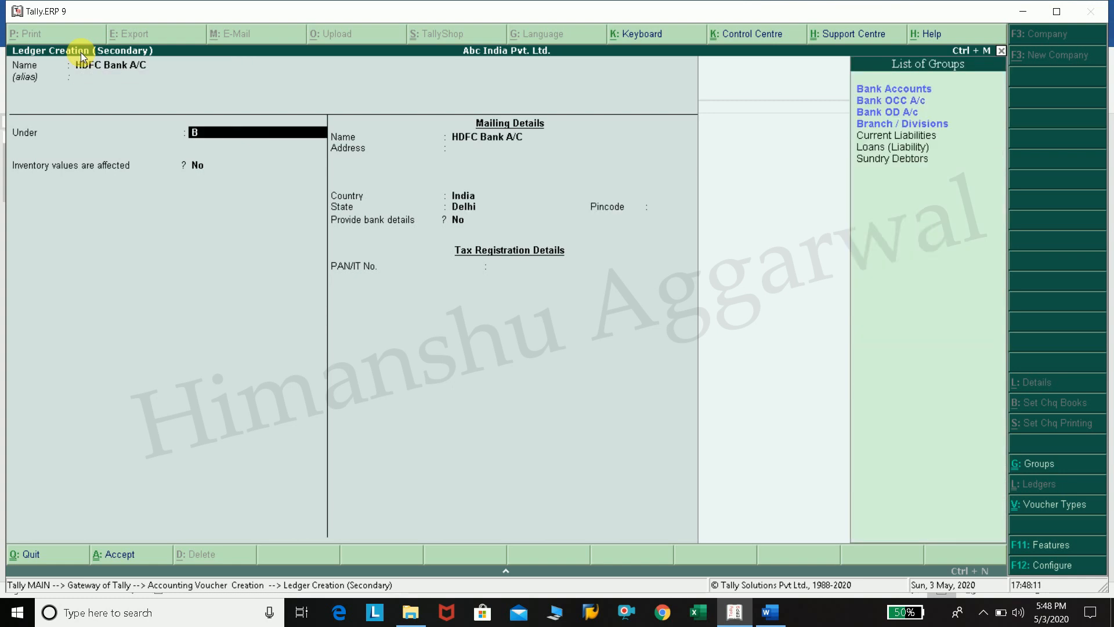
key("Return")
Leave the account number and IFS code blank and set the ledger's bank name to HDFC Bank (India)
key("Return")
key("Return")
key("Return")
key("BackSpace")
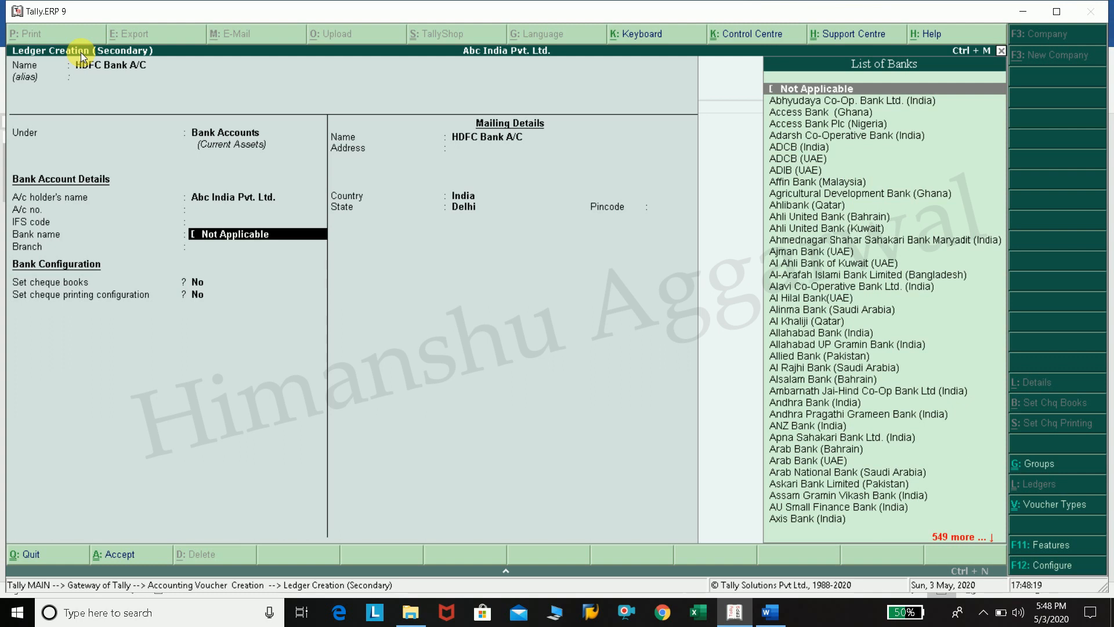
type("H")
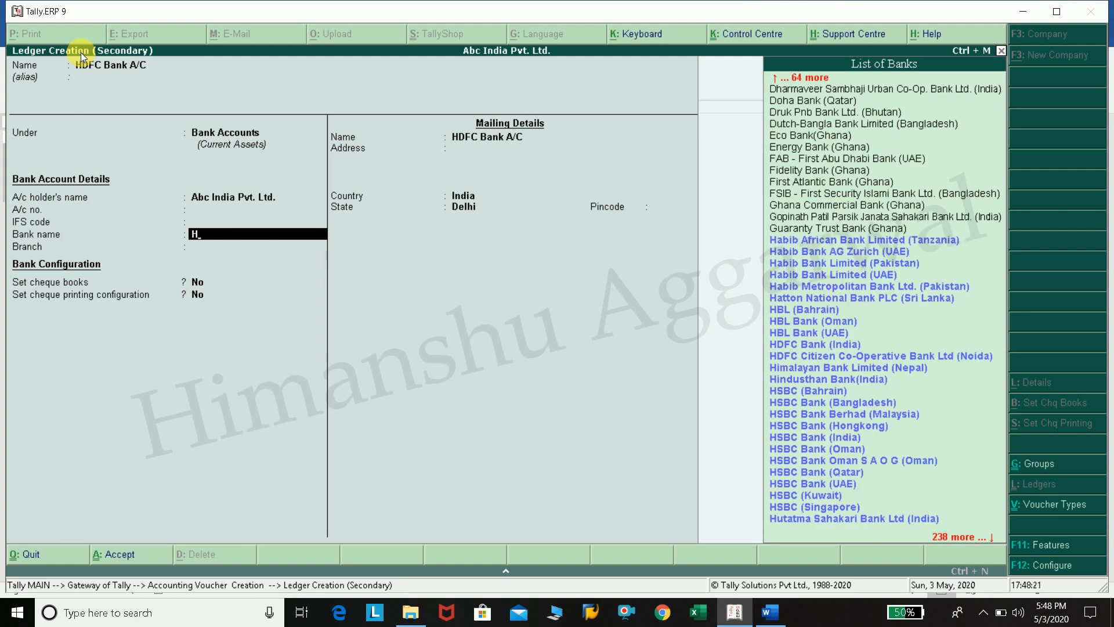
type("d")
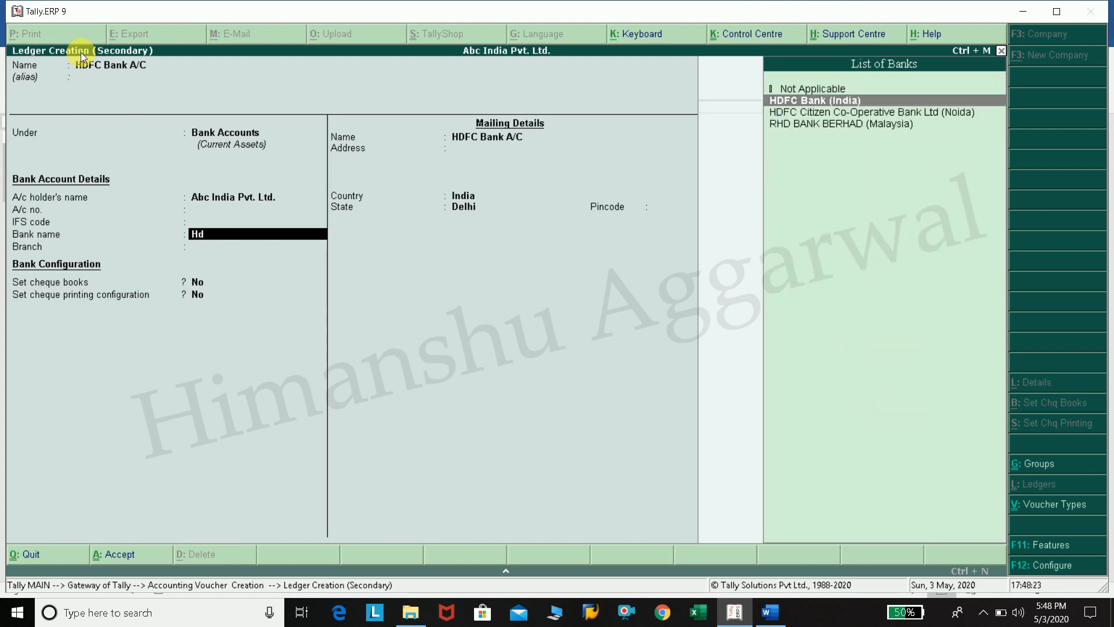
key("Return")
Keep the default bank configuration and mailing details and save the HDFC Bank A/C ledger
key("Return")
key("Return")
key("Return")
key("Return")
key("Return")
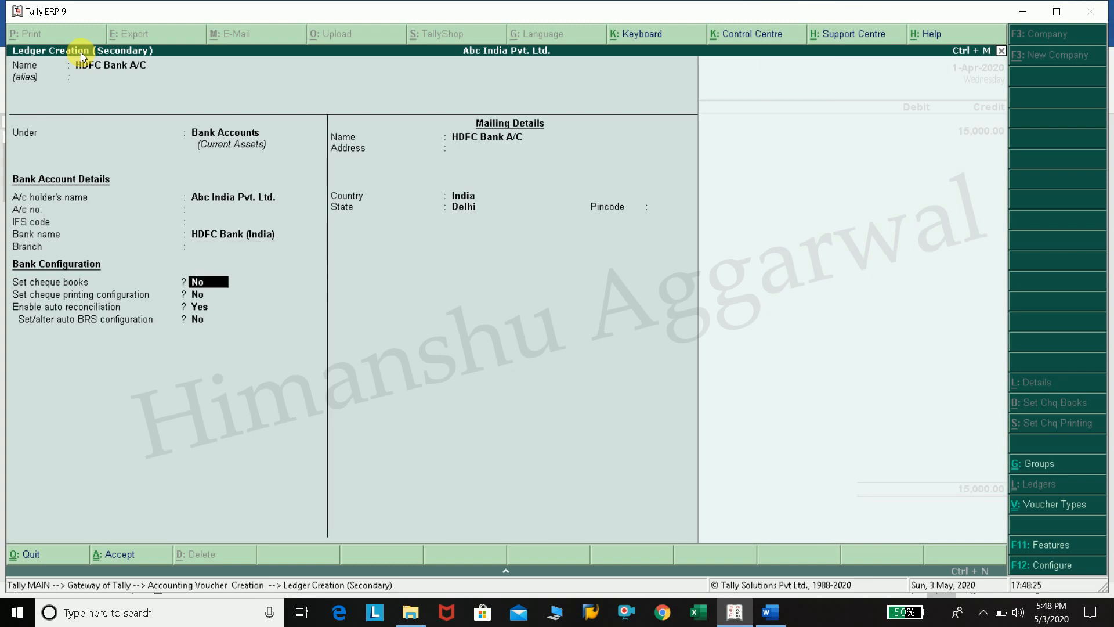
key("Return")
key("Return")
key("Return")
key("Return")
key("Return")
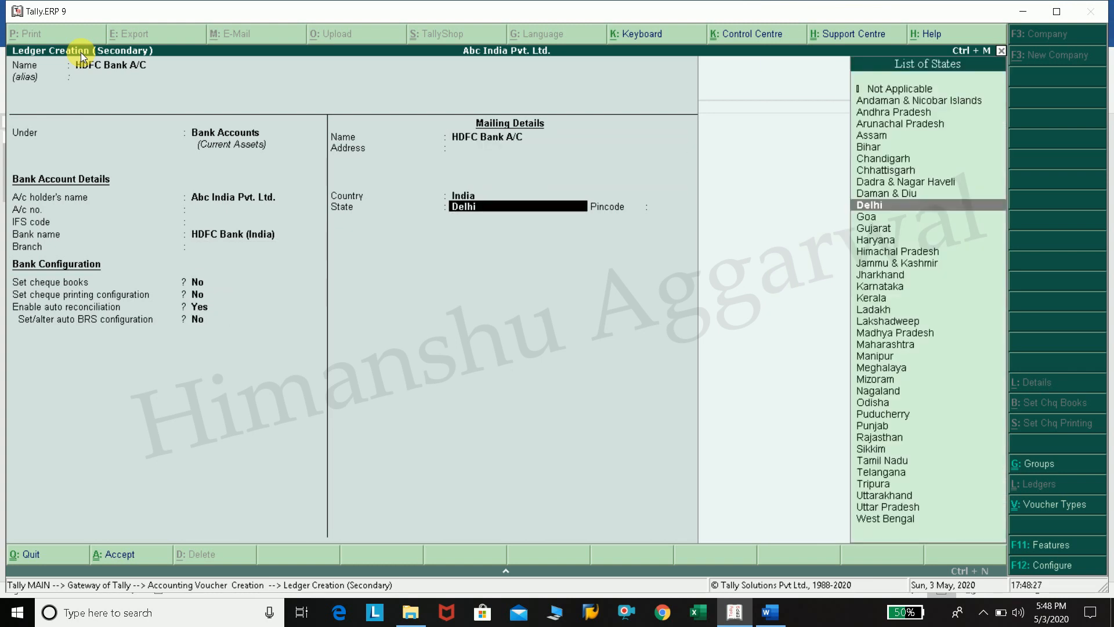
key("Return")
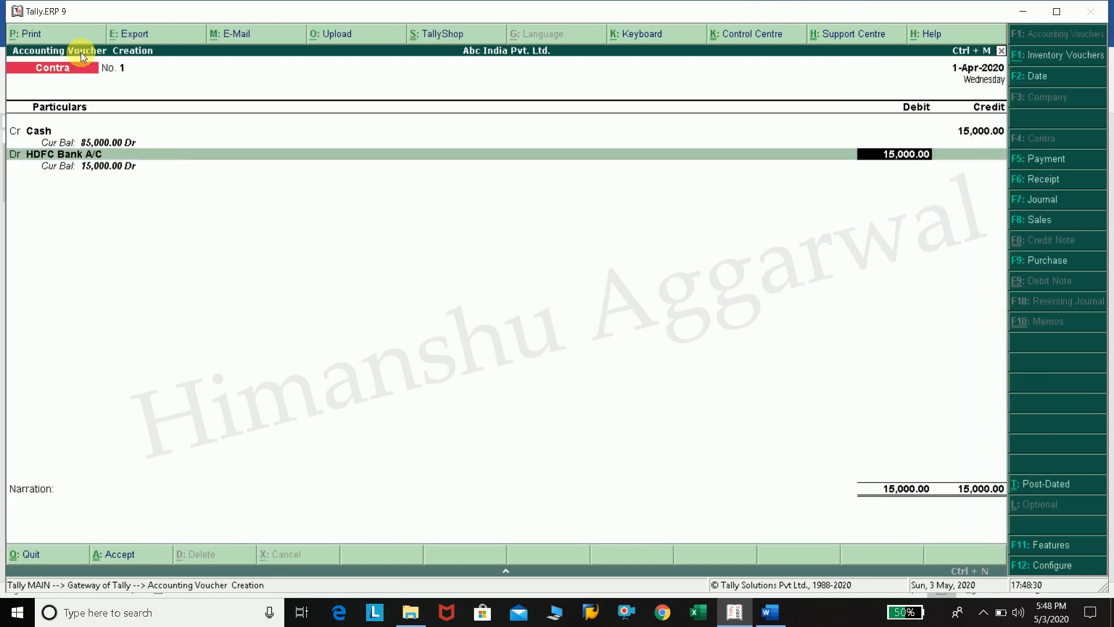
Debit HDFC Bank A/C with 15,000 in the Contra voucher and accept its bank allocation with transaction type Cash
key("Return")
key("BackSpace")
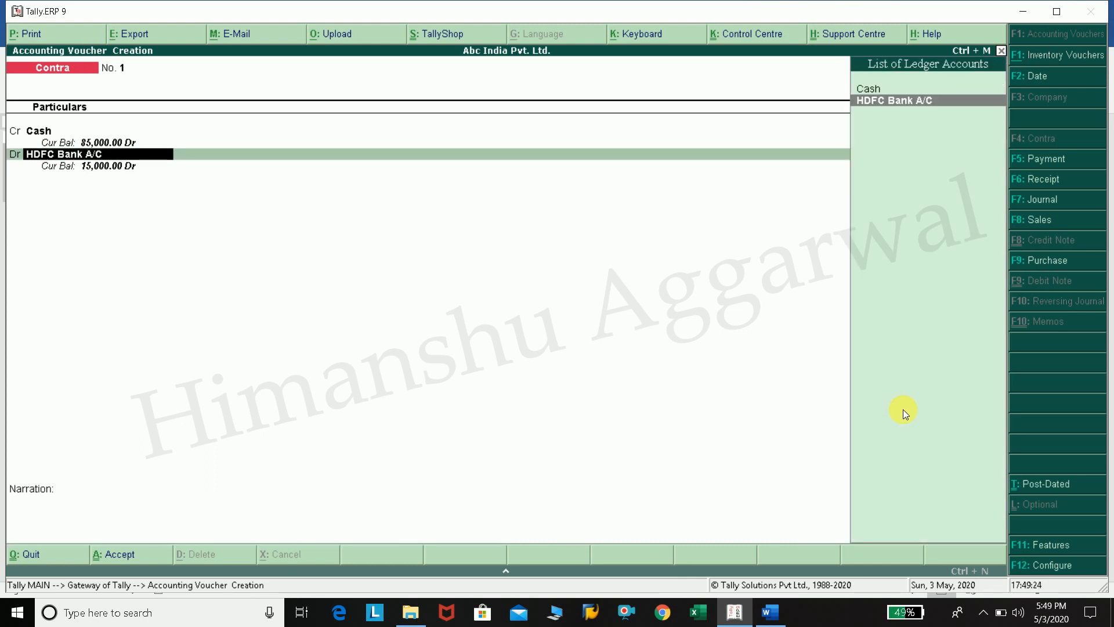
key("Return")
key("Return")
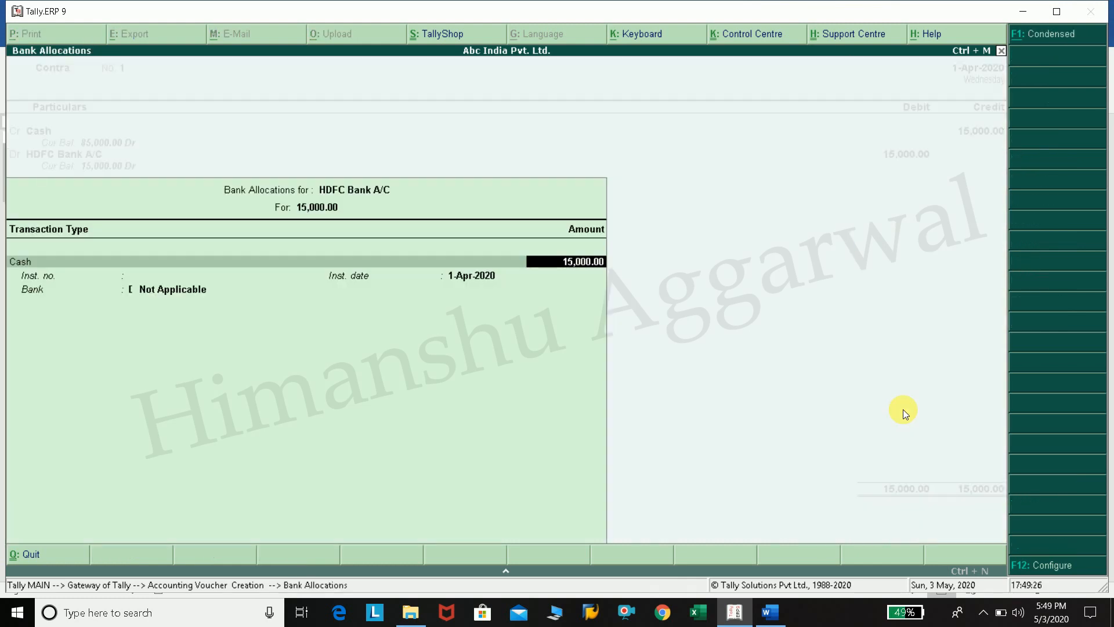
key("BackSpace")
key("BackSpace")
key("BackSpace")
key("Return")
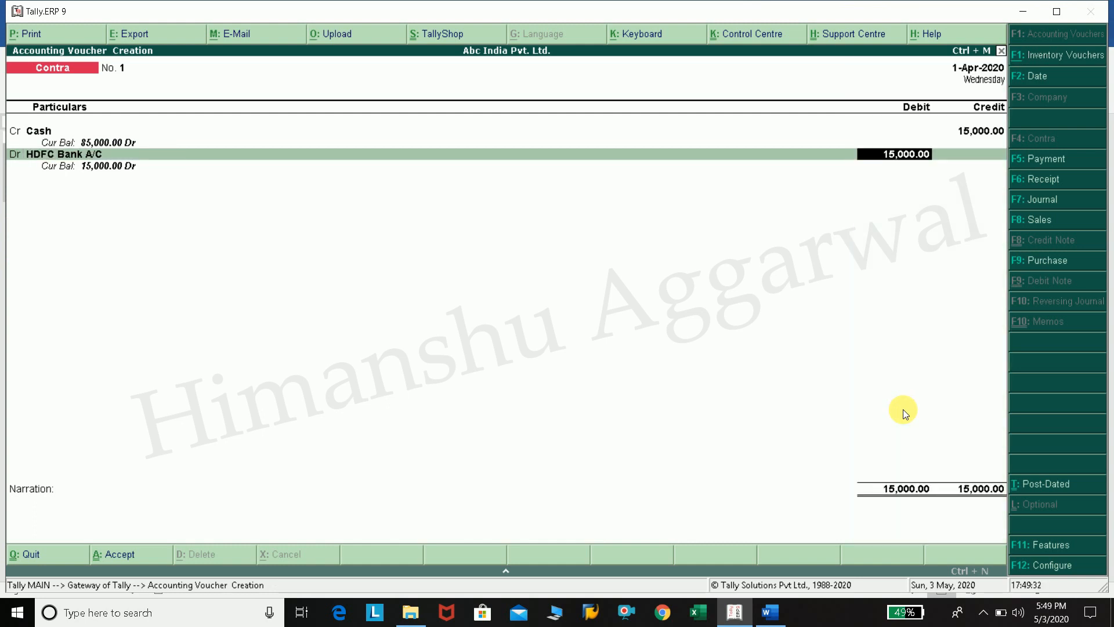
key("Return")
key("Return")
key("Return")
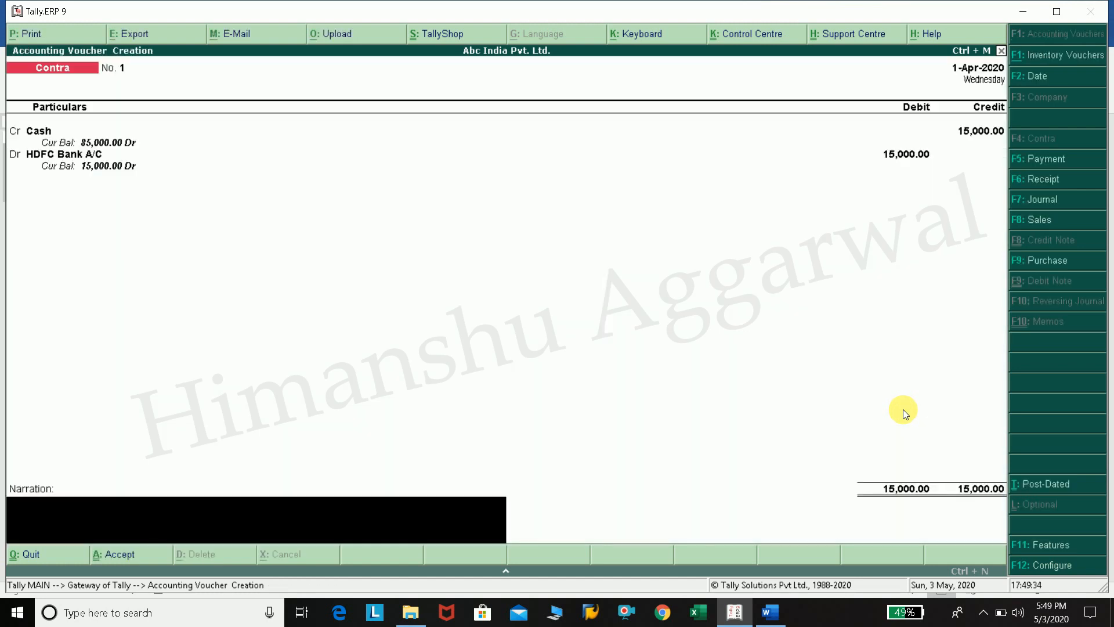
Enter the narration "Being Cash Deposit into BAnk", save the Contra voucher and review the saved entry
type("Being")
type(" Cash D")
type("epo")
type("to BAnk")
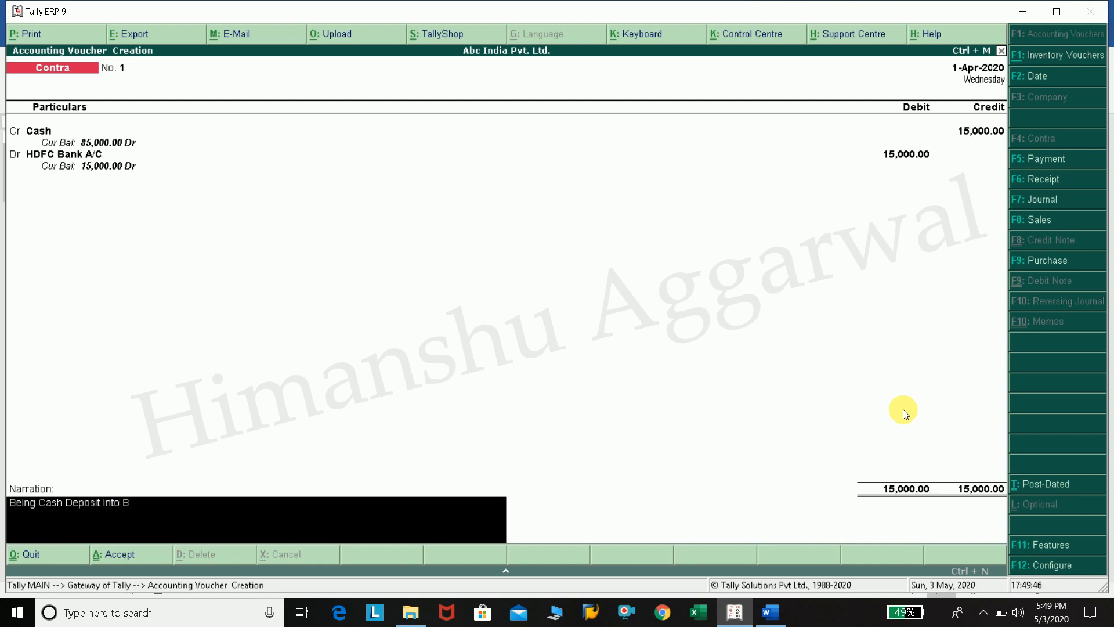
key("Return")
key("Return")
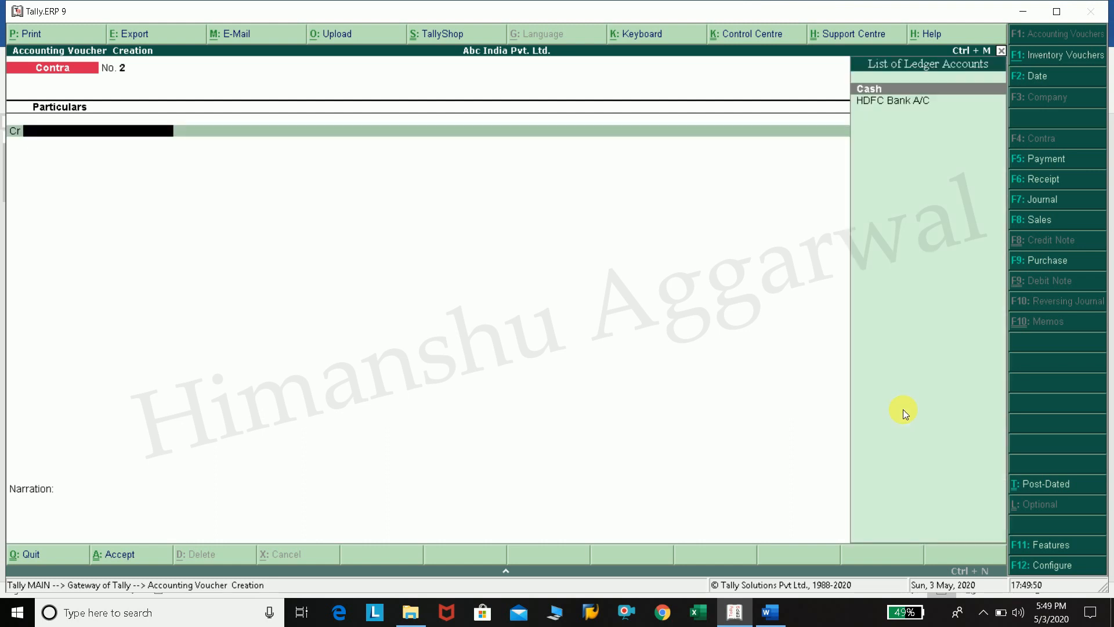
key("Page_Up")
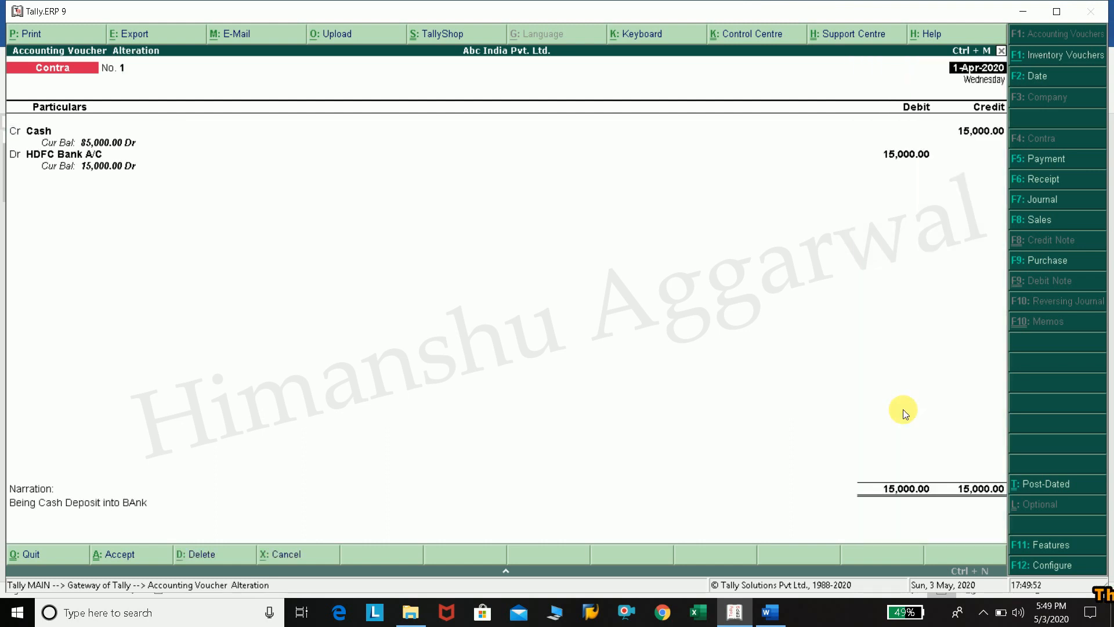
key("Page_Down")
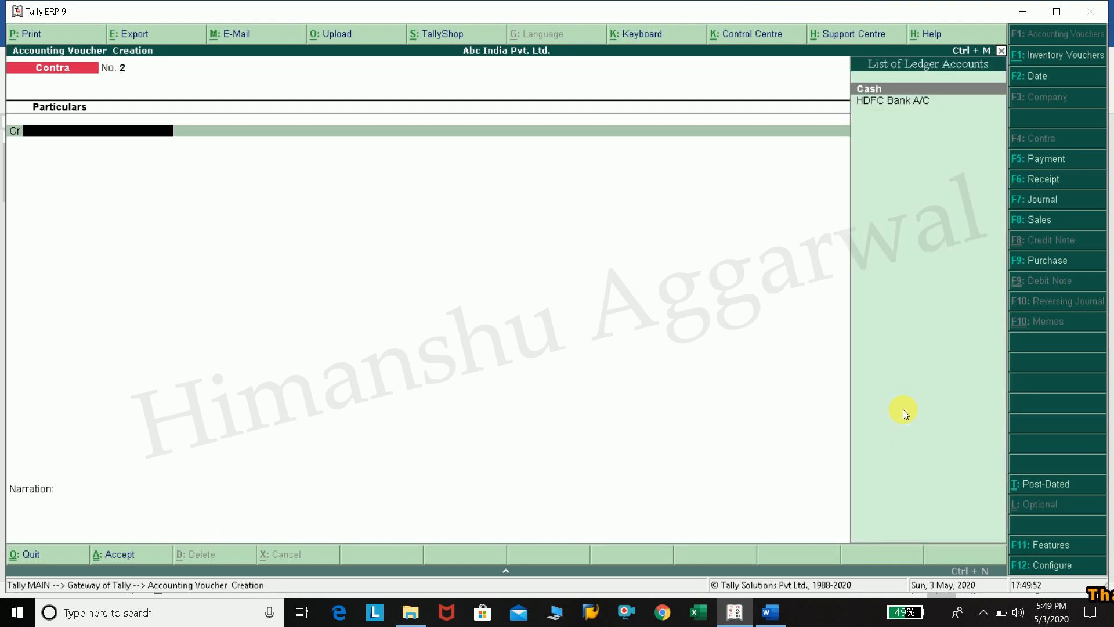
Check transaction 3, the office furniture purchase, in the Word document and start a Payment voucher in Tally.ERP 9
left_click(766, 612)
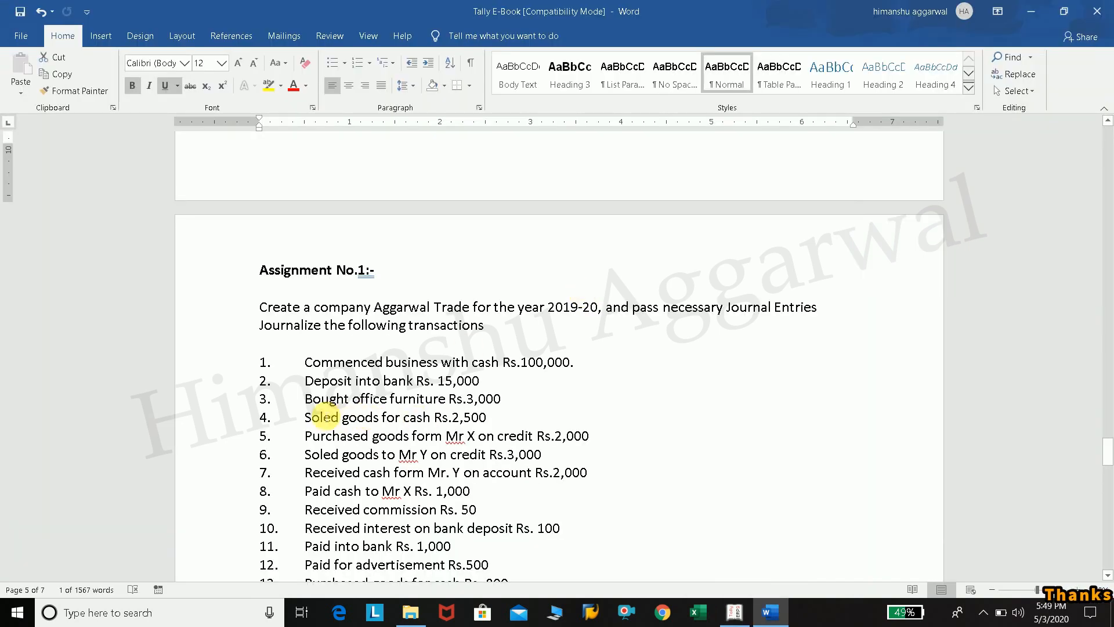
left_click_drag(351, 399, 499, 398)
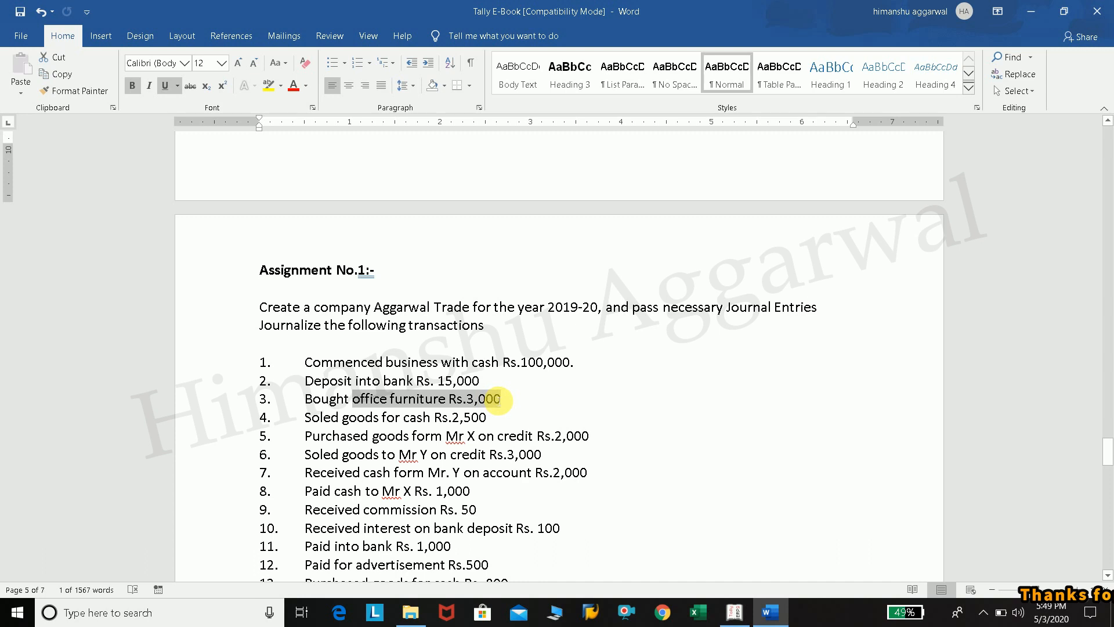
left_click(525, 394)
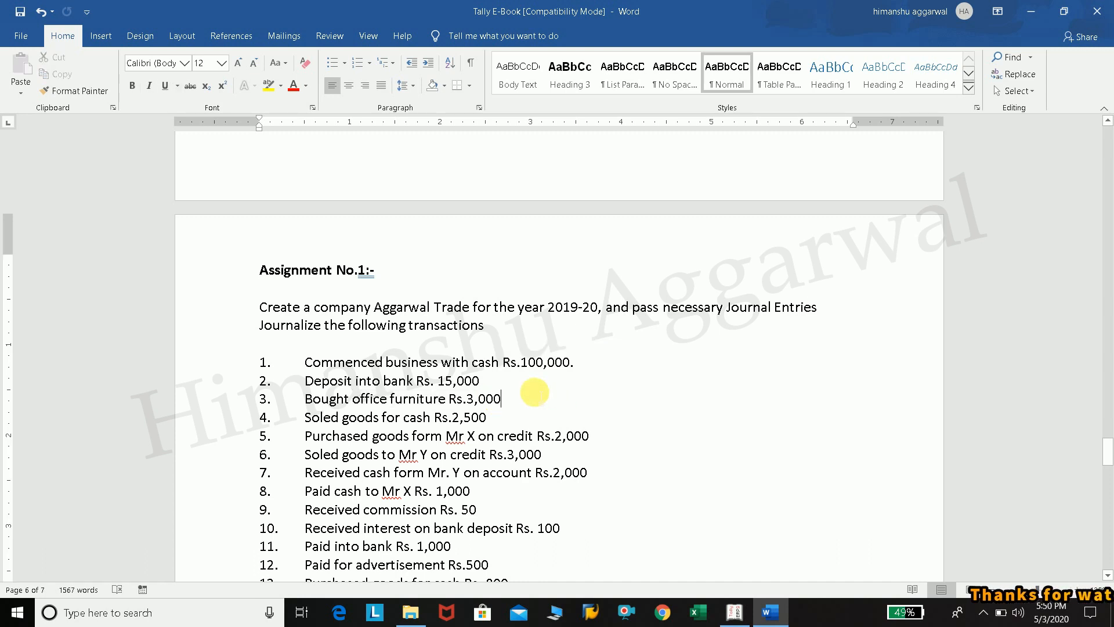
left_click(734, 612)
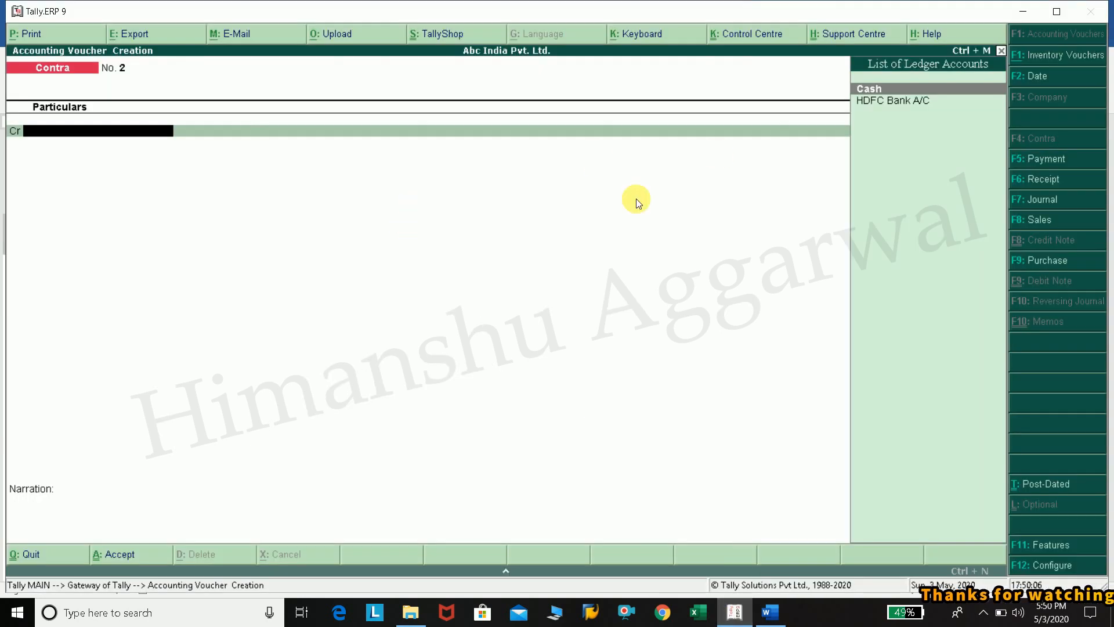
left_click(1039, 160)
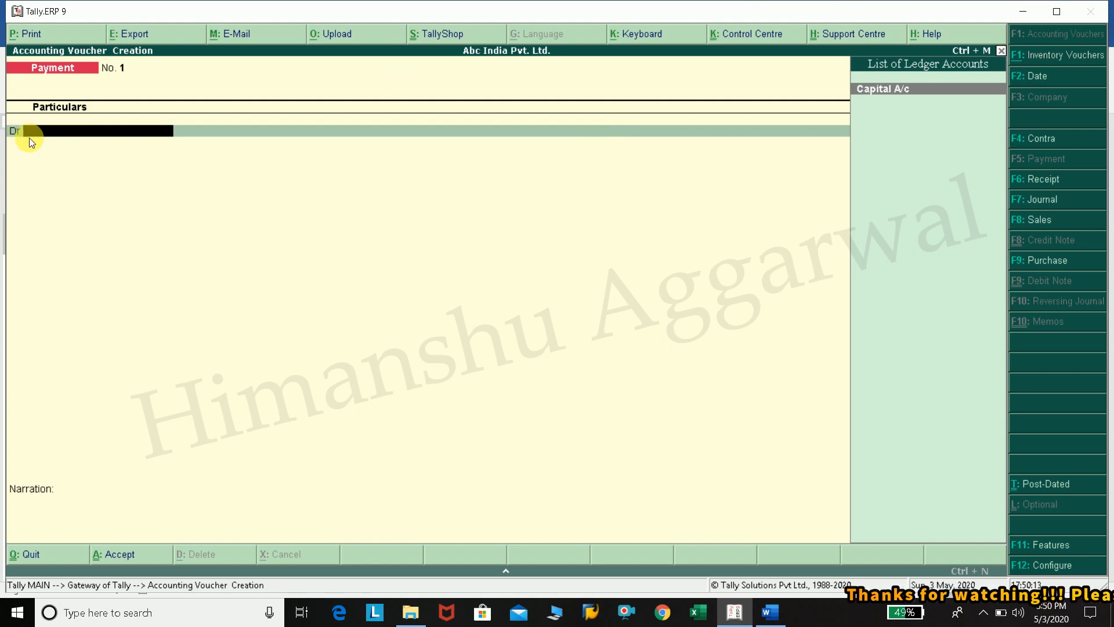
Create a new ledger from the Payment voucher's debit line and name it "Furiture A/C"
key("alt+c")
type("Furit")
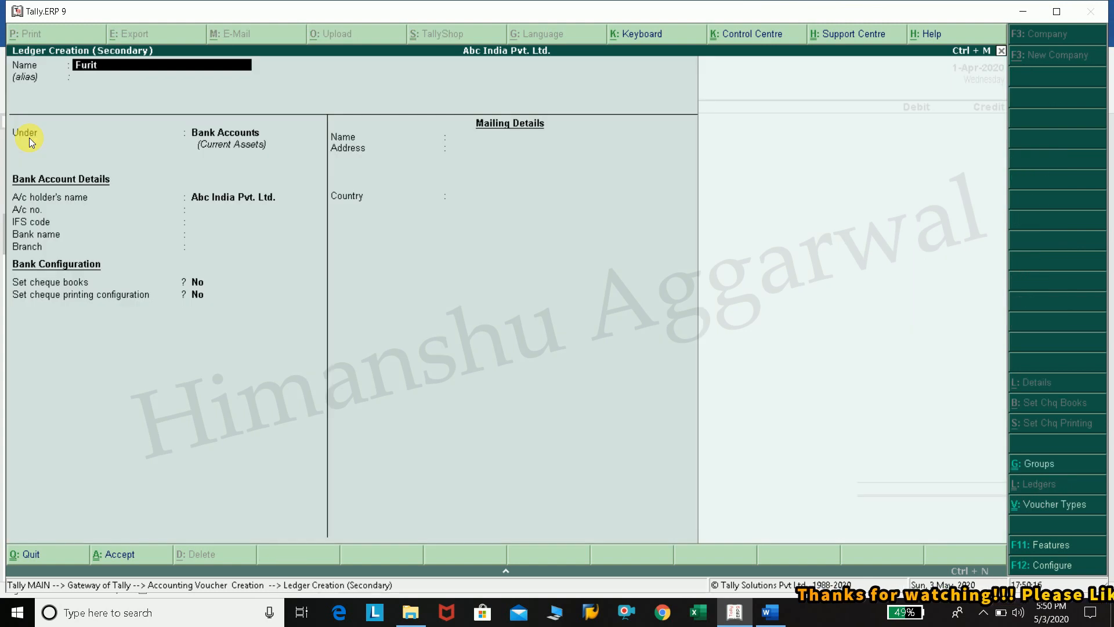
type("ure A?C")
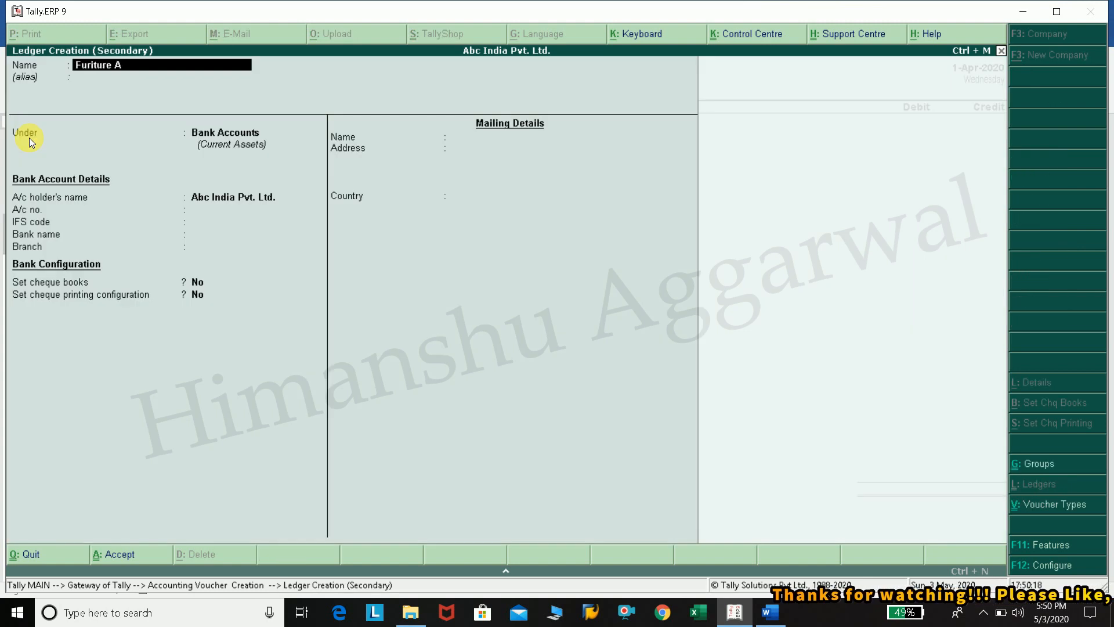
key("BackSpace")
key("BackSpace")
key("BackSpace")
key("BackSpace")
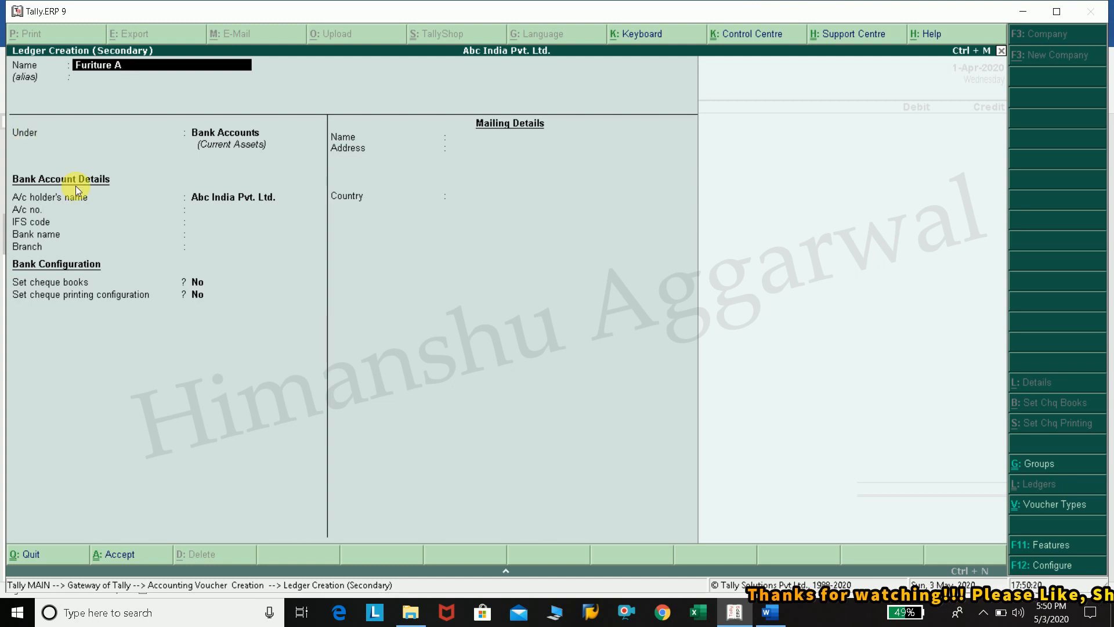
type("A/C")
key("Return")
Place the Furiture A/C ledger under Fixed Assets, keep the remaining details at their defaults and save it
type("F")
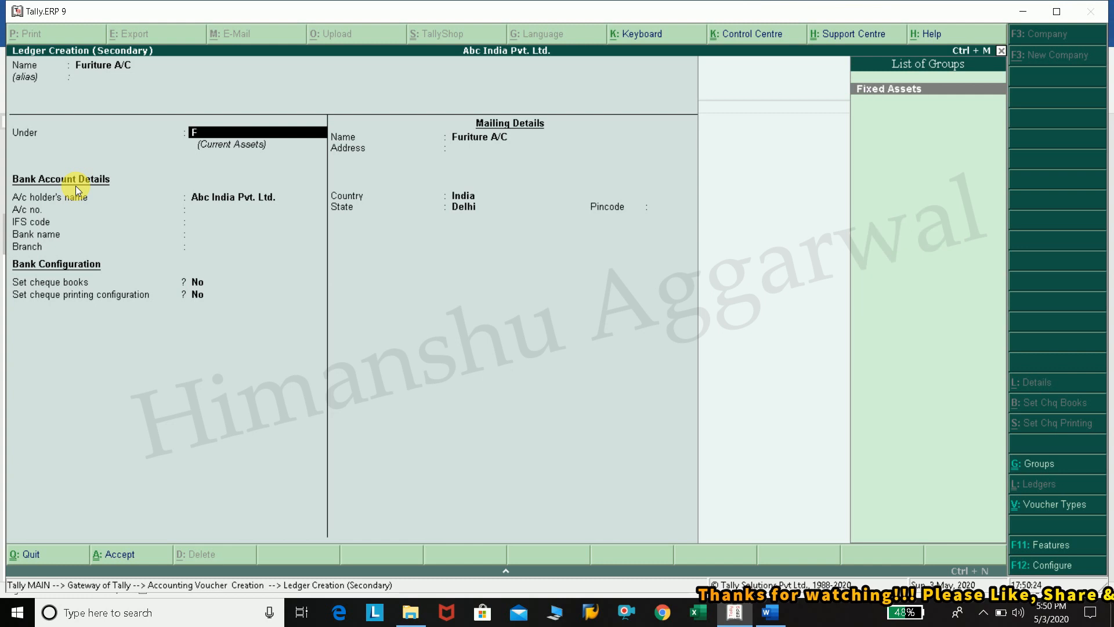
key("Return")
key("Return")
key("Return")
key("Return")
key("Return")
key("Return")
key("Return")
key("Return")
key("Return")
key("Return")
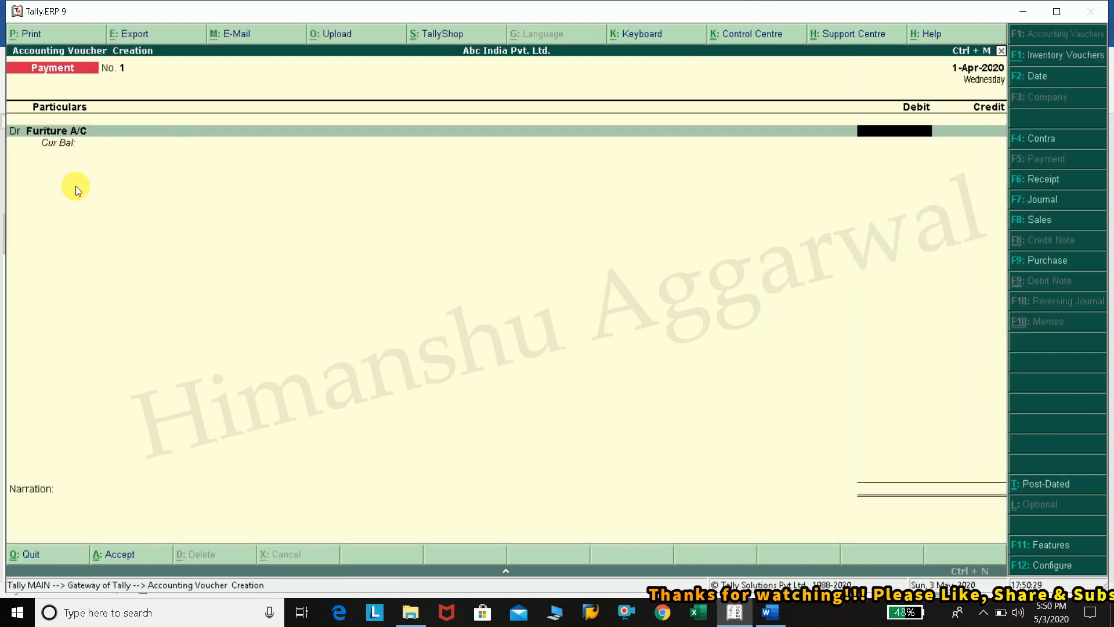
Debit Furiture A/C with 3,000 and credit Cash with the same amount in the Payment voucher
type("3000")
key("Return")
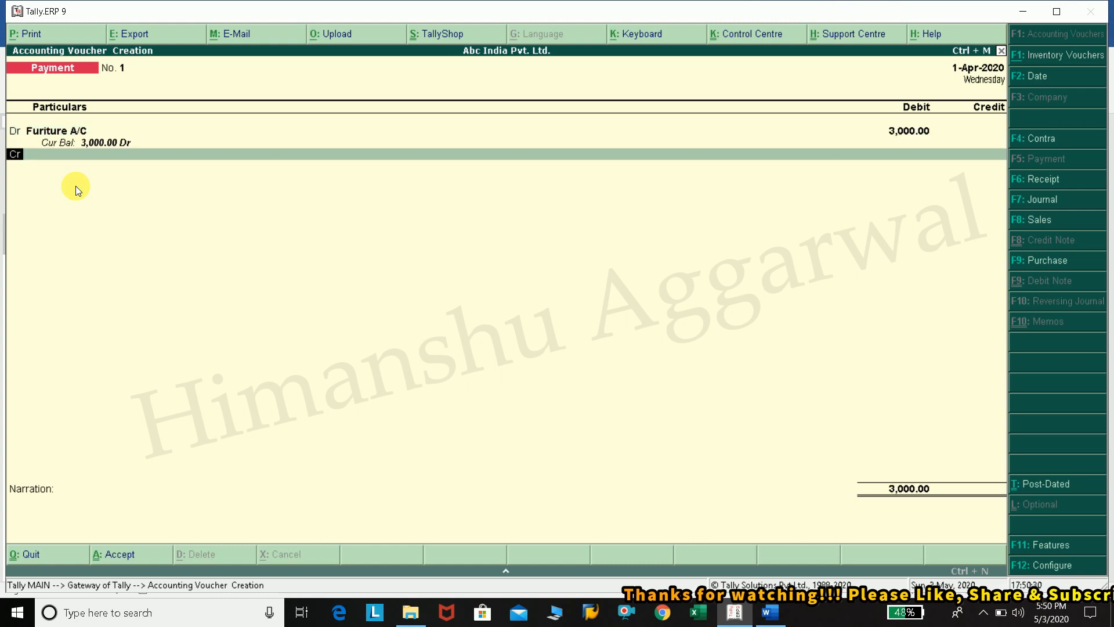
type("Cas")
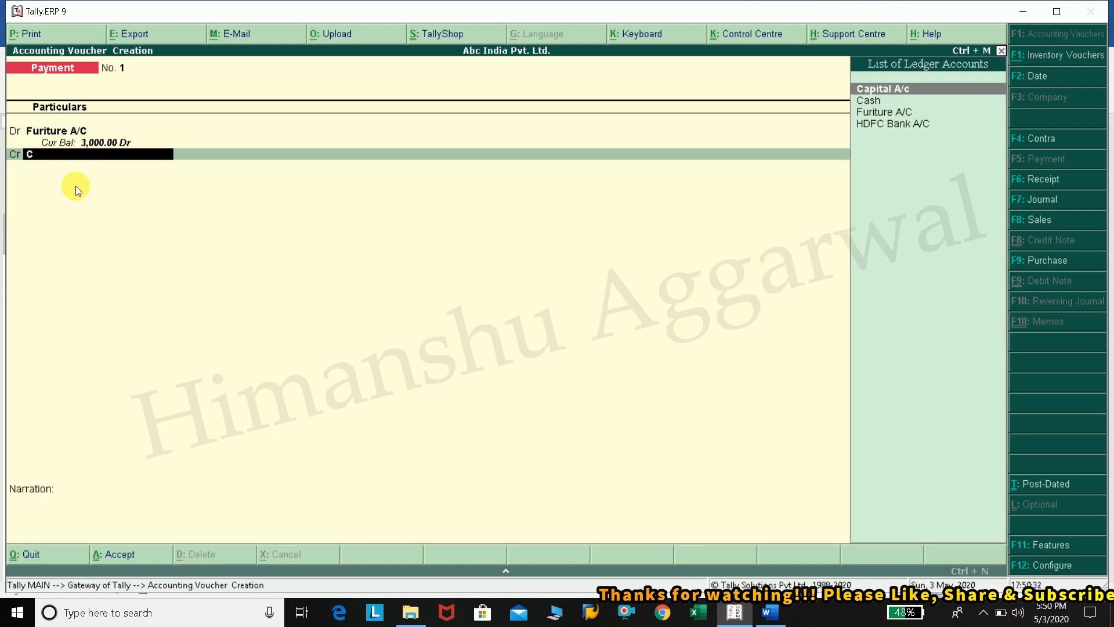
key("Return")
key("Return")
Enter the narration "Being Purchase Furniture" and save the Payment voucher
type("Being")
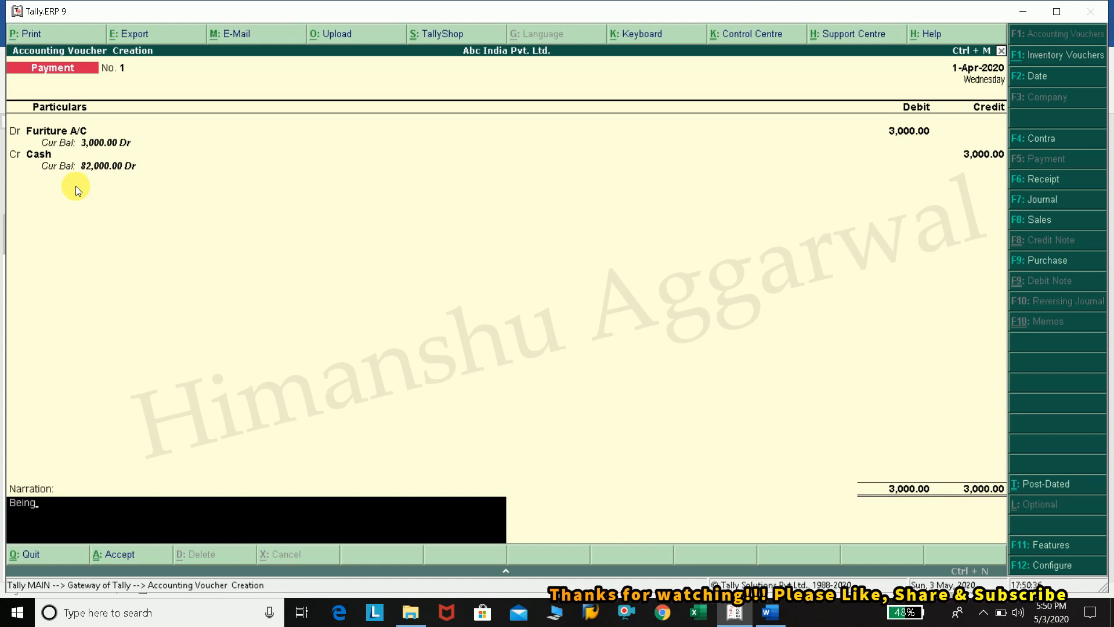
type(" Purchase")
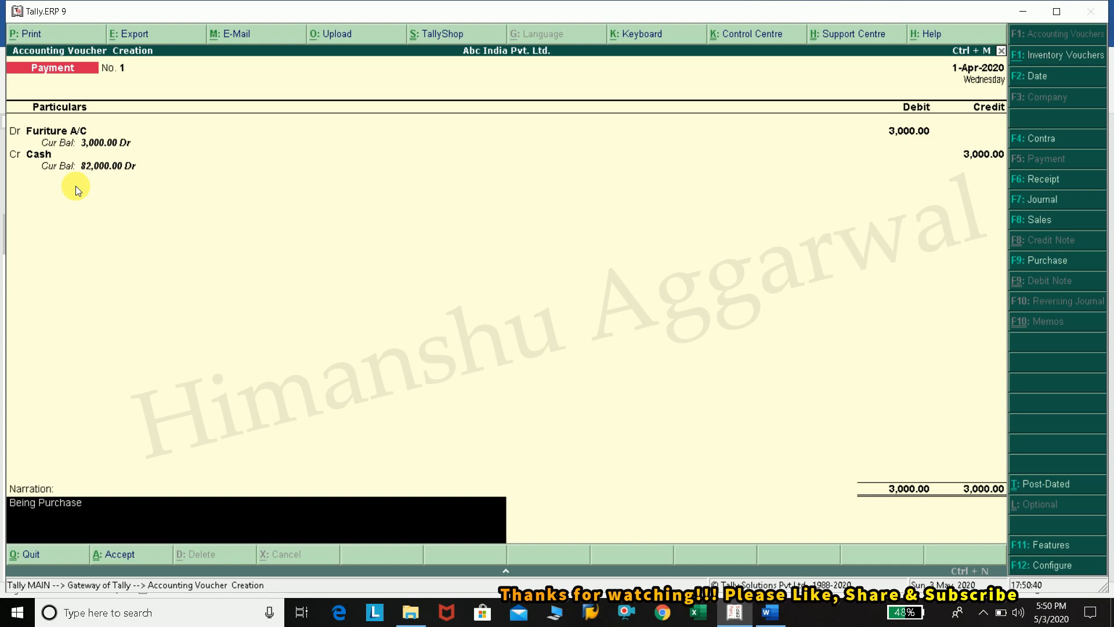
type(" Furniture")
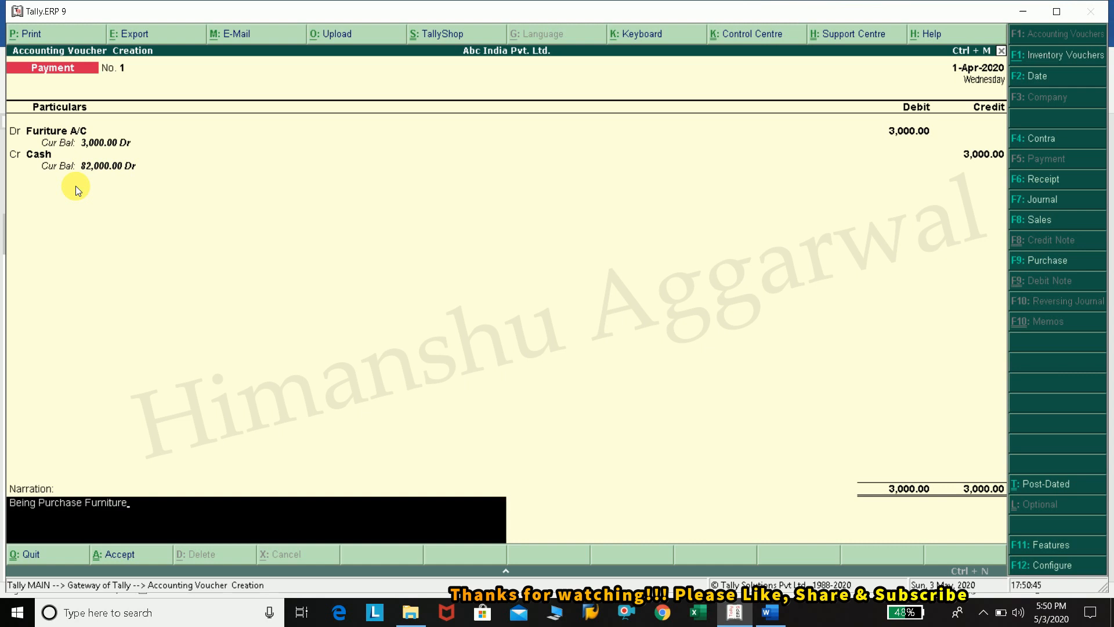
key("Return")
key("Return")
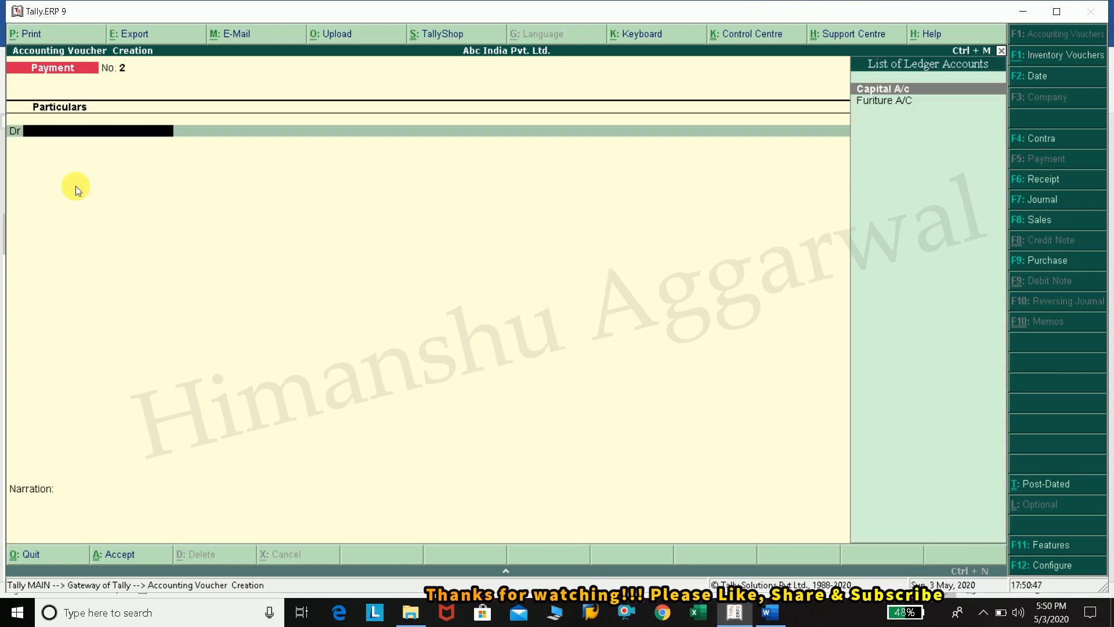
Review the commission and advertisement transactions of Assignment No.1 in the Word document and return to Tally.ERP 9
left_click(773, 613)
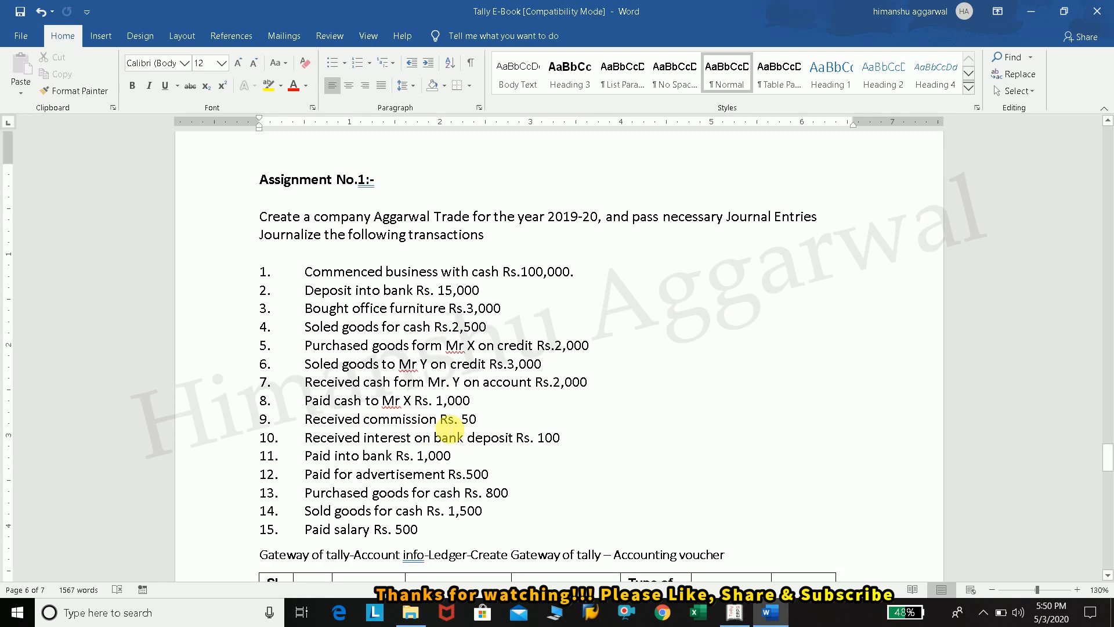
left_click_drag(302, 419, 476, 420)
left_click_drag(356, 474, 462, 475)
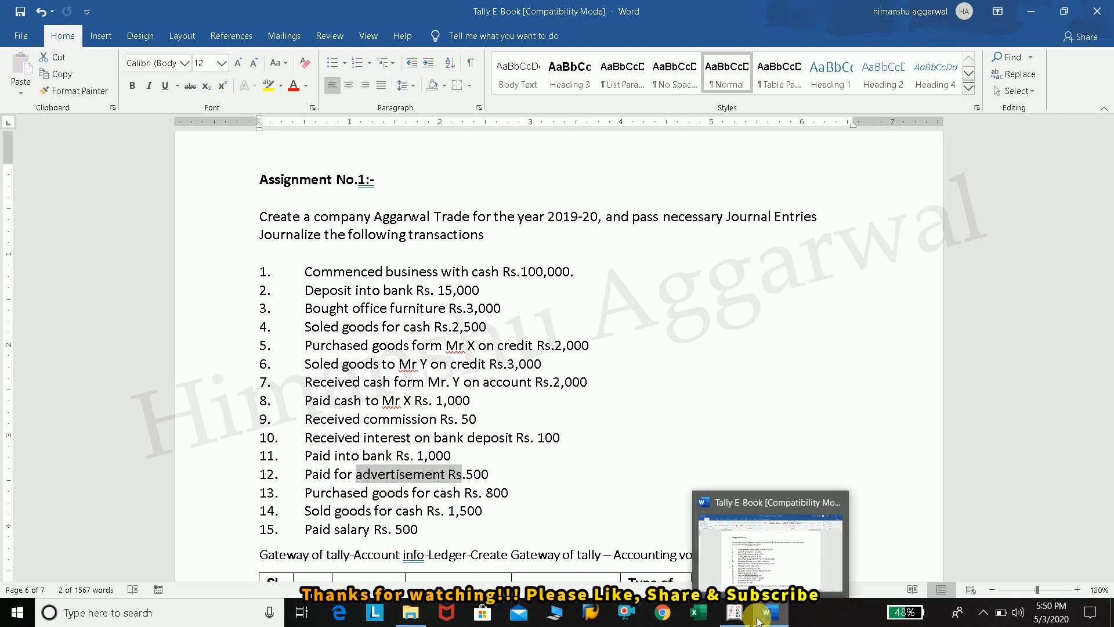
left_click(758, 618)
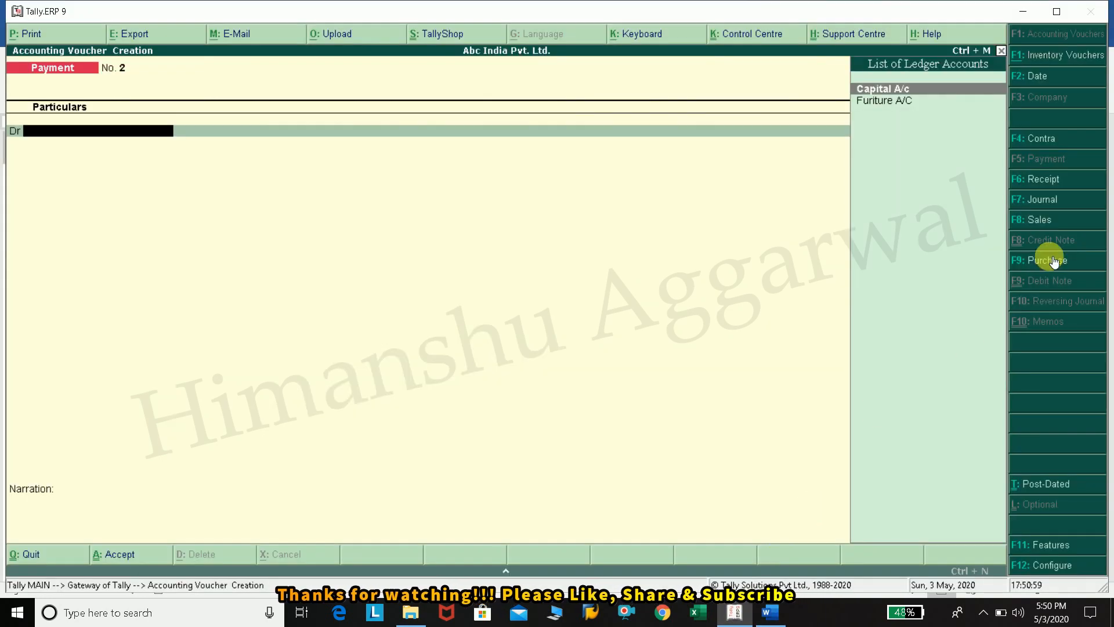
Look through the available voucher types and leave voucher creation for the Gateway of Tally
left_click(1043, 178)
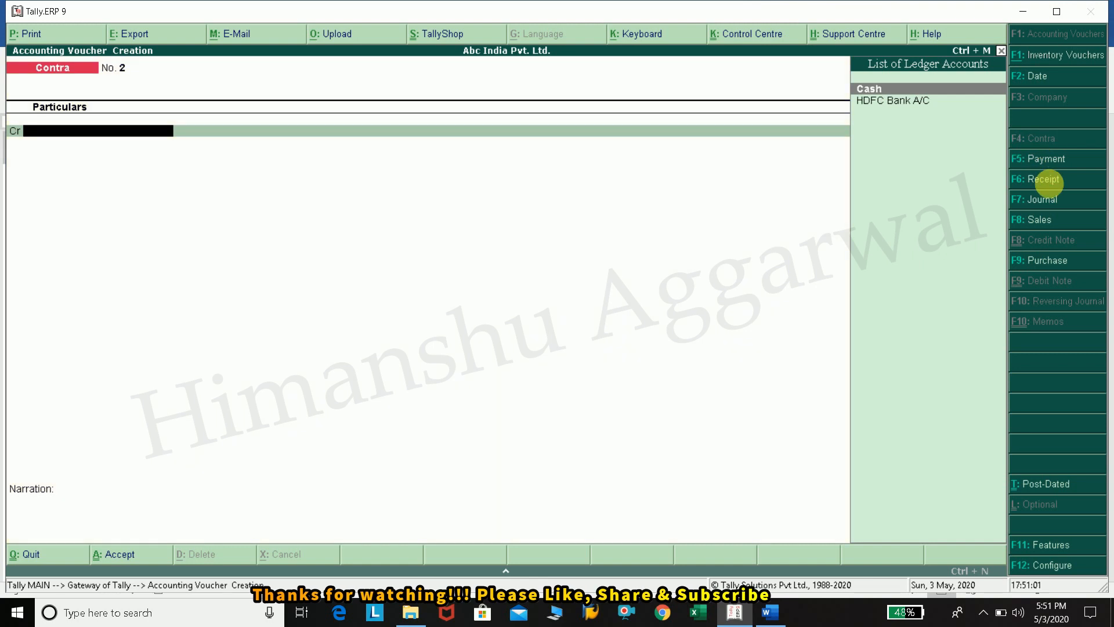
left_click(1044, 199)
left_click(1045, 141)
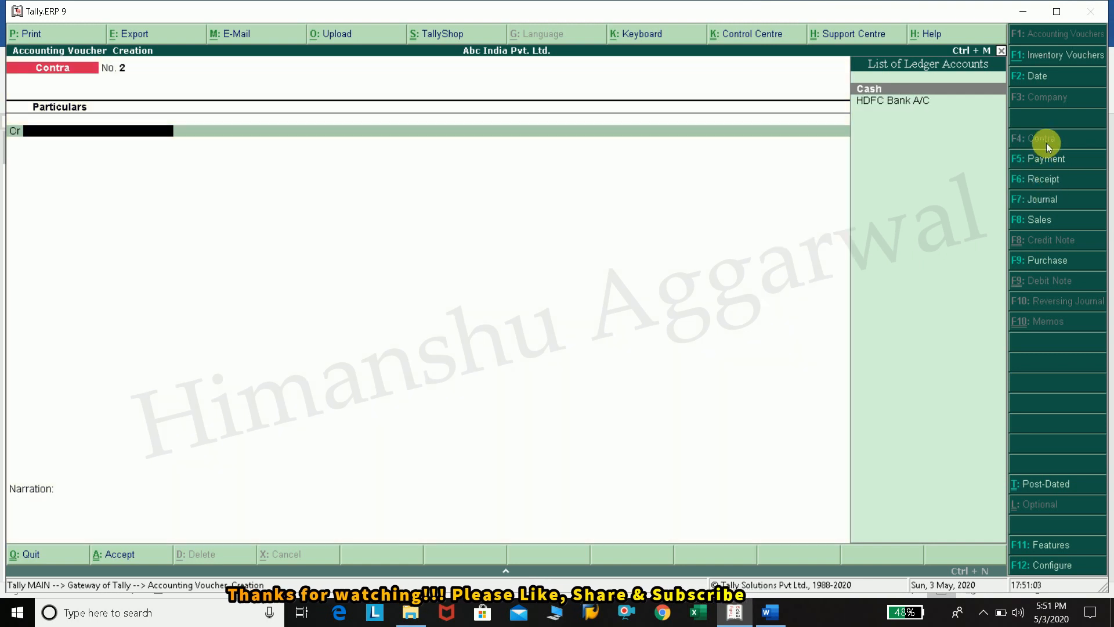
key("Escape")
key("Return")
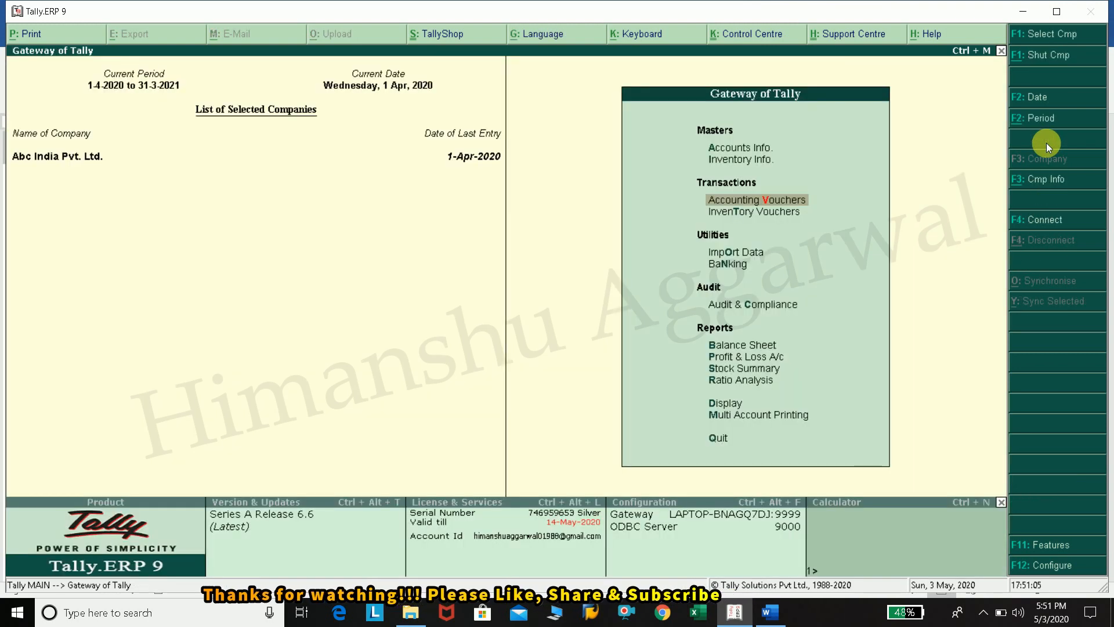
key("Up")
key("Up")
key("Return")
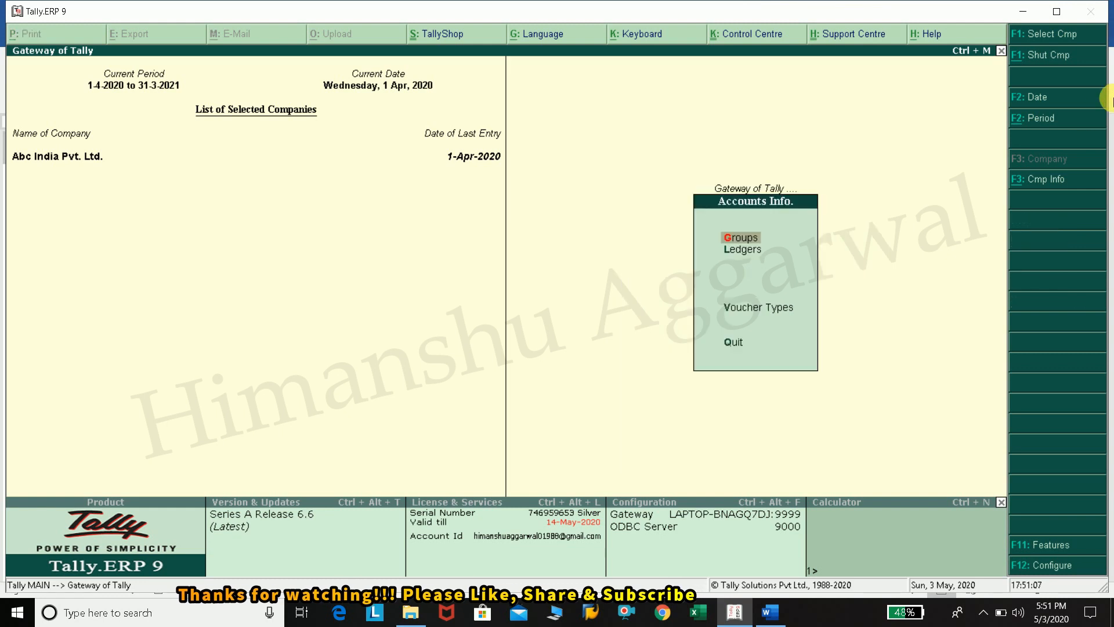
key("Down")
key("Escape")
key("Down")
key("Down")
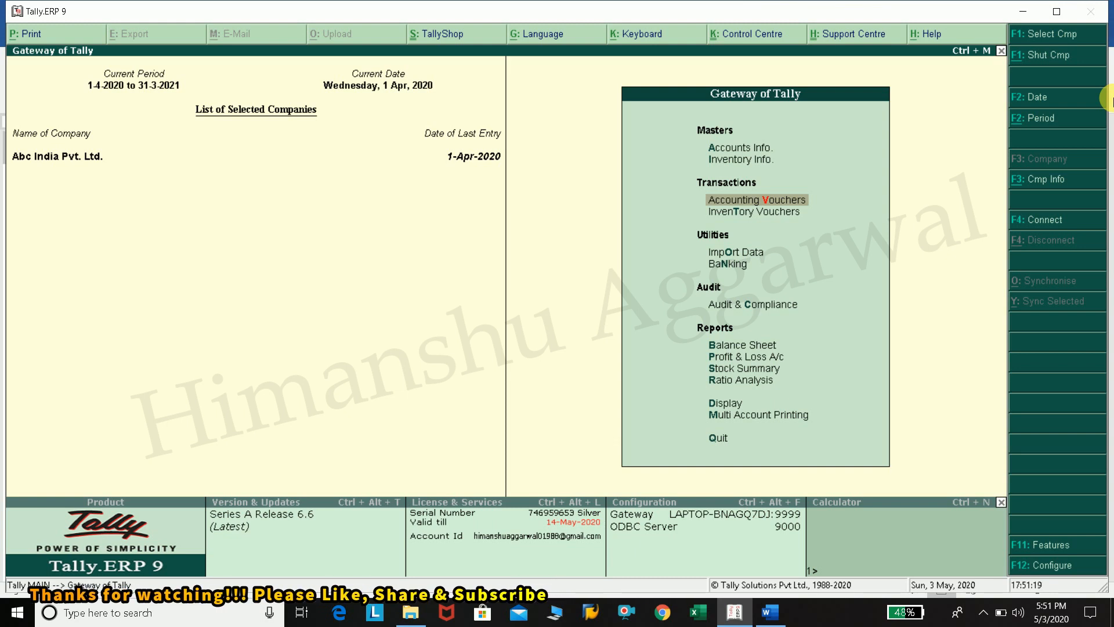
Examine the Balance Sheet in detailed form and the Profit & Loss A/c, closing each report
key("Down")
key("Down")
key("Down")
key("Down")
key("Down")
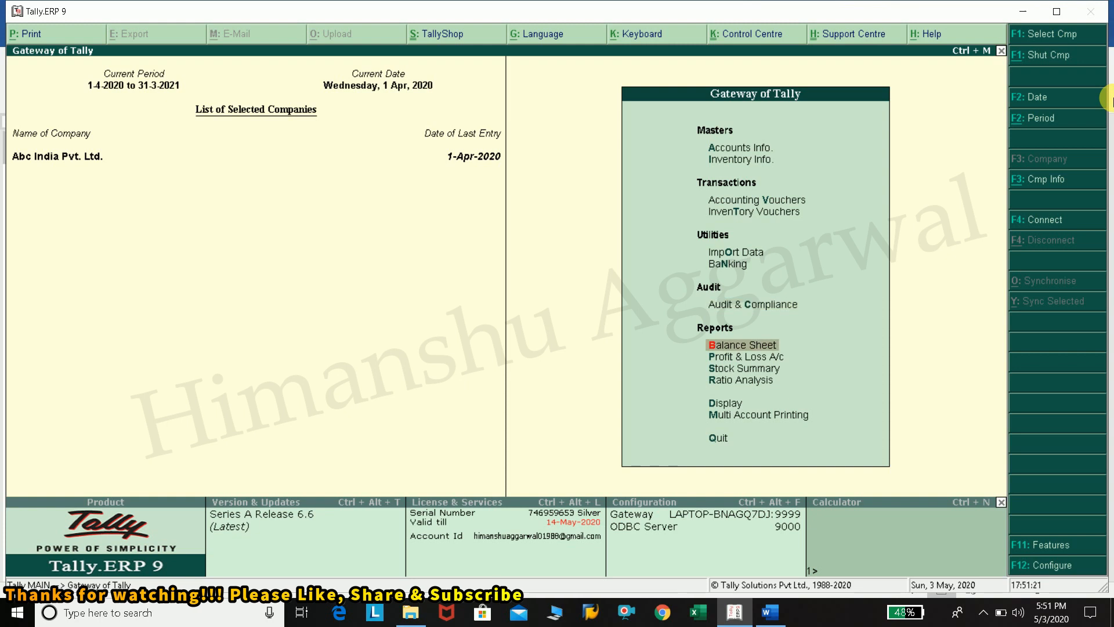
key("Down")
key("Up")
key("Return")
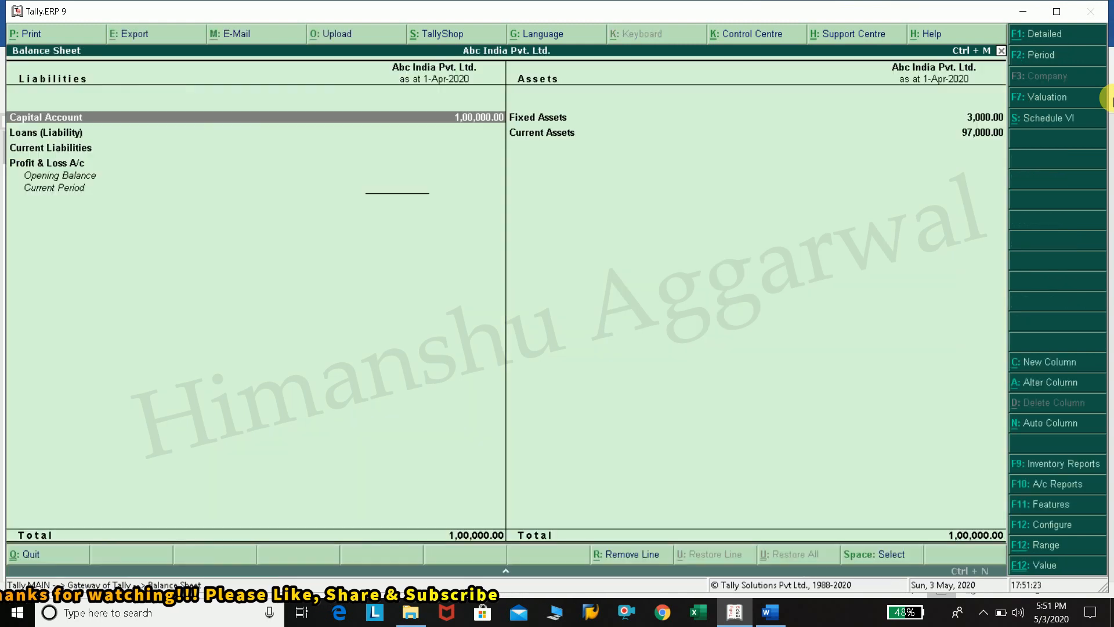
left_click(1027, 36)
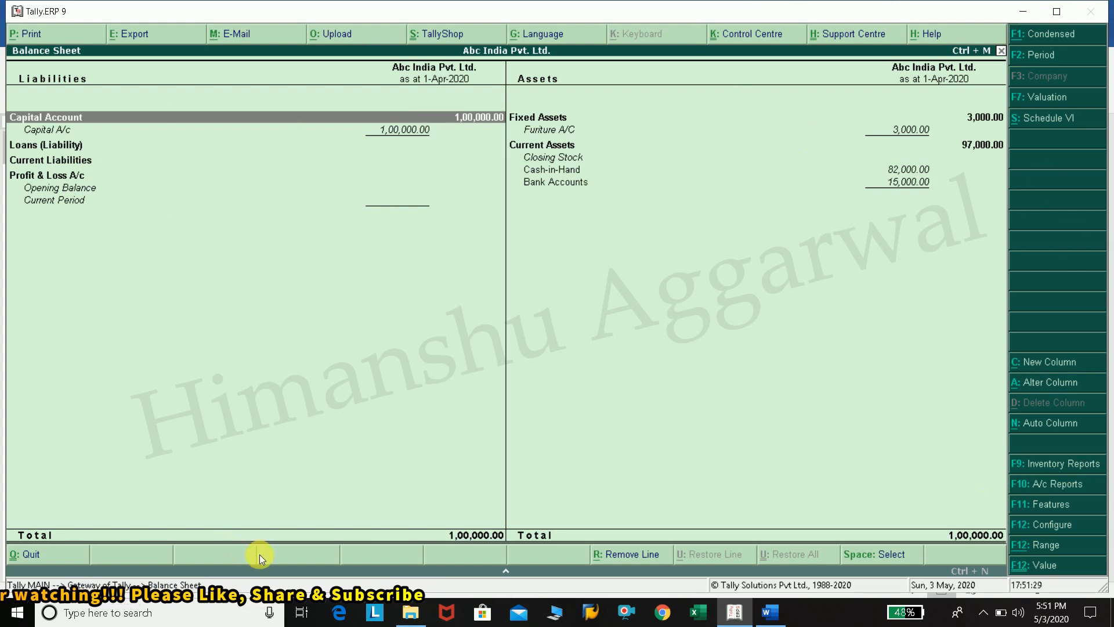
key("Escape")
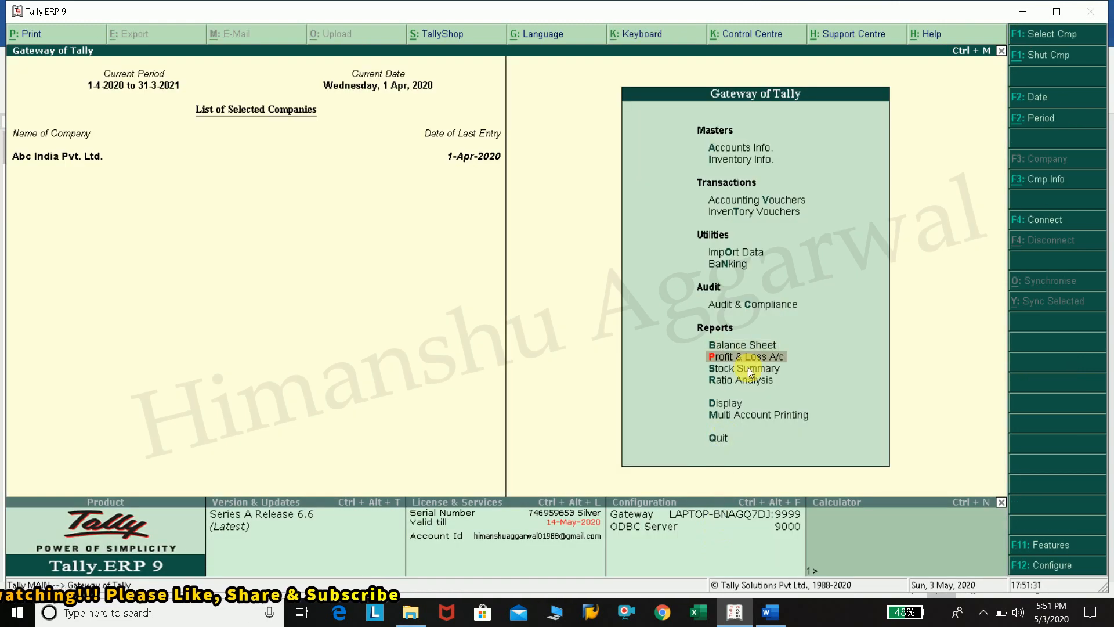
key("Return")
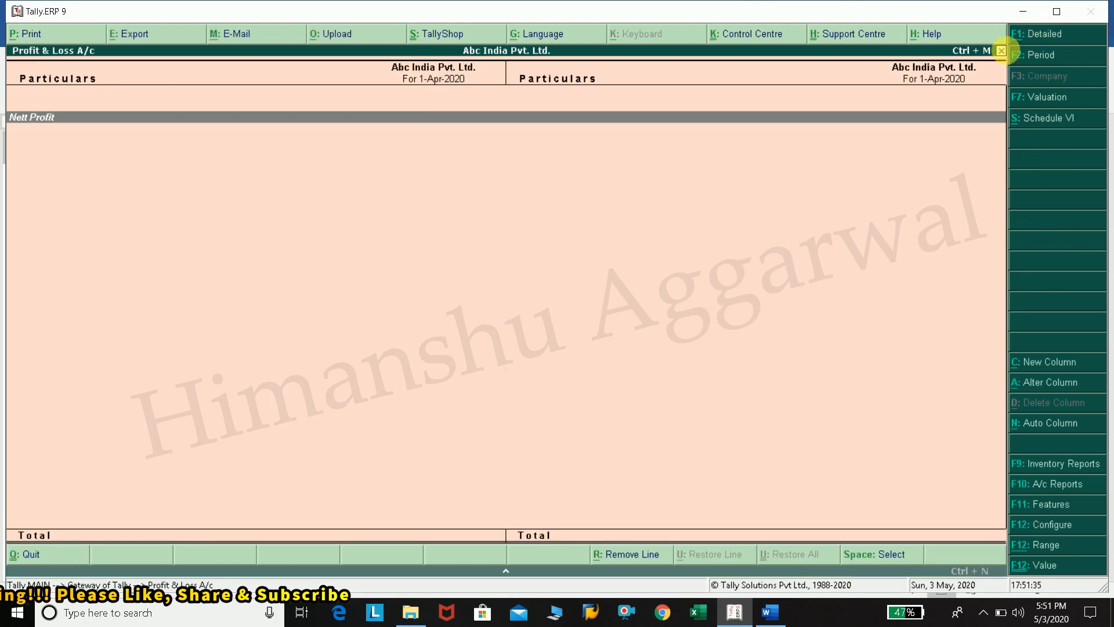
left_click(1001, 50)
Display the Trial Balance, expand it to the detailed view and close it after review
key("Down")
key("Down")
key("Down")
key("Return")
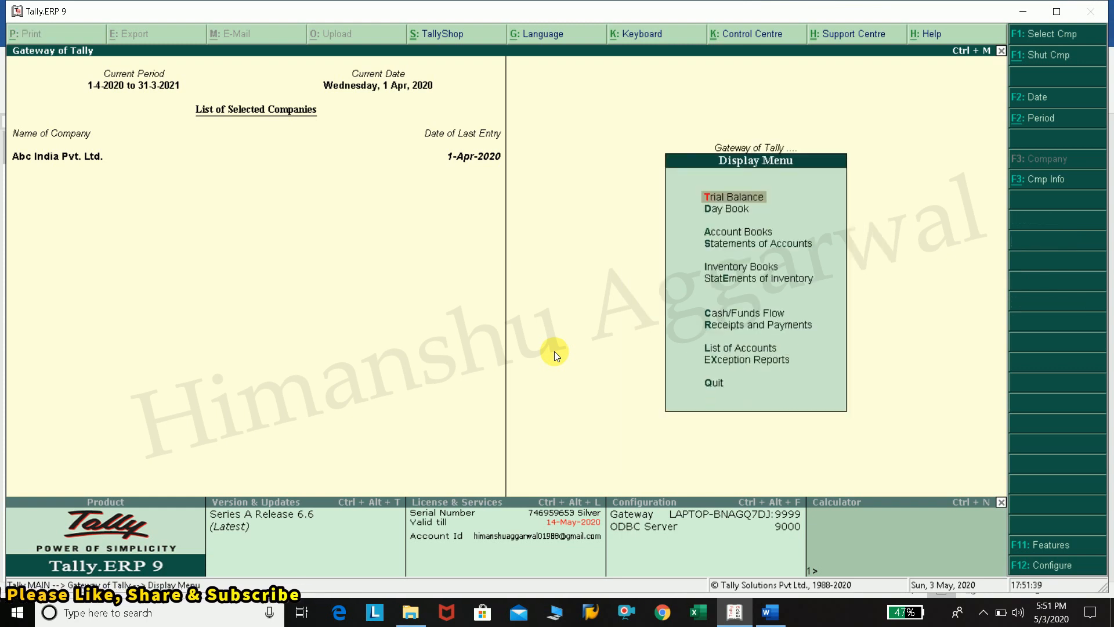
key("Return")
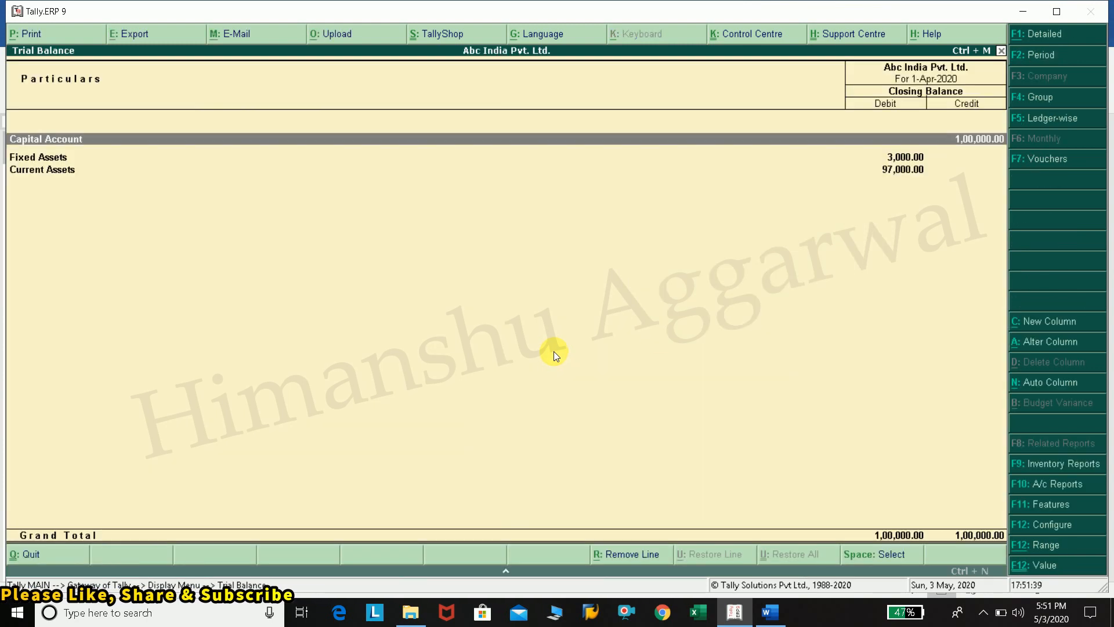
left_click(1021, 32)
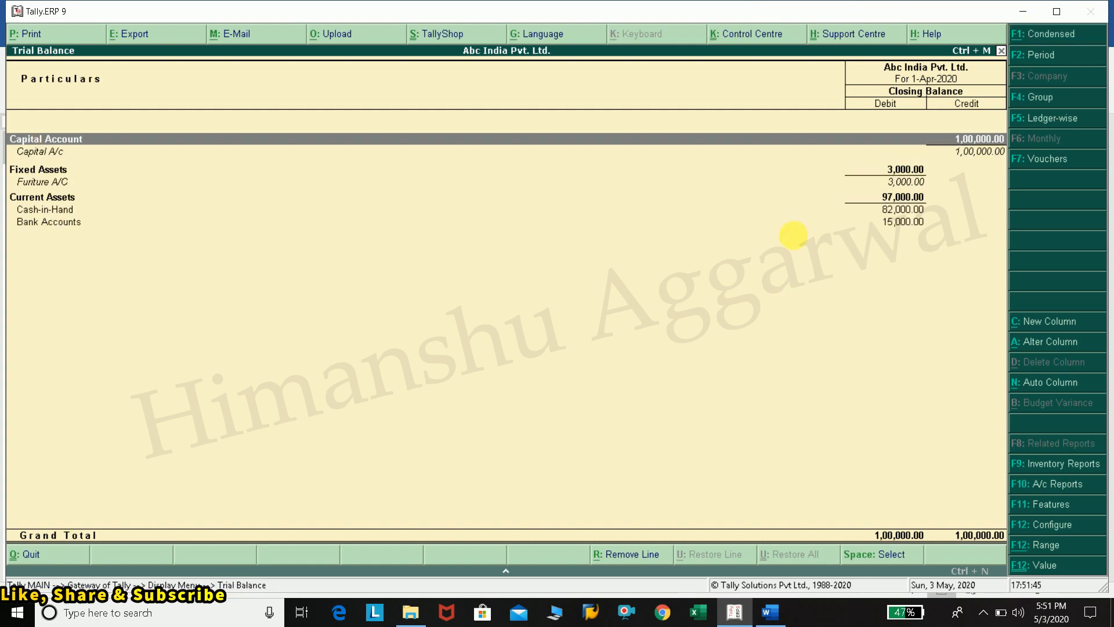
key("Escape")
Review the recorded vouchers in the Day Book, keeping the period from 1-4-2020 to 1-4-2020, and close it
key("Down")
key("Return")
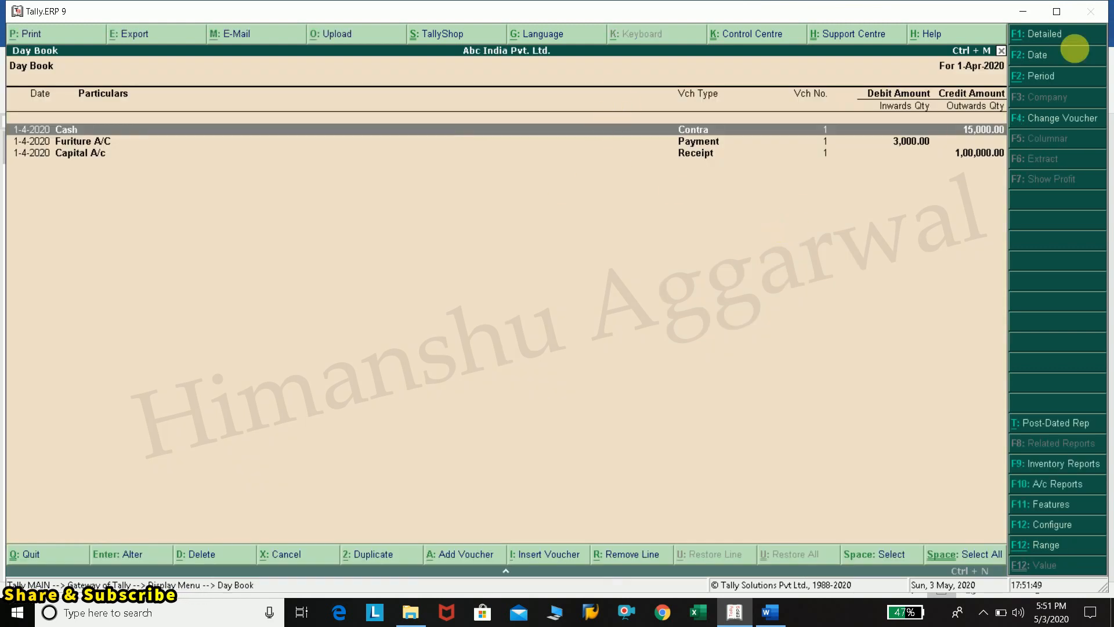
left_click(1039, 76)
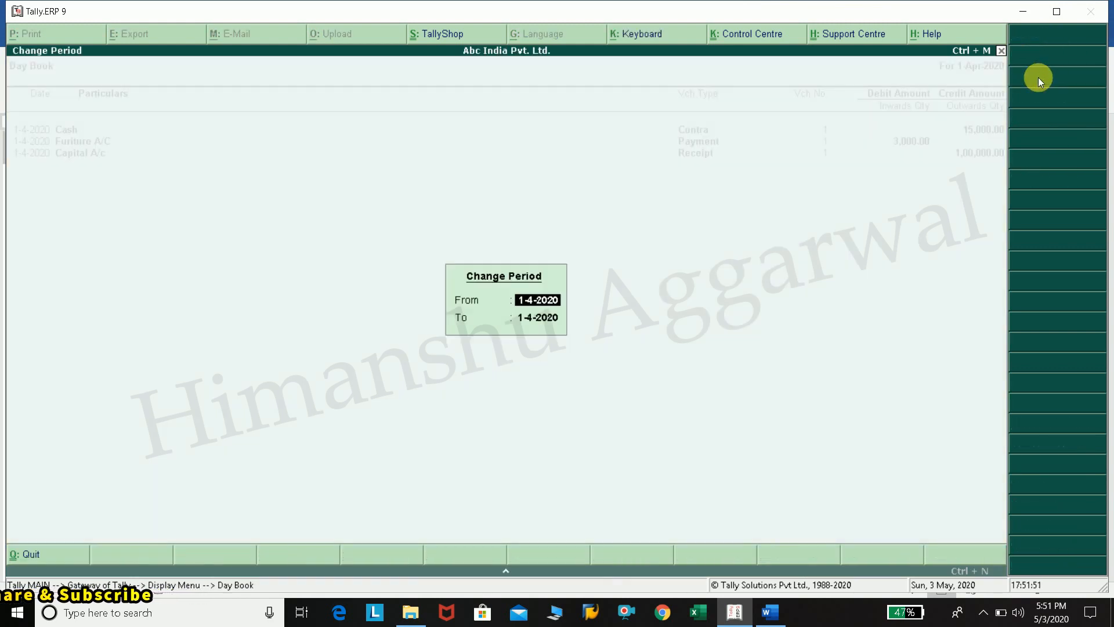
key("Return")
key("Return")
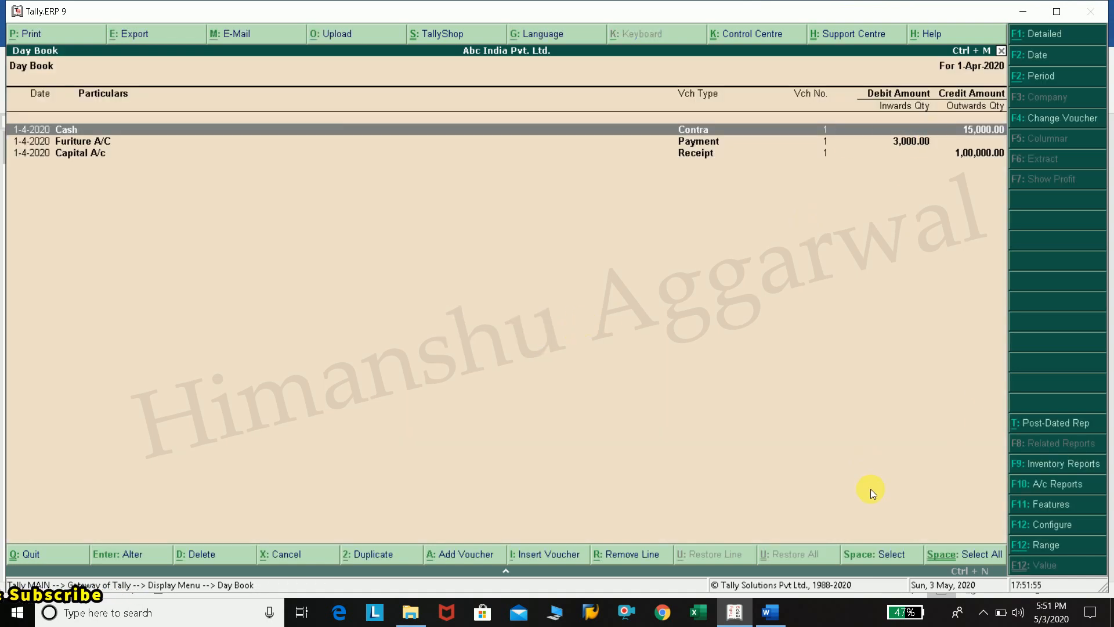
key("Escape")
Examine the Cash ledger's vouchers and closing balance through the Account Books and return to the Gateway of Tally
key("Down")
key("Return")
key("Down")
key("Return")
key("Down")
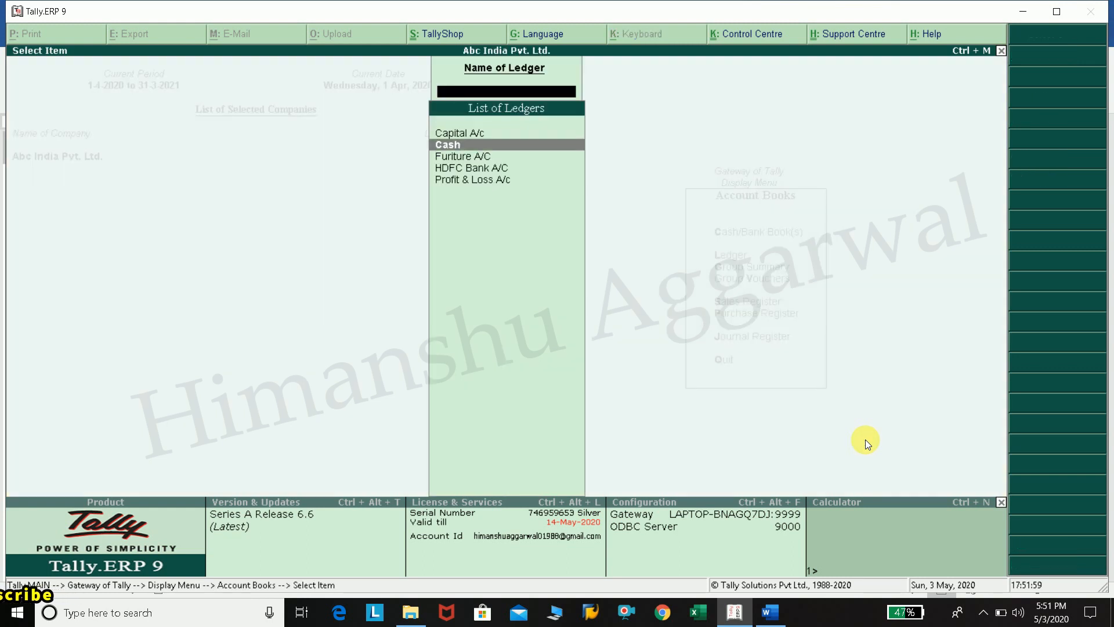
key("Return")
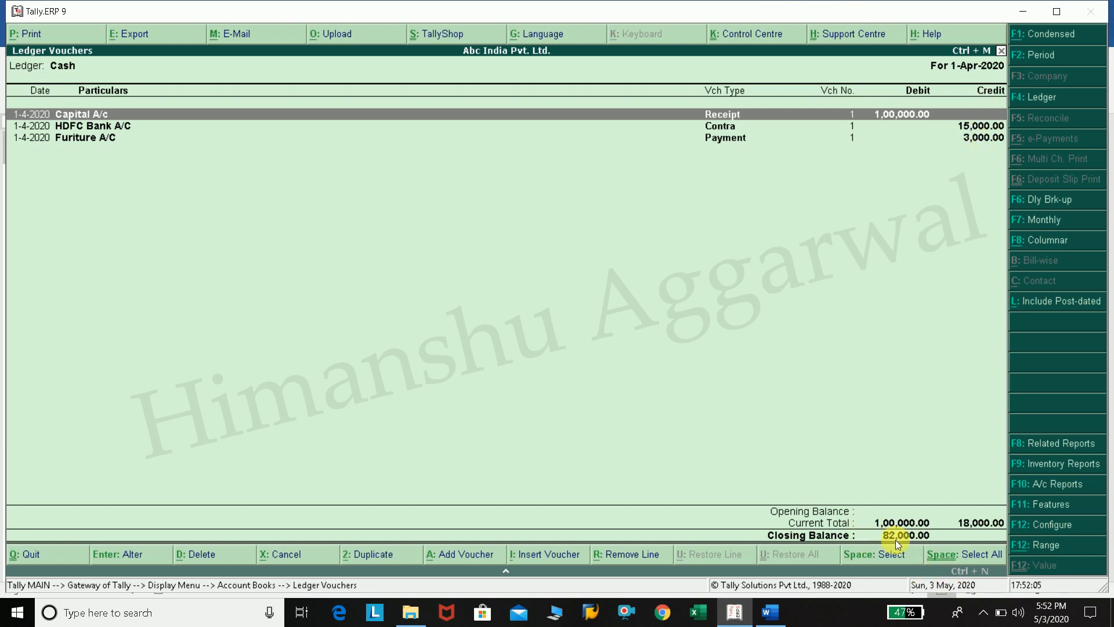
key("Escape")
key("Escape")
key("Escape")
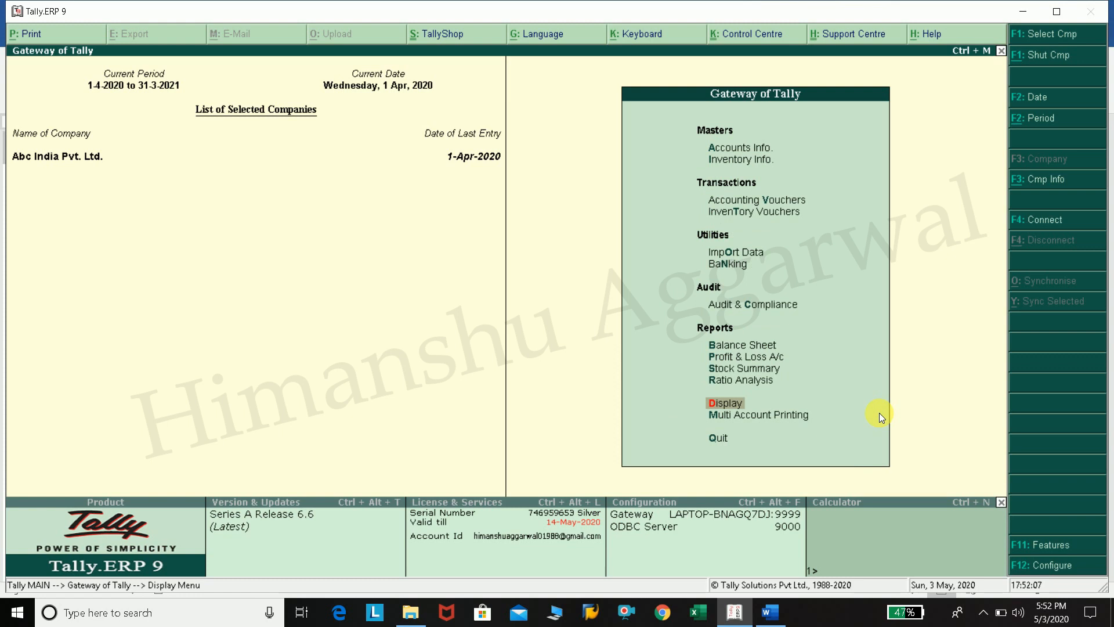